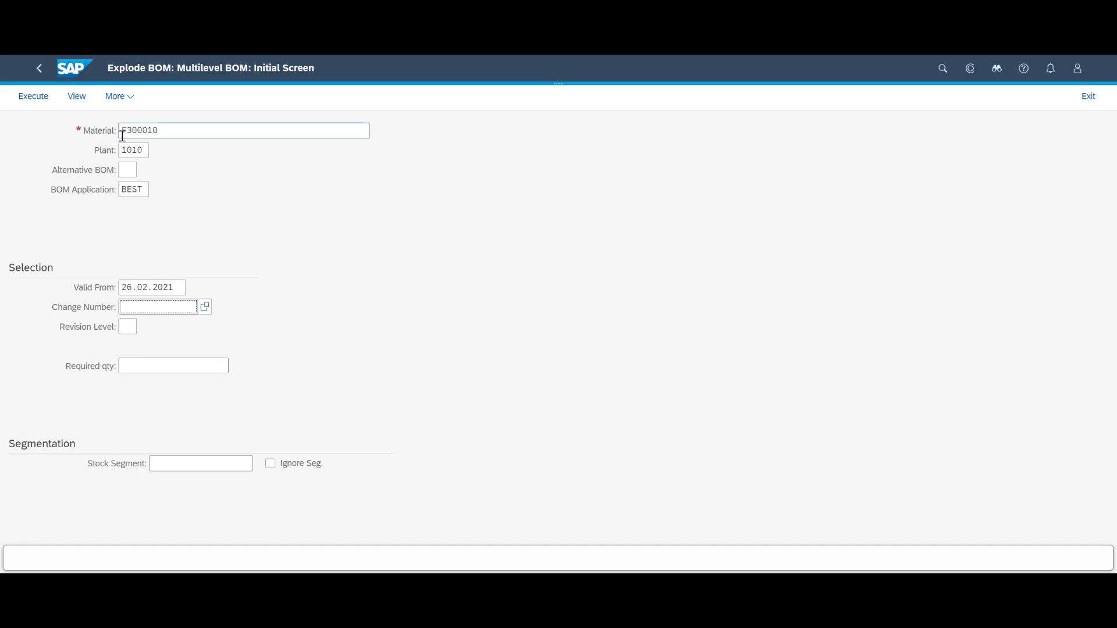
Explode the multilevel BOM of material F300010 in plant 1010 with BOM application BEST and a required quantity of 1.
key("Tab")
key("Tab")
type("1")
key("Tab")
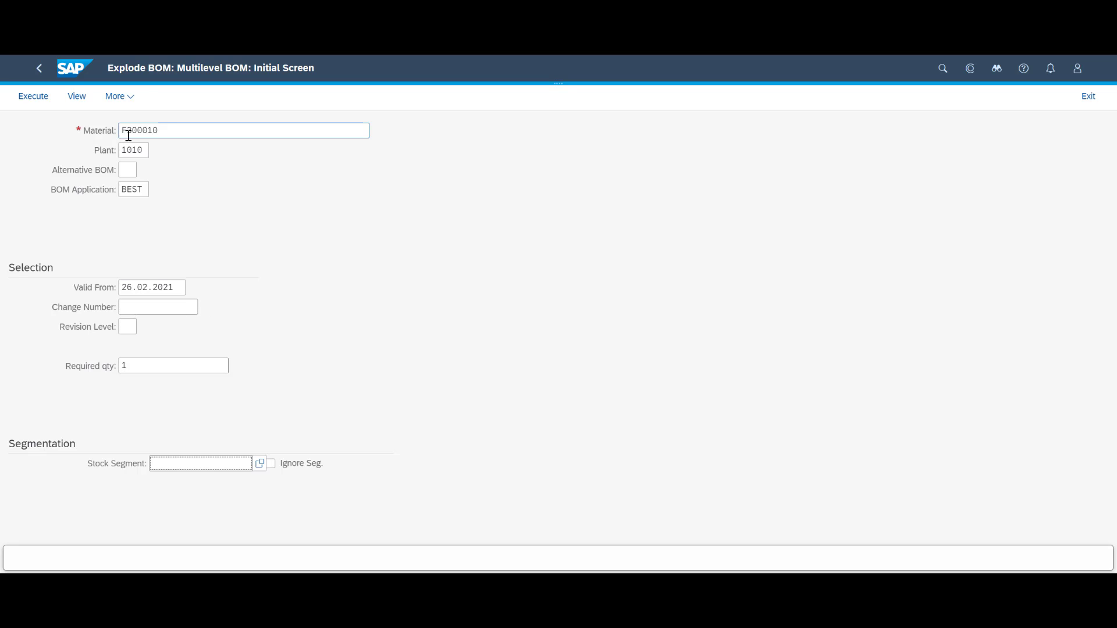
key("F8")
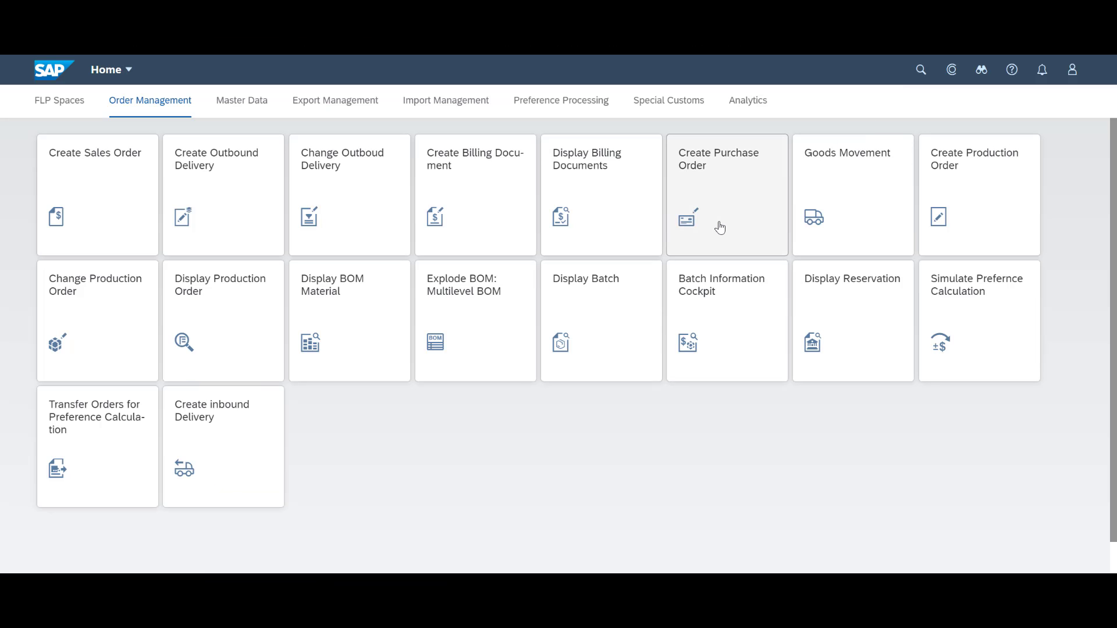
Start a new purchase order of type ZGT1 IDES - GTS PO with Vendor (DE) as the supplier.
left_click(720, 228)
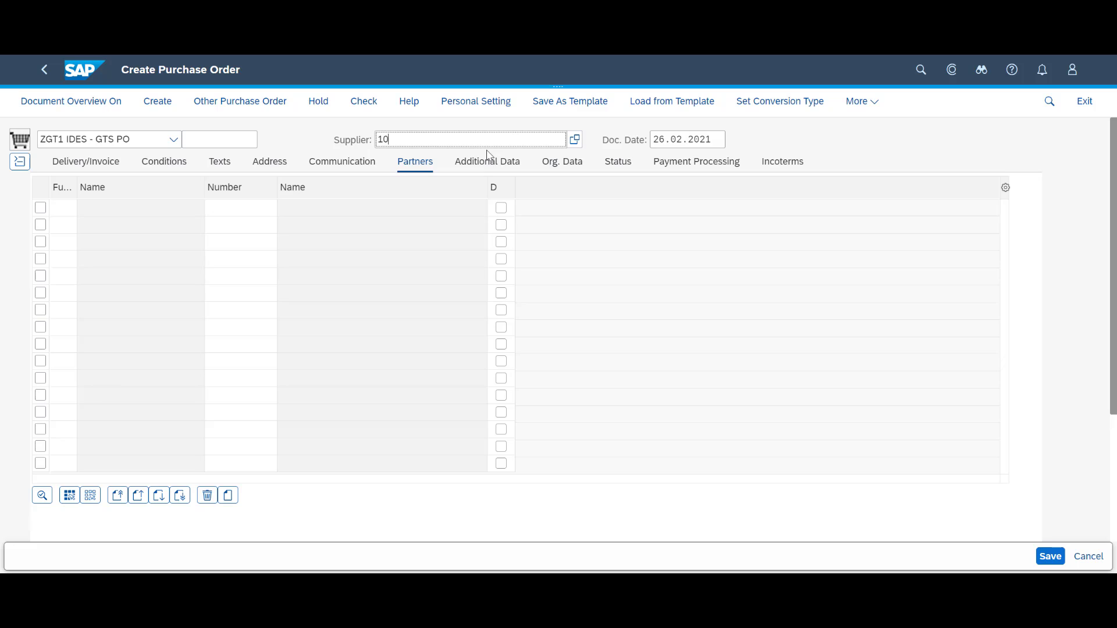
type("1000691")
key("Return")
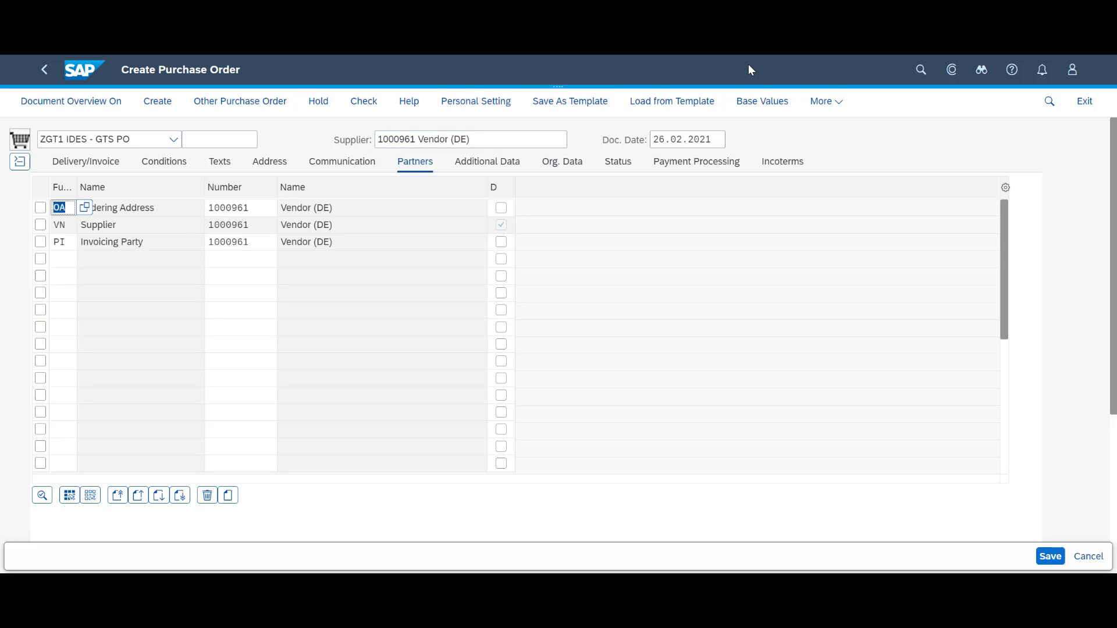
Load the template IBPP SCEANRIO.3 with its header data into the purchase order and save the order.
left_click(691, 106)
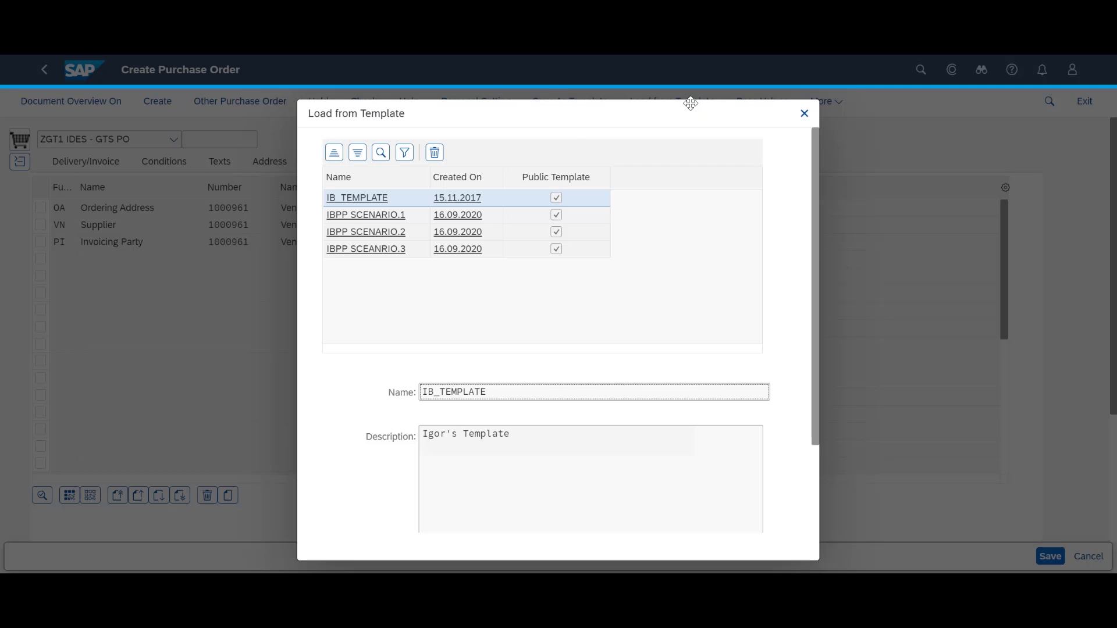
left_click(473, 249)
scroll(482, 264, "down", 3)
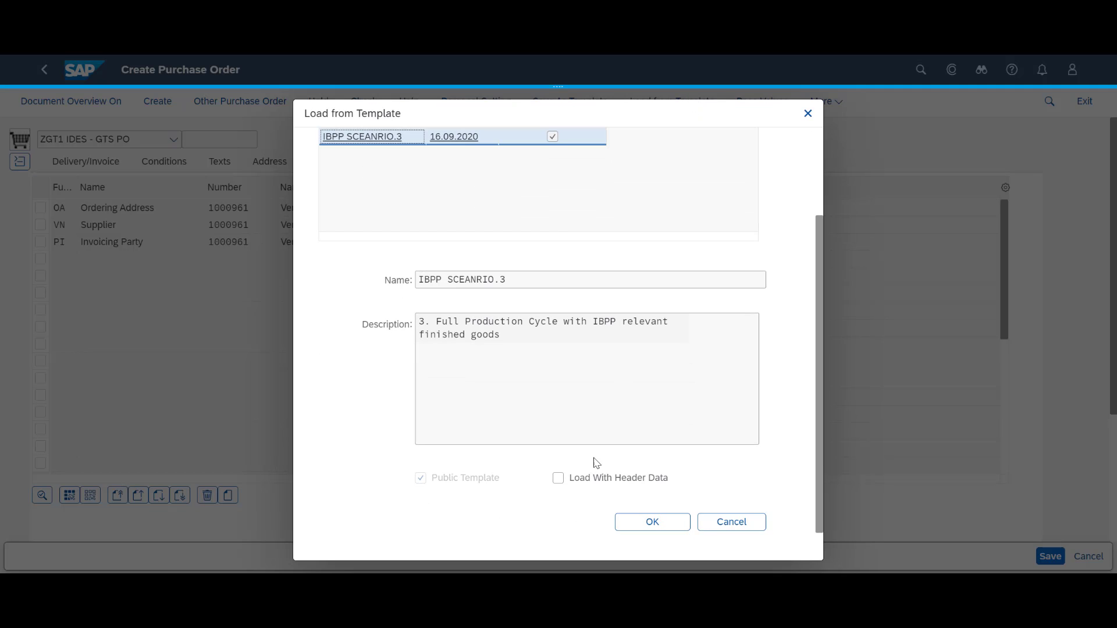
left_click(559, 479)
left_click(647, 526)
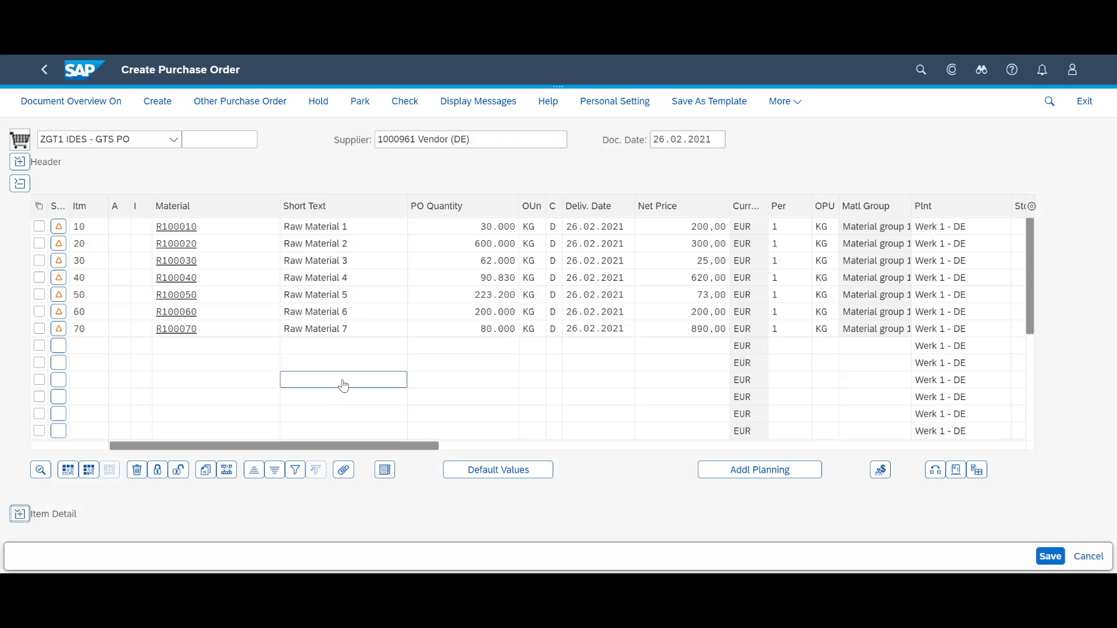
left_click(1051, 558)
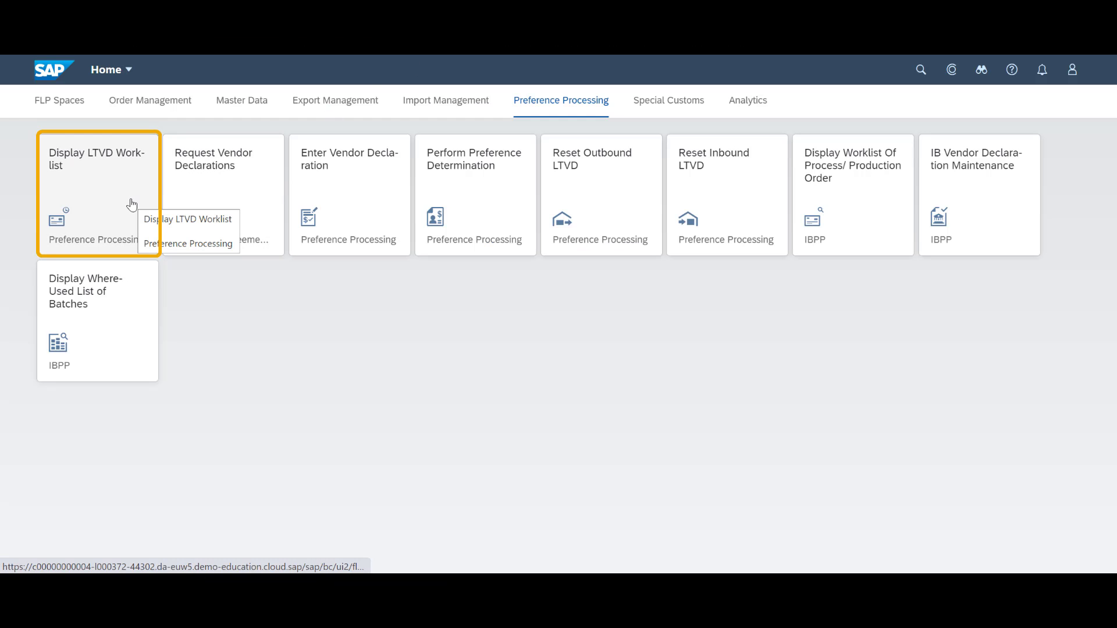
Display the LTVD worklist of administrative unit IDES_DE for Vendor (DE) from 01.01.2021 and select all its lines.
left_click(132, 204)
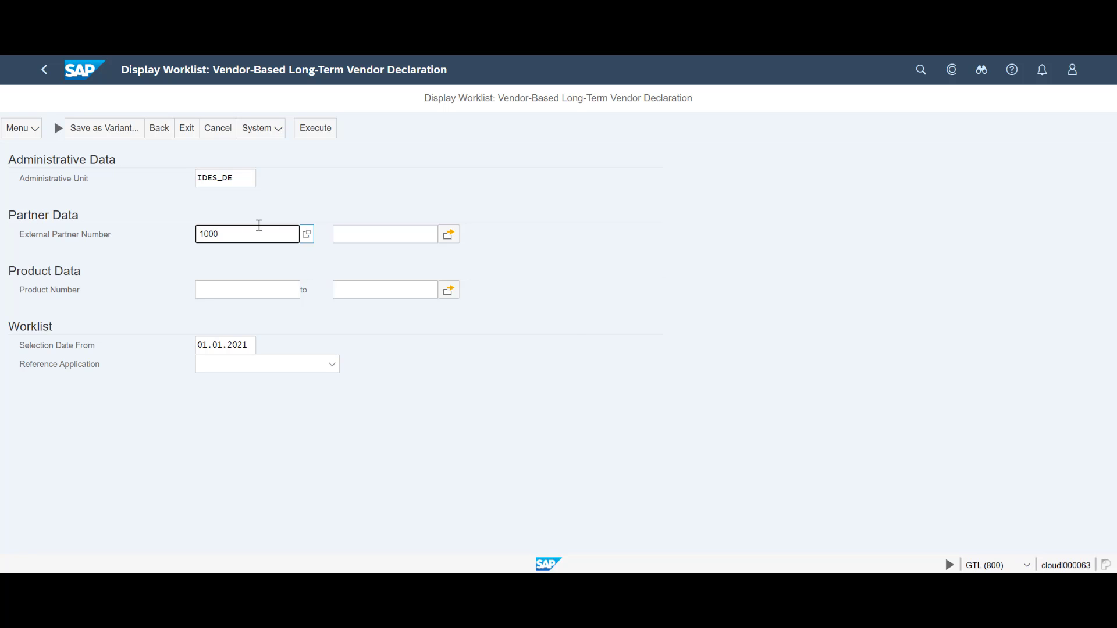
left_click(315, 128)
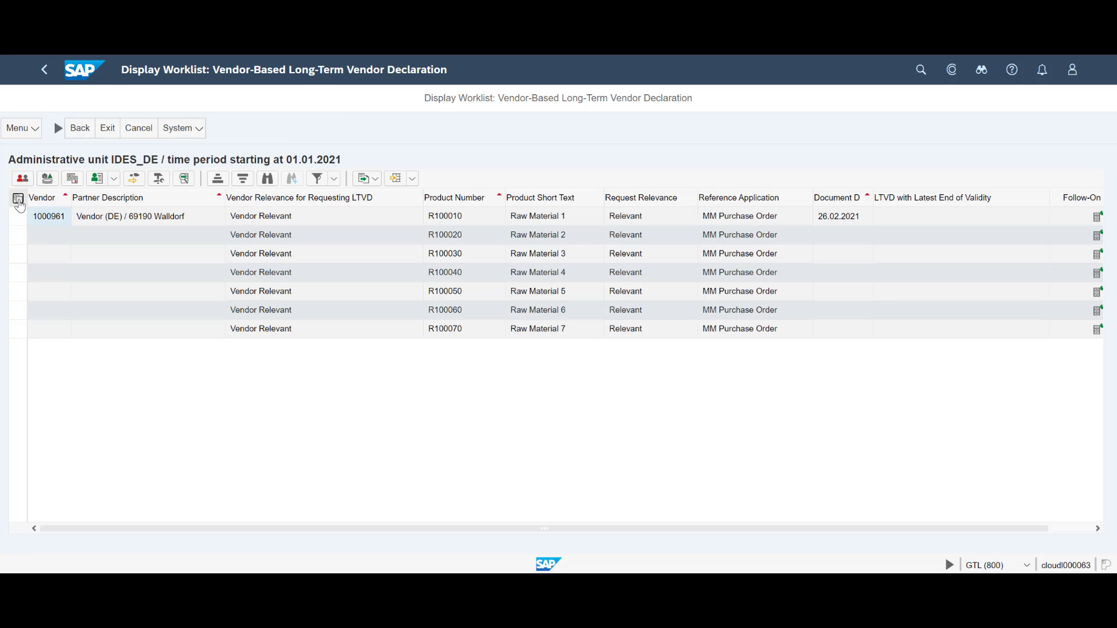
left_click(18, 198)
left_click(35, 214)
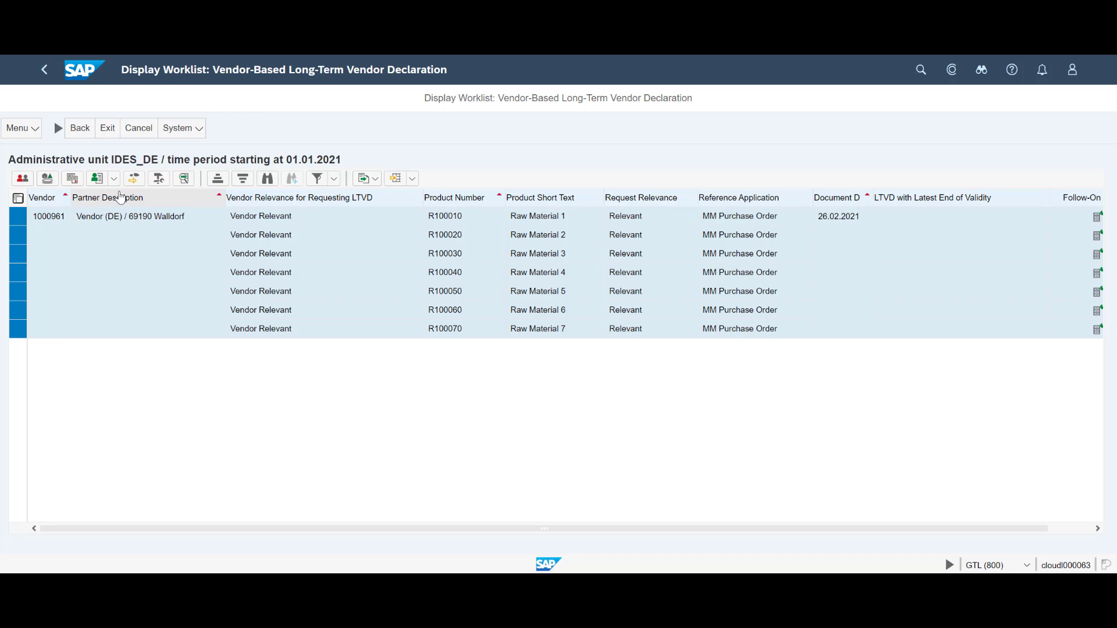
Request an initial LTVD for the selected lines, valid 01.01.2021 to 31.12.2021, with LP01 as the output device.
left_click(134, 178)
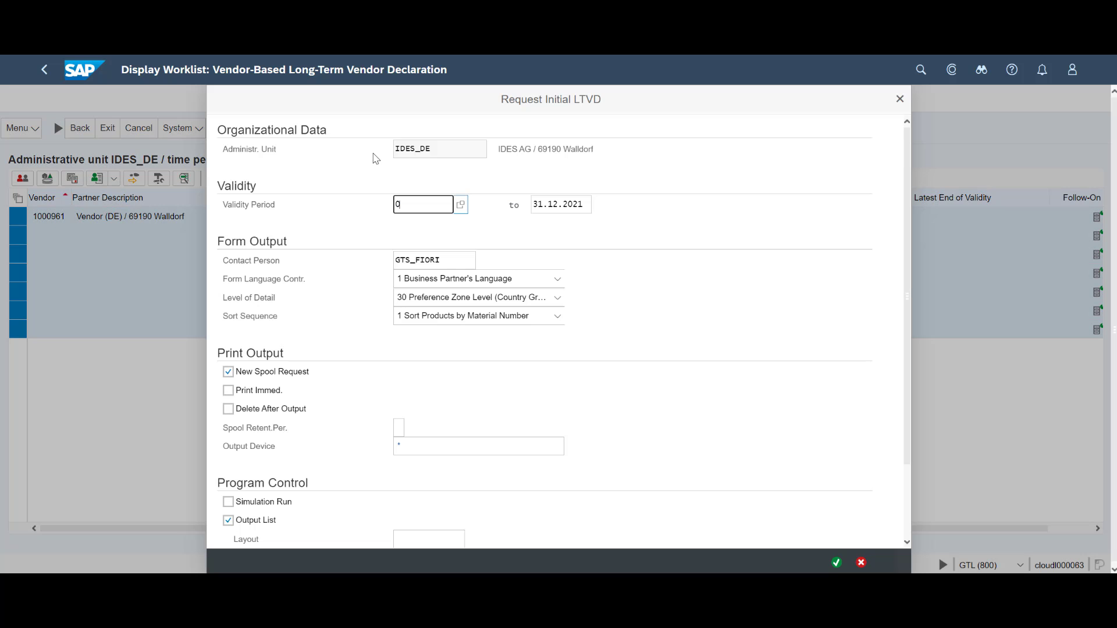
type("01.01.2021")
left_click(430, 445)
type("LP01")
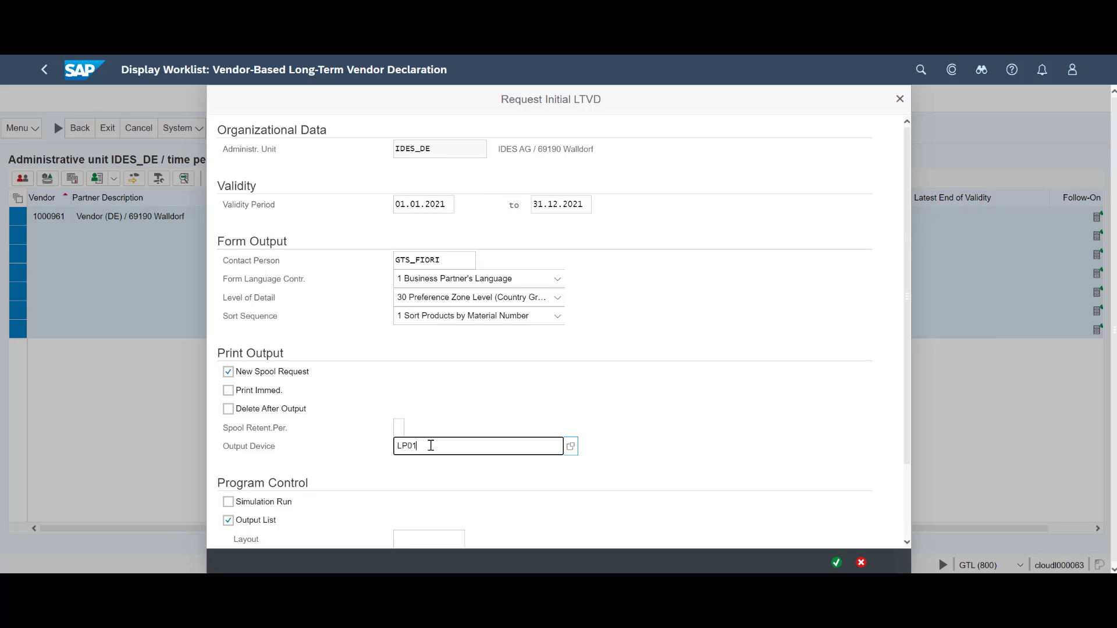
key("Tab")
scroll(431, 445, "down", 2)
left_click(836, 561)
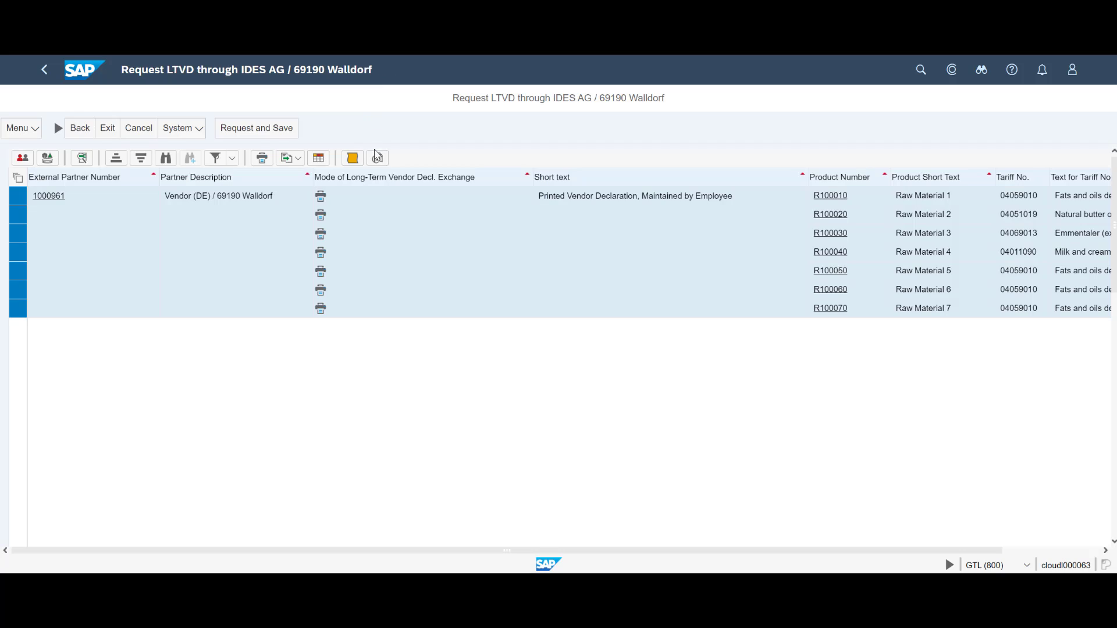
Preview the printed LTVD request and read through the letter, declaration form, product list and agreement key.
left_click(378, 158)
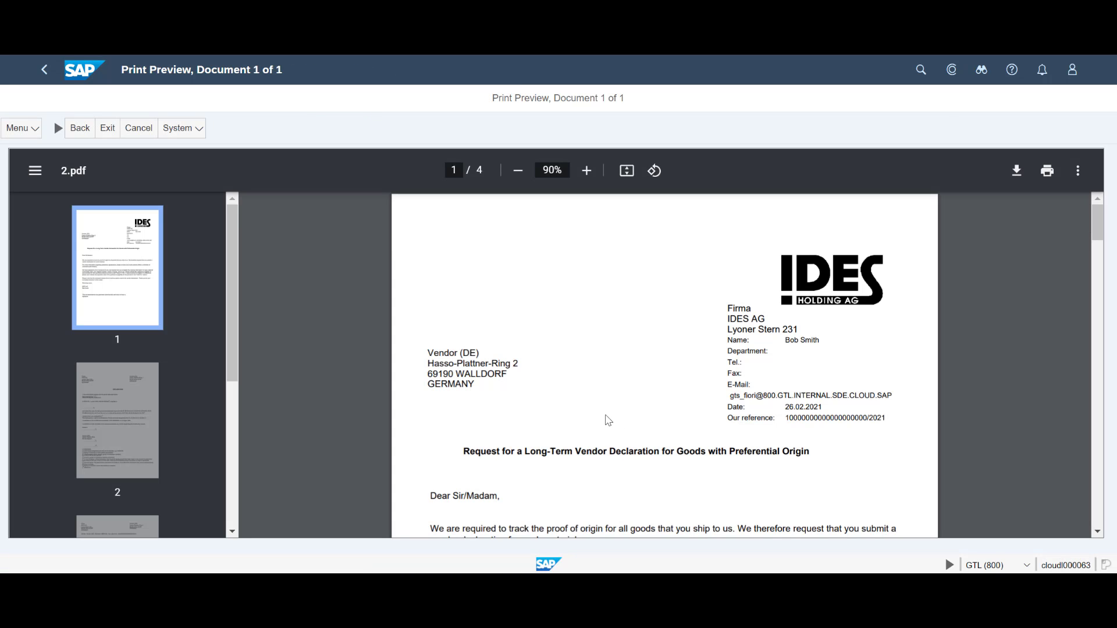
scroll(608, 419, "down", 8)
scroll(608, 419, "down", 10)
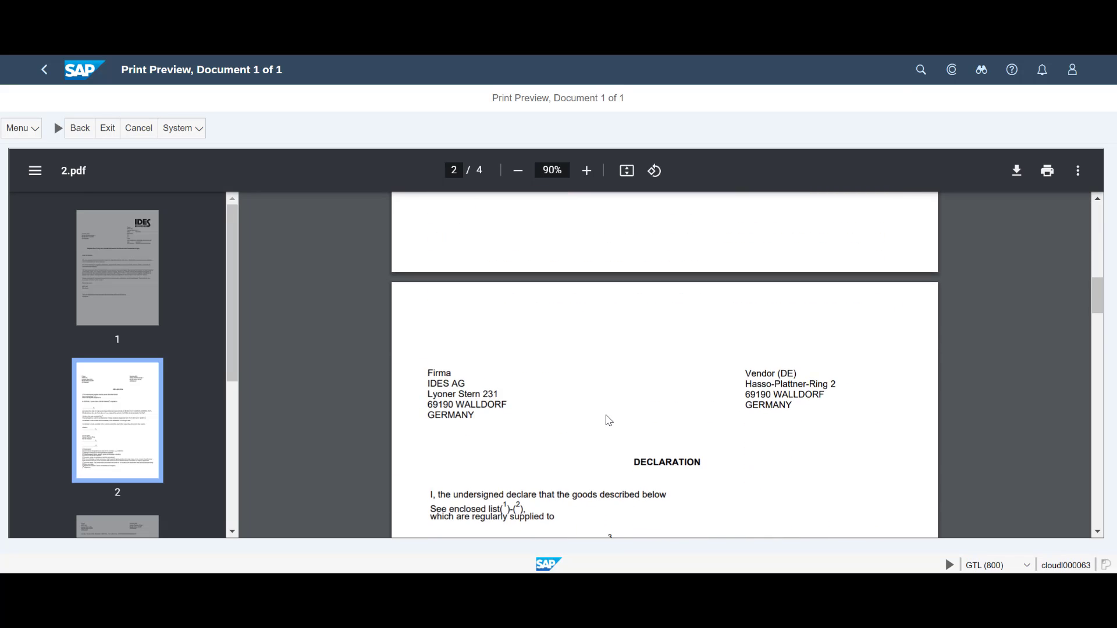
scroll(607, 417, "down", 10)
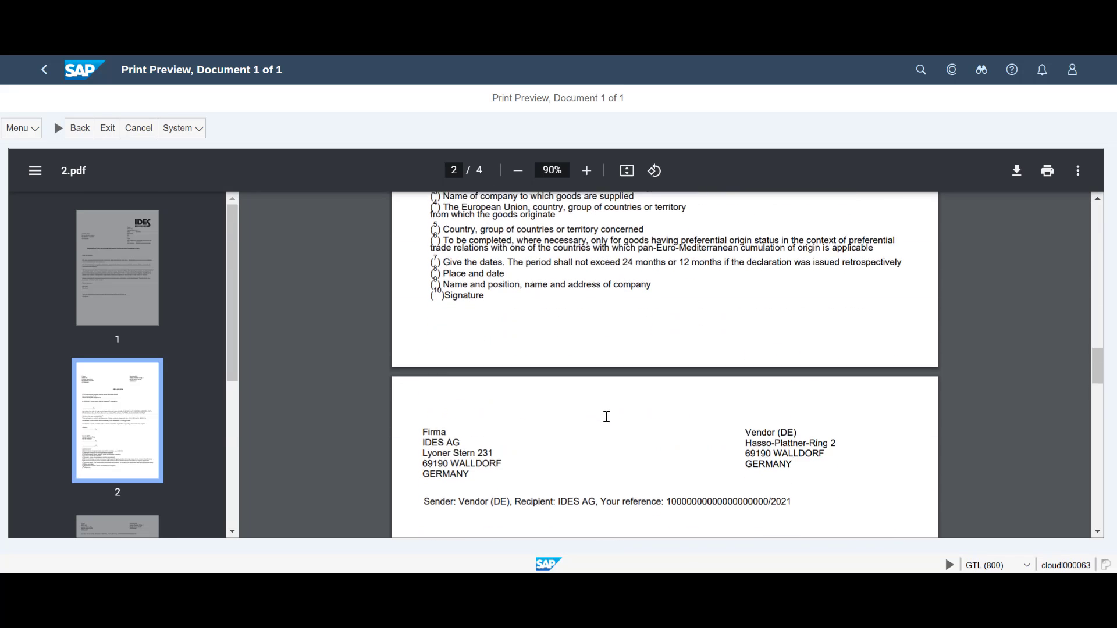
scroll(608, 423, "down", 10)
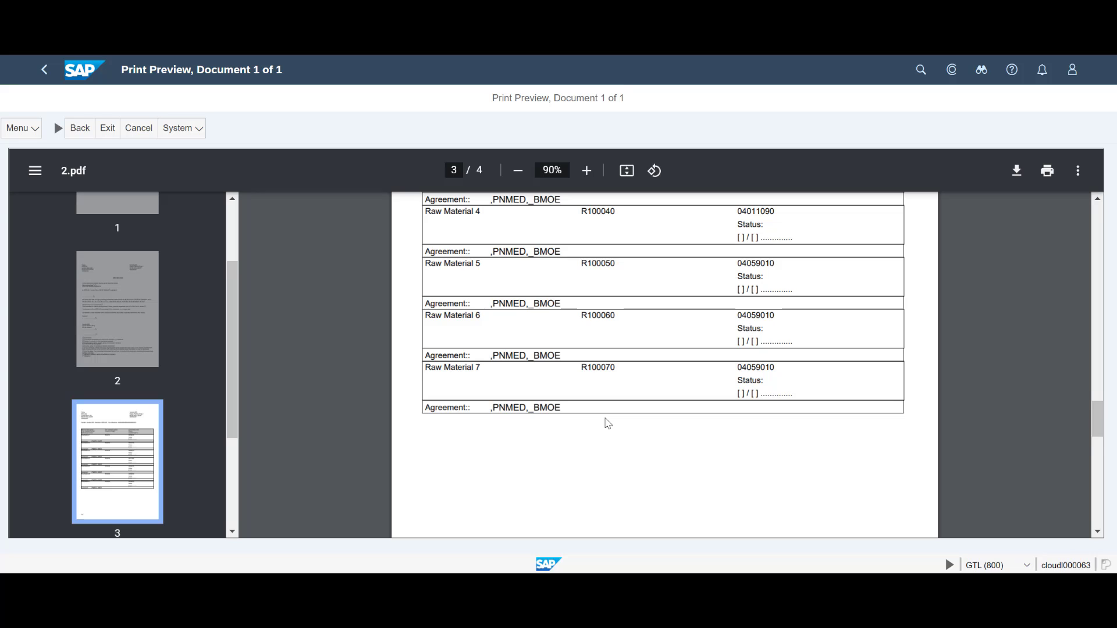
scroll(607, 427, "down", 10)
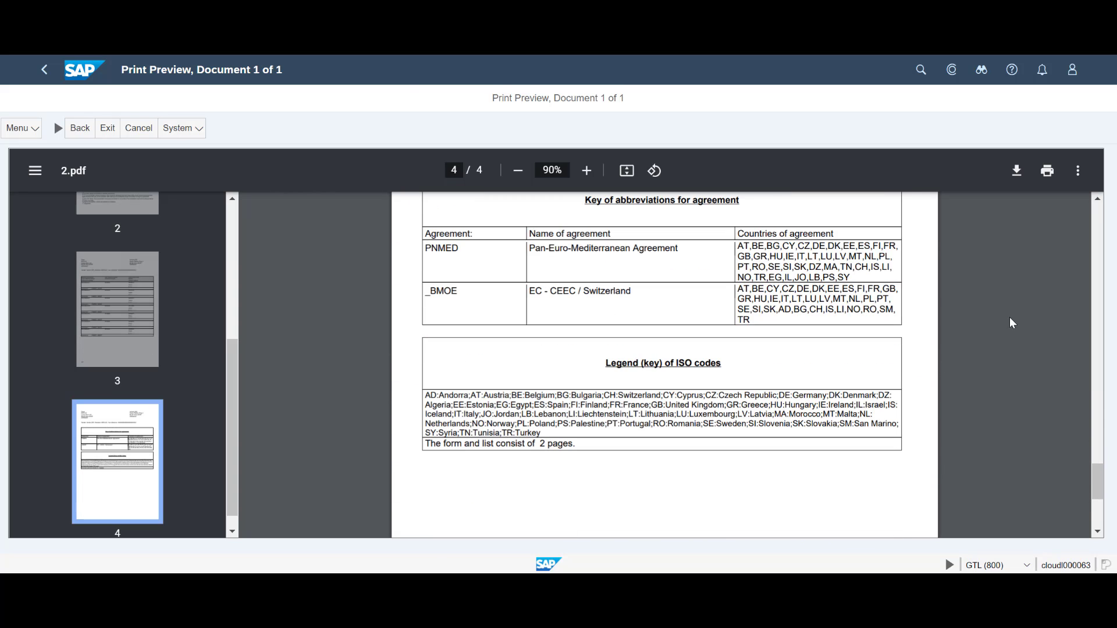
left_click(83, 133)
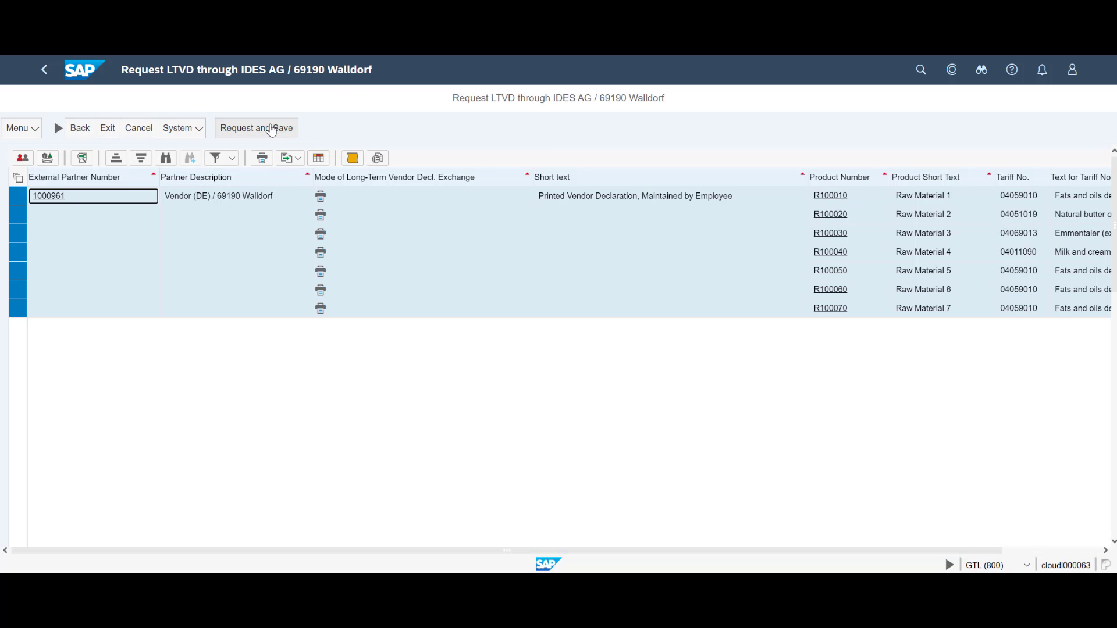
Request and save the vendor declarations, and examine the log's agreements, preference zones, countries and vendor/product combinations.
left_click(271, 130)
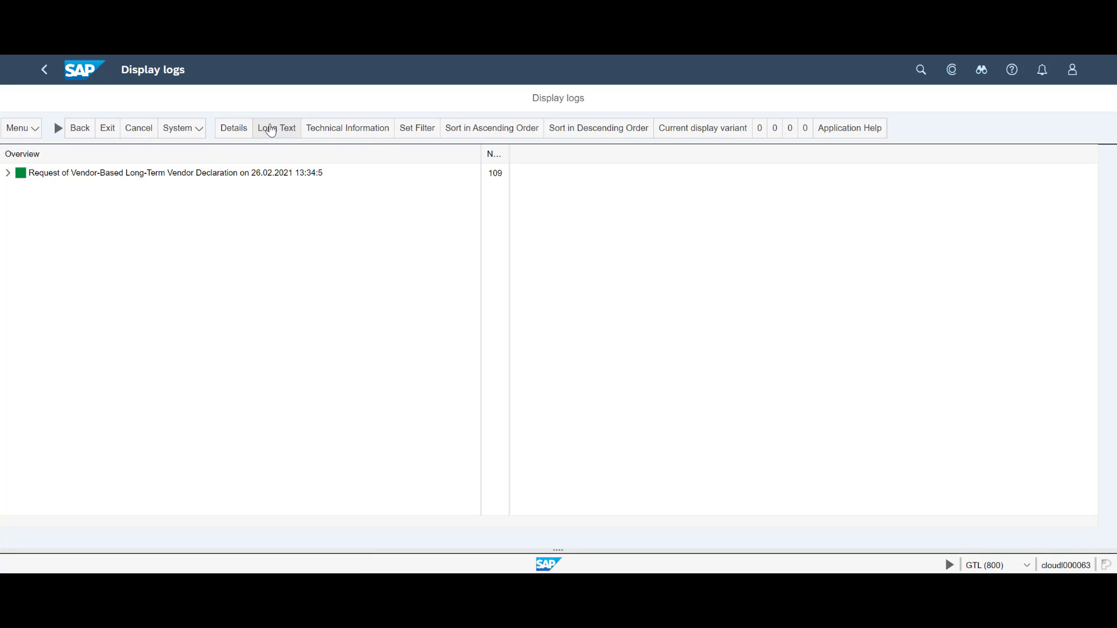
left_click(15, 210)
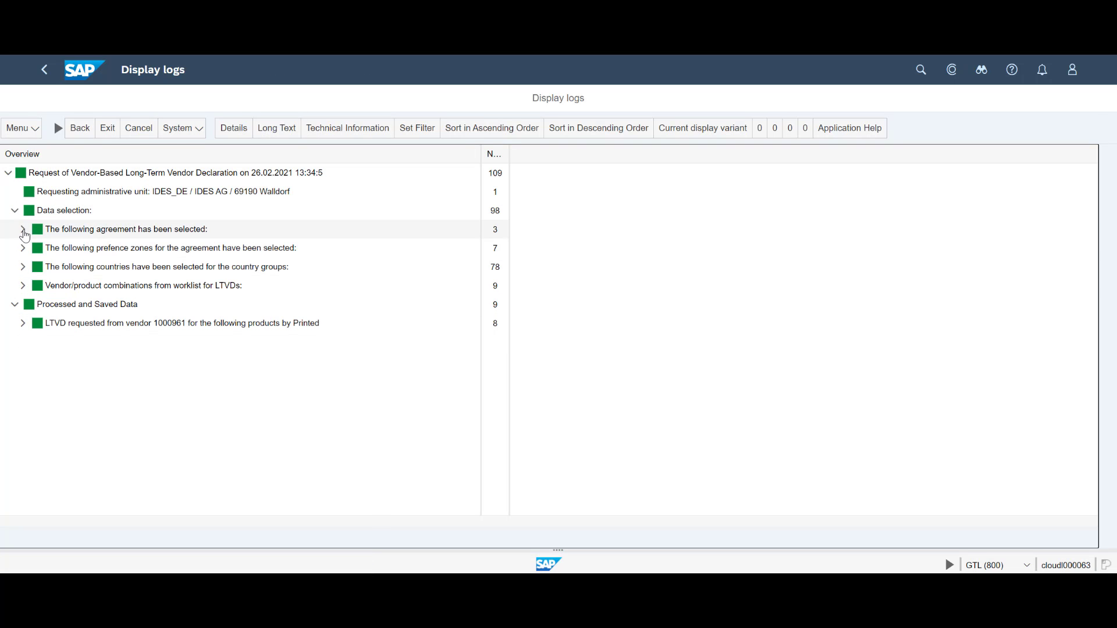
left_click(24, 230)
left_click(22, 285)
left_click(22, 417)
scroll(17, 417, "down", 10)
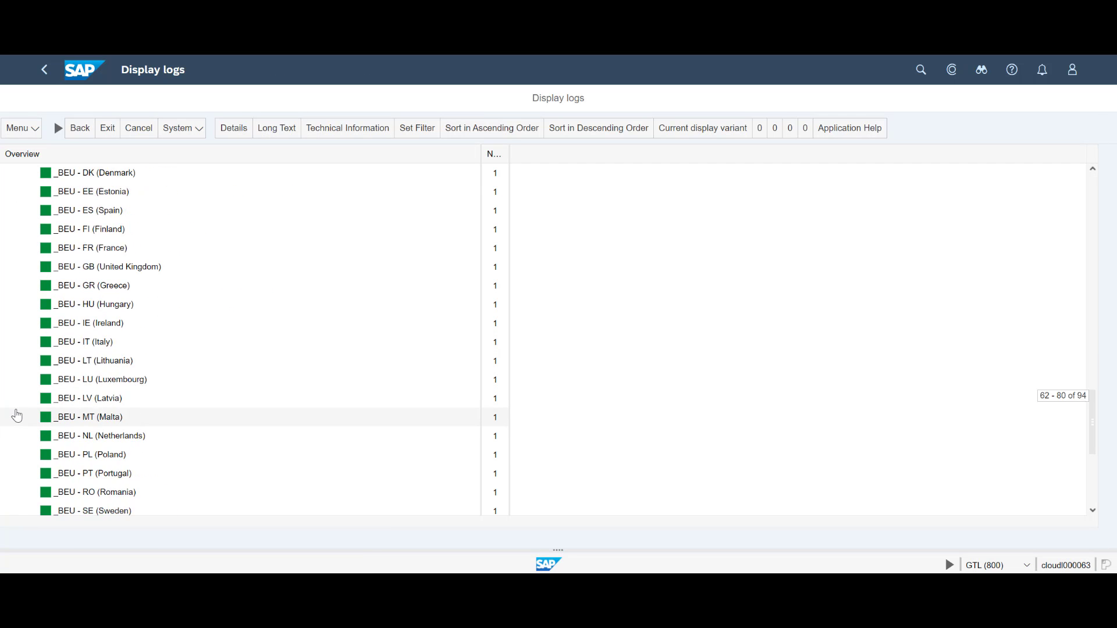
left_click(22, 471)
left_click(31, 473)
scroll(31, 473, "down", 3)
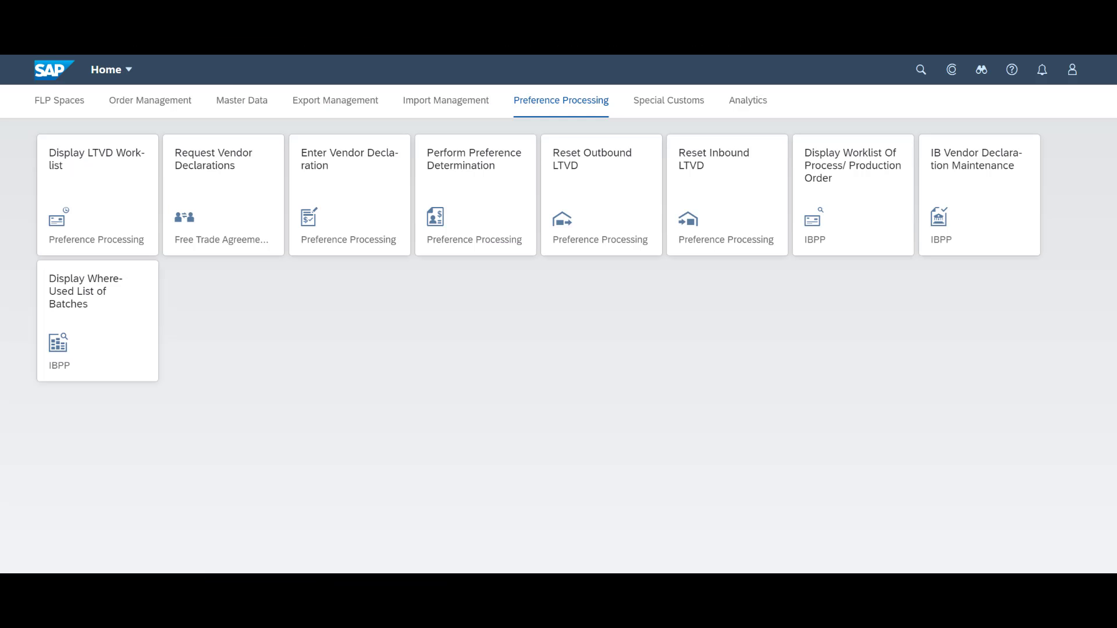
Select vendor declarations for maintenance: administrative unit IDES_DE, the number of Vendor (DE), validity period 01.01.2021 to 31.12.2021.
left_click(367, 199)
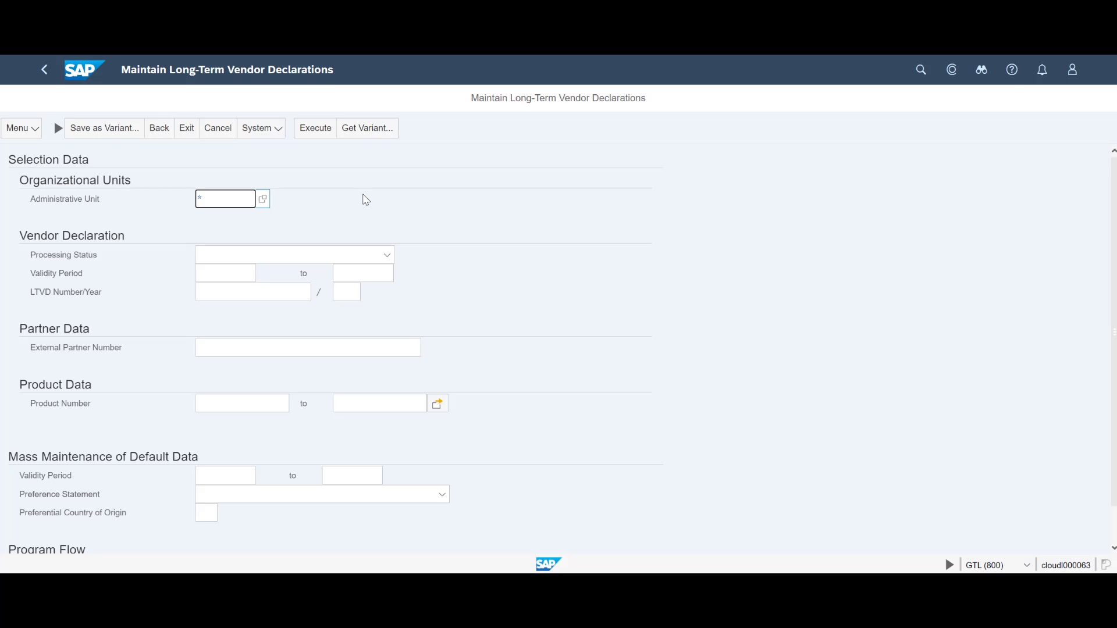
type("IDES_DE")
left_click(298, 346)
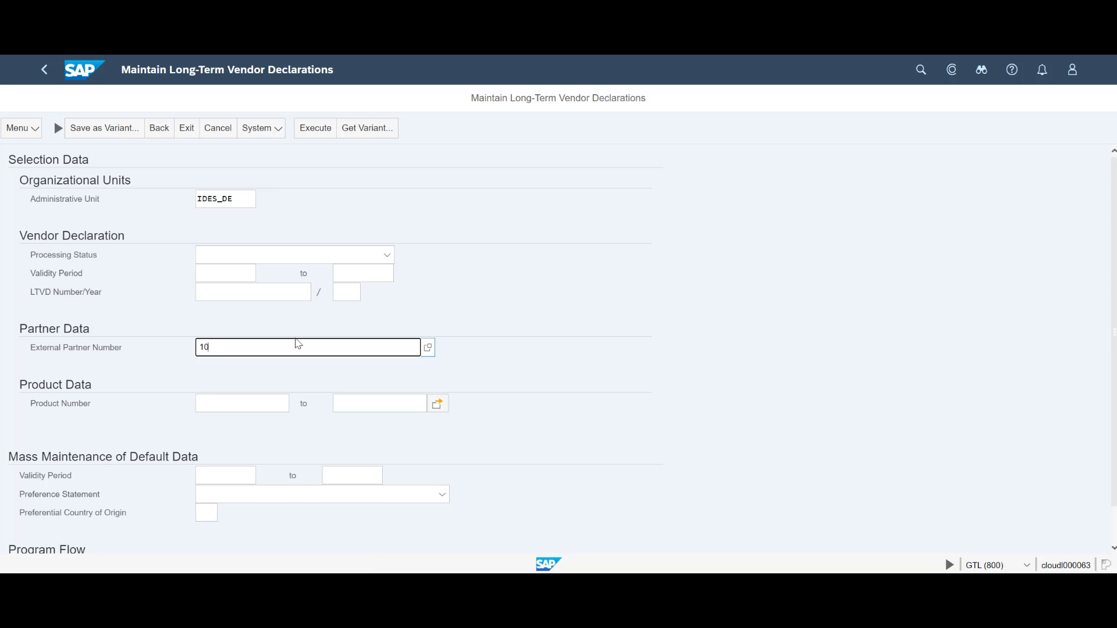
type("1000961")
left_click(226, 273)
type("01.01.2")
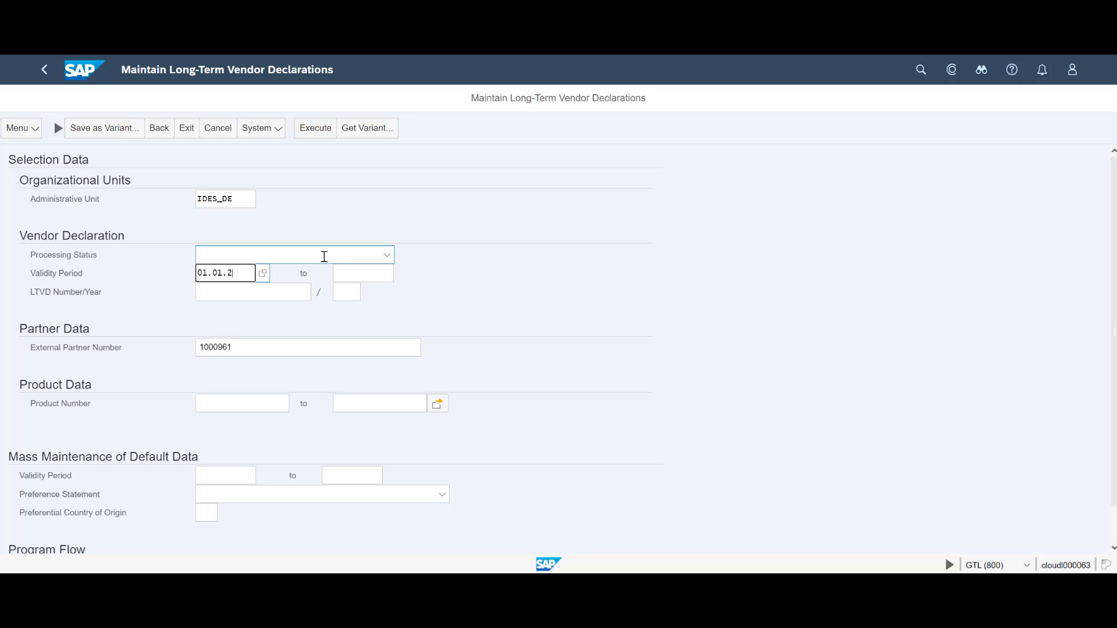
type("021")
key("Tab")
type("31.1")
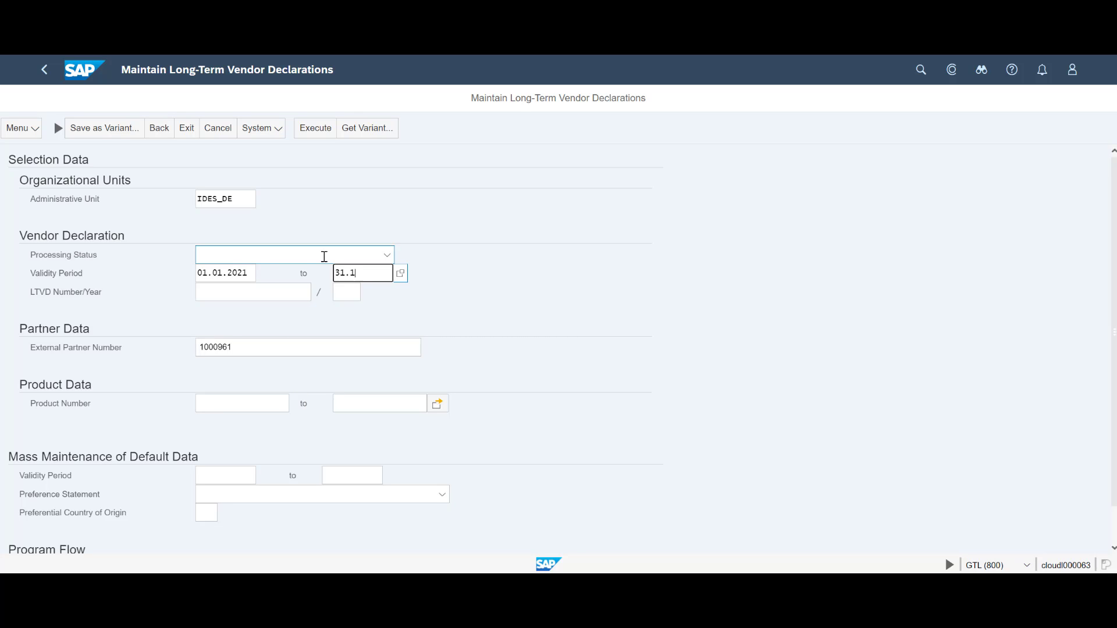
type("2.2021")
left_click(327, 131)
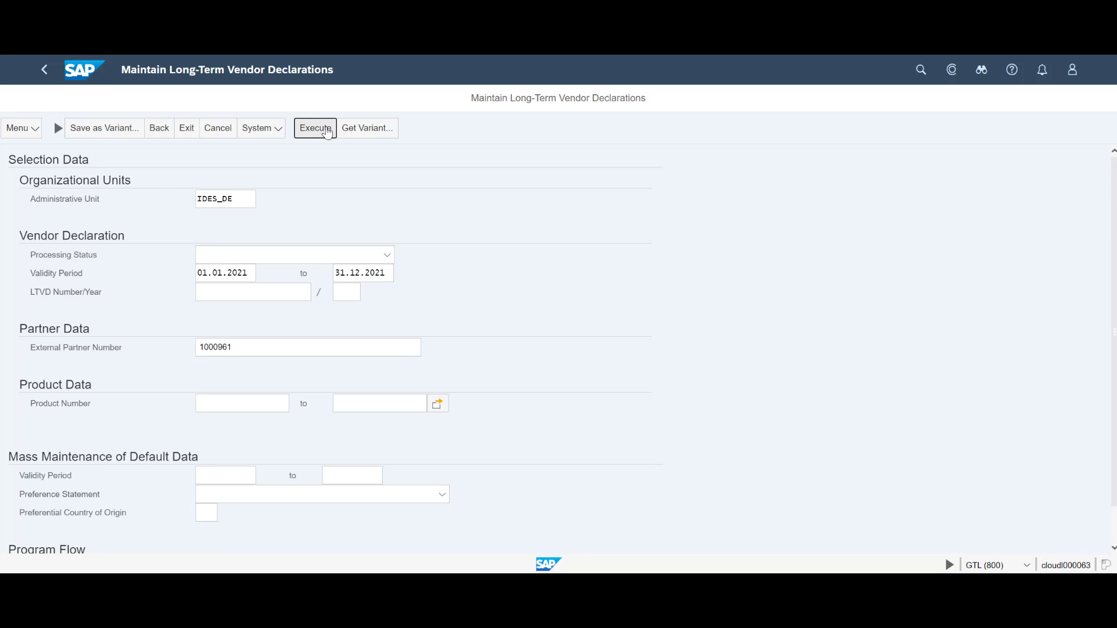
Set the preference statement of R100010 under agreement _BMOE to X (Eligible).
left_click(469, 216)
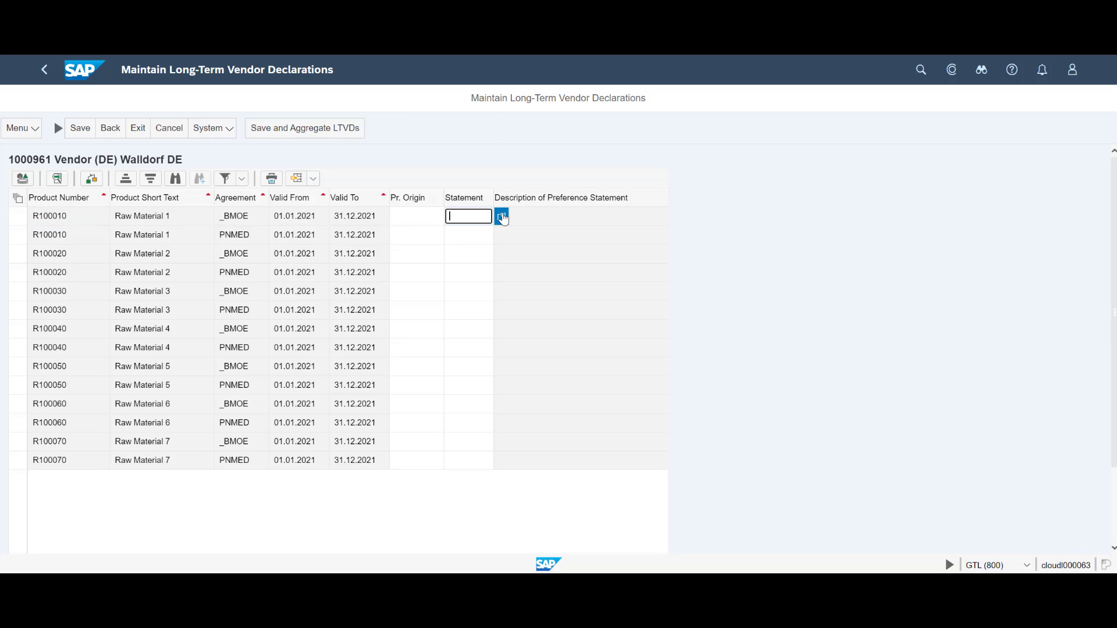
left_click(502, 216)
left_click(348, 253)
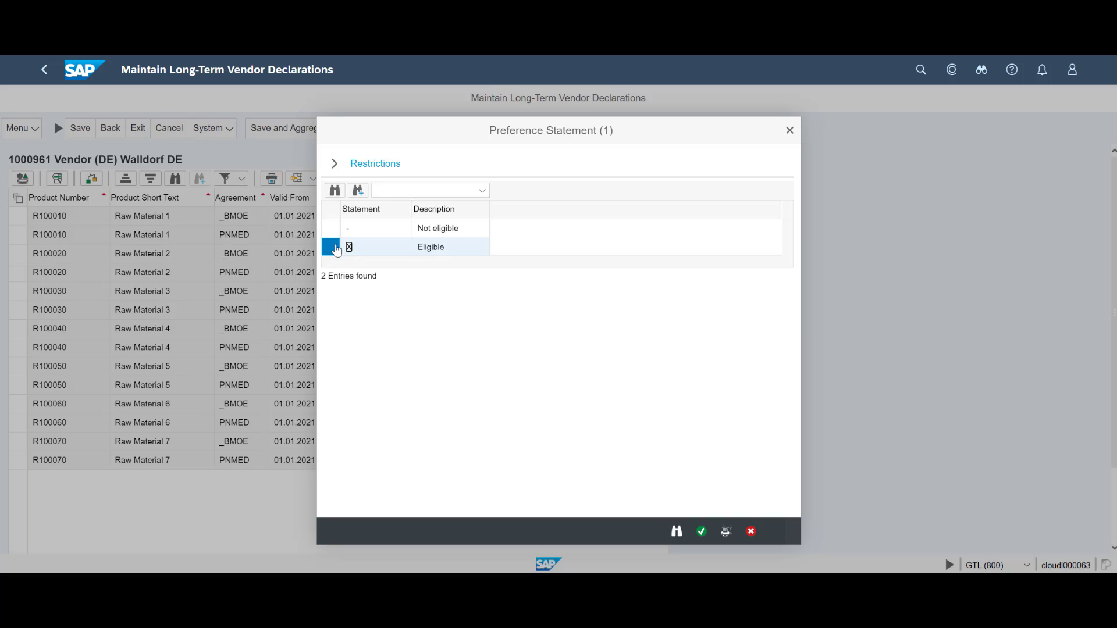
left_click(702, 532)
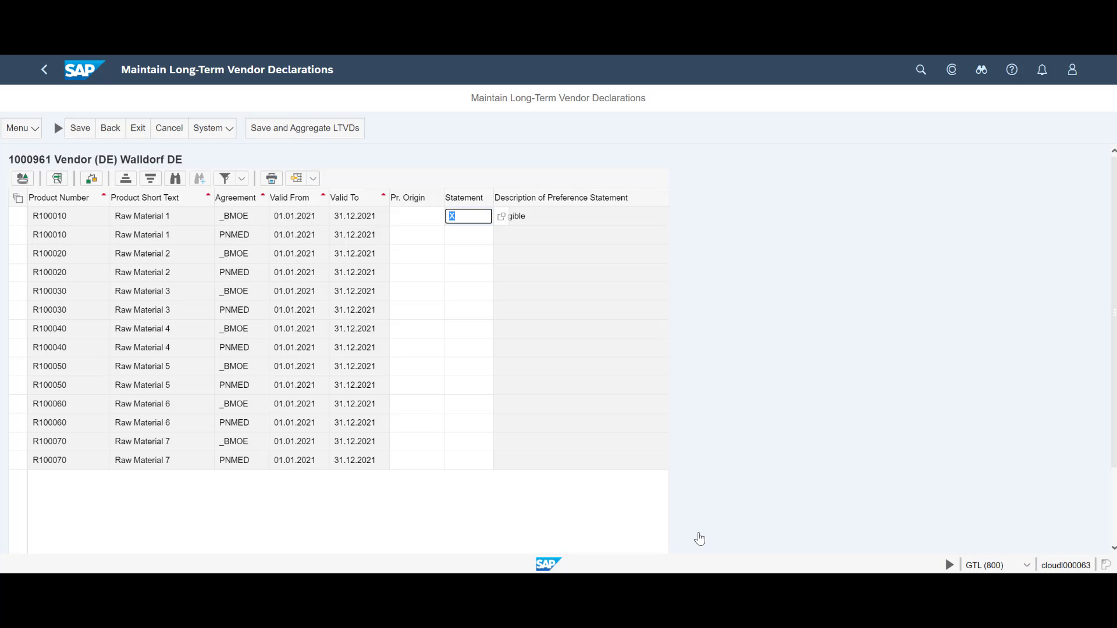
Set the remaining preference statements for R100010 through R100040: X under _BMOE and - under PNMED.
left_click(453, 235)
key("Return")
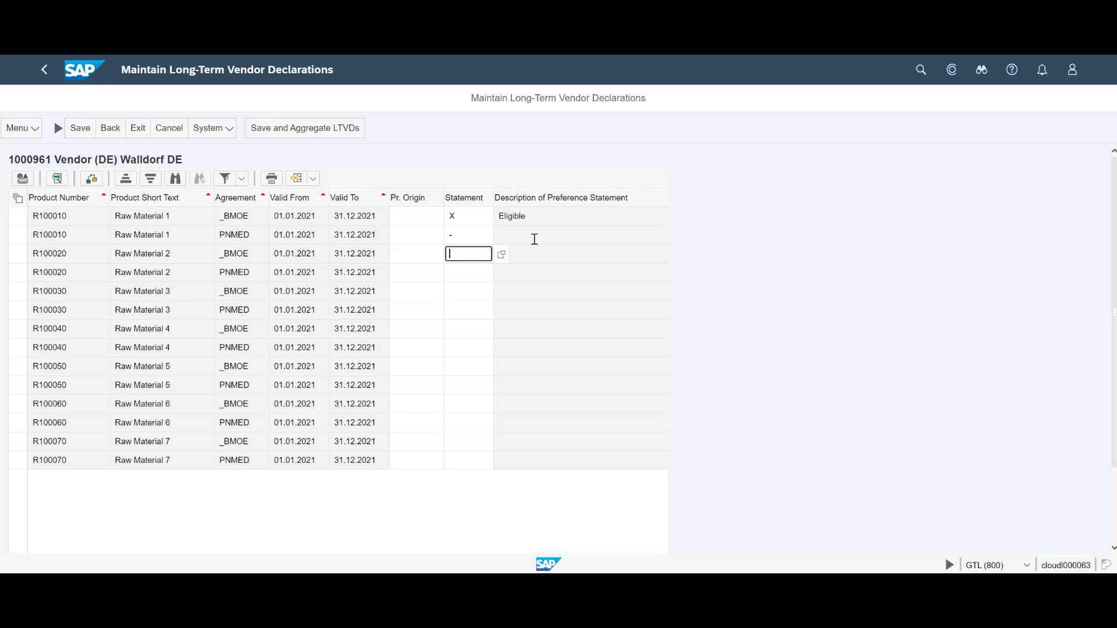
key("Return")
key("Return")
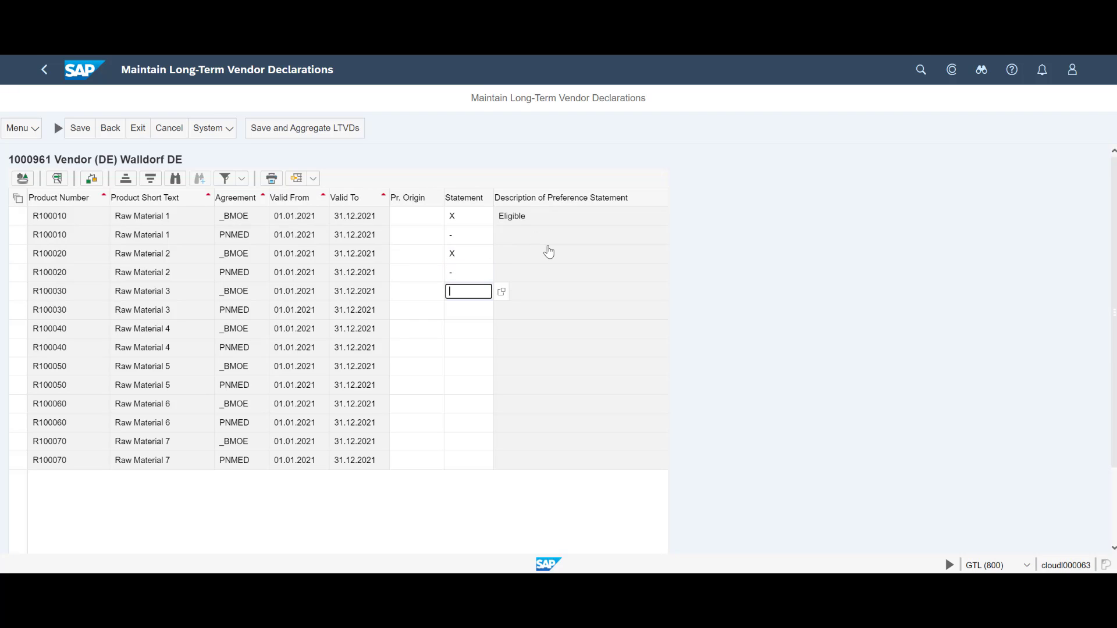
key("Return")
key("Return")
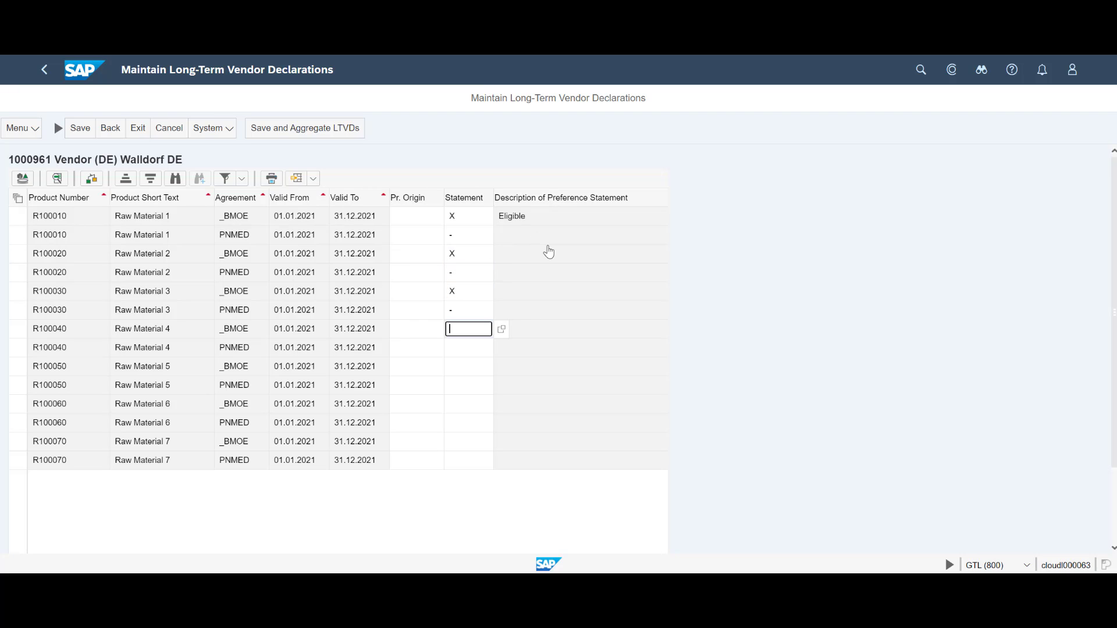
key("Return")
type("-")
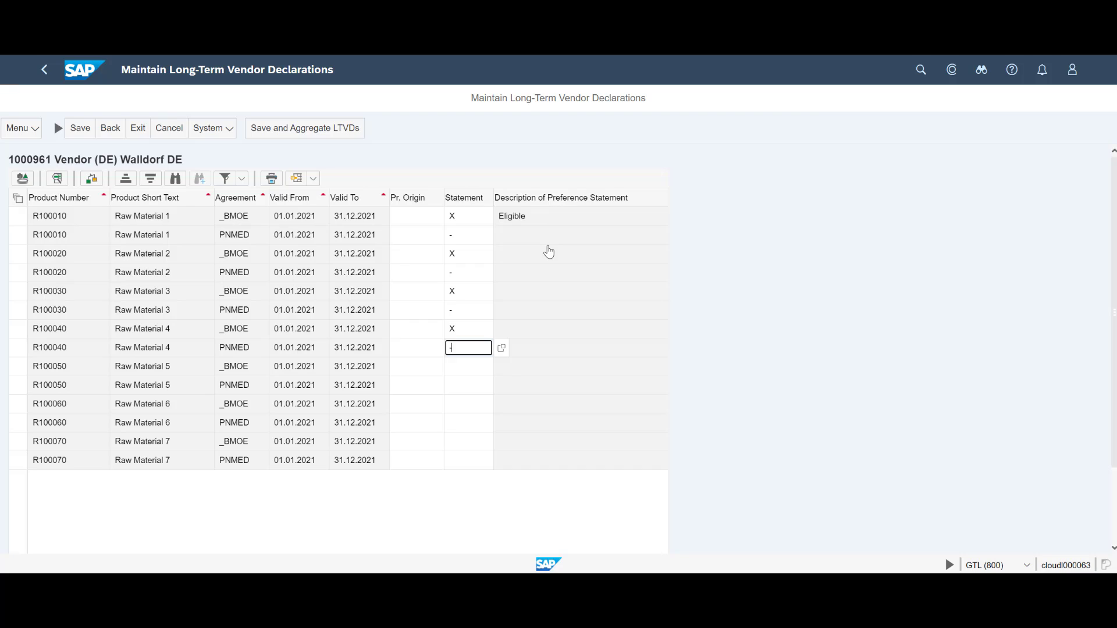
key("Return")
Set the preference statements for R100050, R100060 and R100070 to X under _BMOE and - under PNMED.
type("X")
key("Return")
type("-")
key("Return")
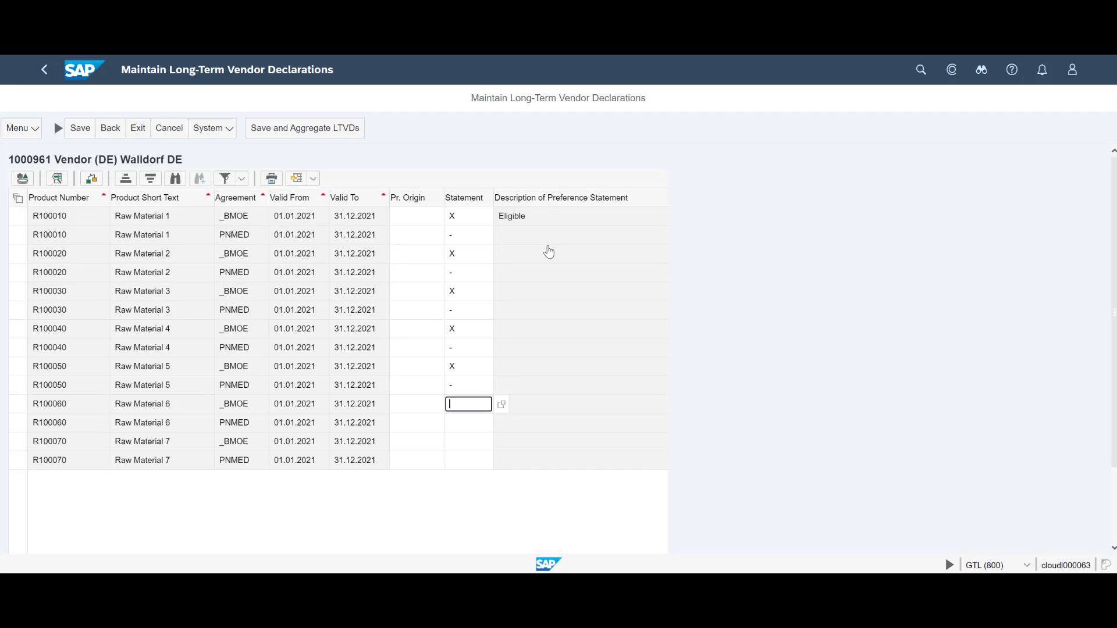
type("X")
key("Return")
type("-")
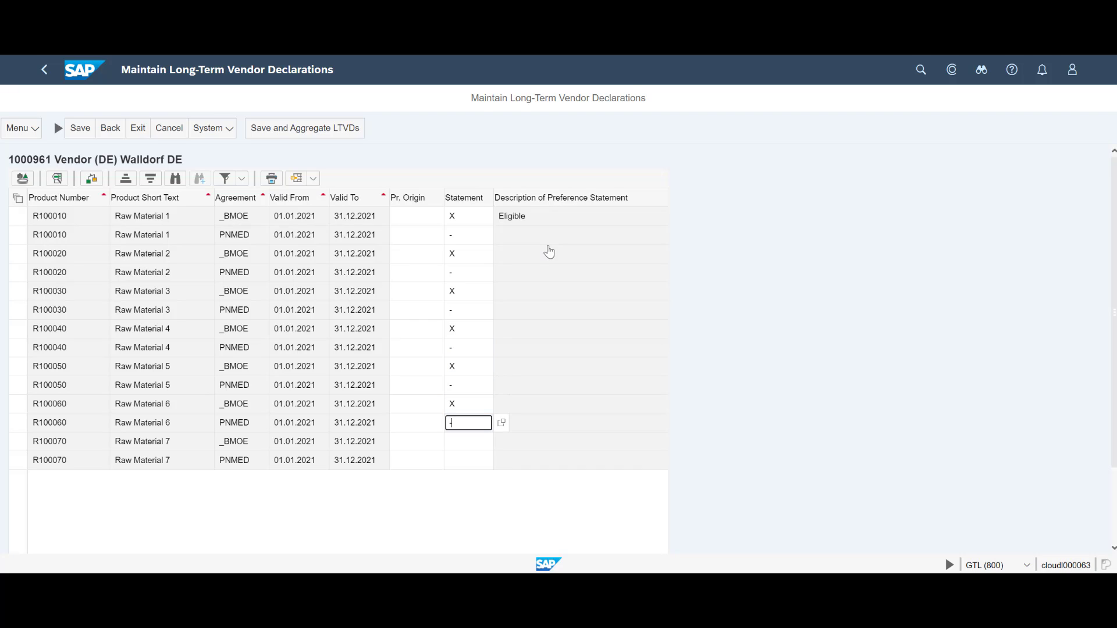
key("Return")
type("X")
key("Return")
type("-")
key("Return")
left_click(495, 440)
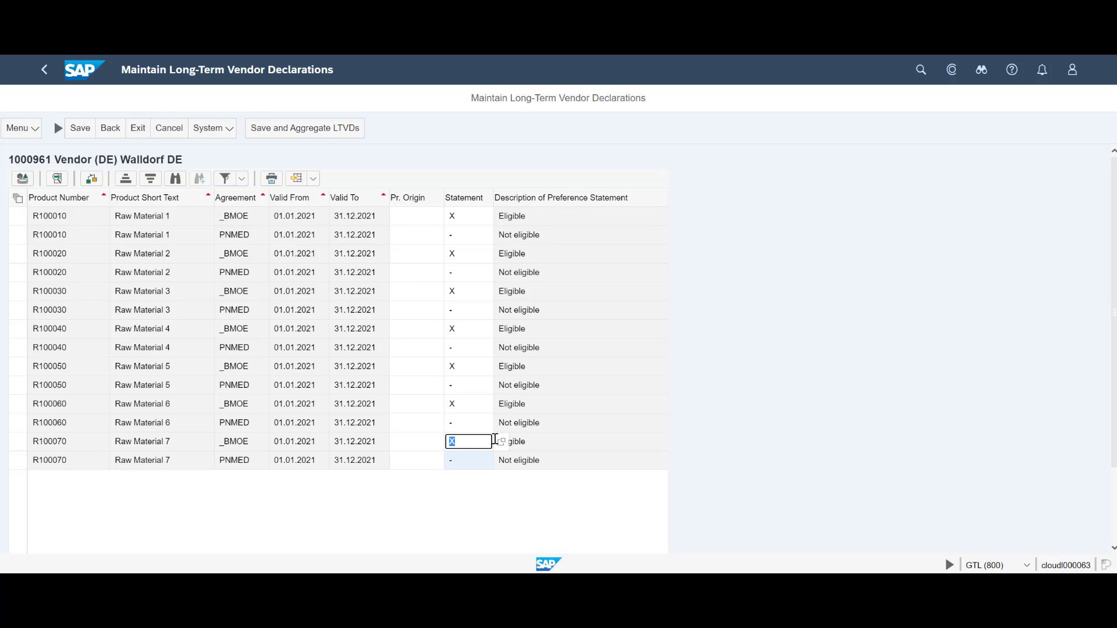
Save and aggregate the vendor declarations for IDES_DE in simulation with due date 26.02.2021, and save the aggregation results.
left_click(324, 132)
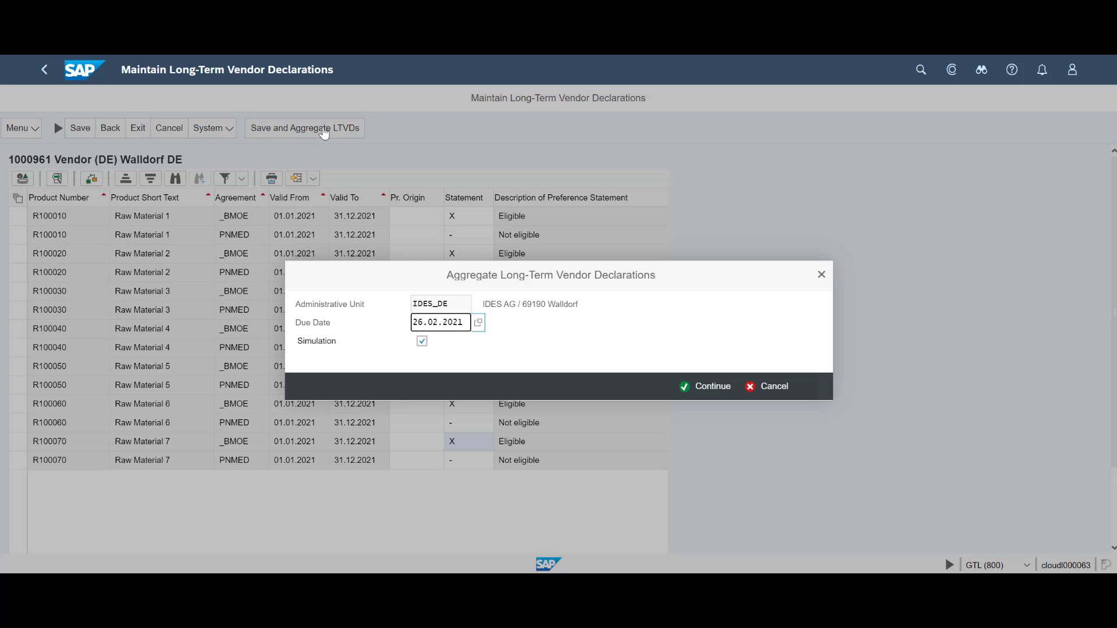
left_click(710, 385)
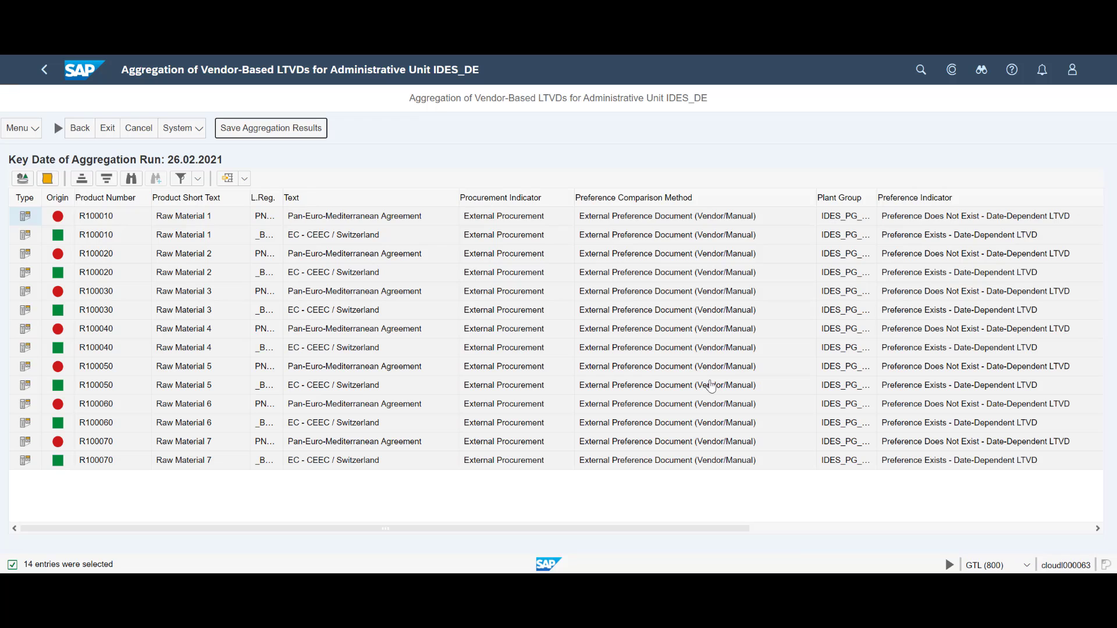
left_click(283, 135)
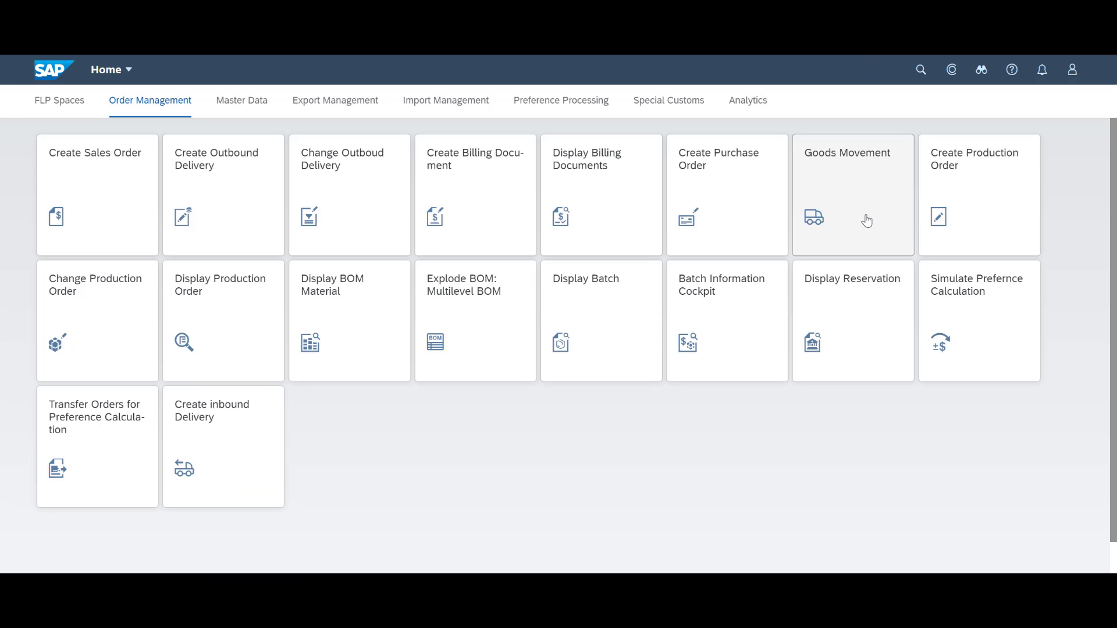
Start a goods receipt and load the raw material purchase order by its copied number.
left_click(863, 219)
key("ctrl+v")
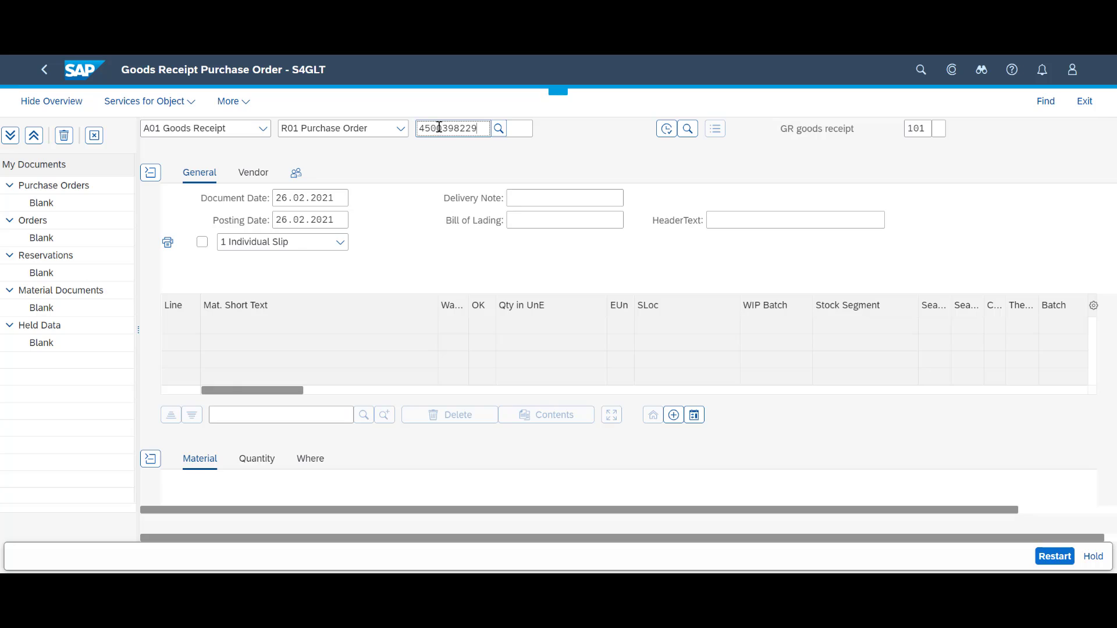
key("Return")
Assign storage location 0001 to Raw Materials 1 through 4 in the goods receipt.
type("0001")
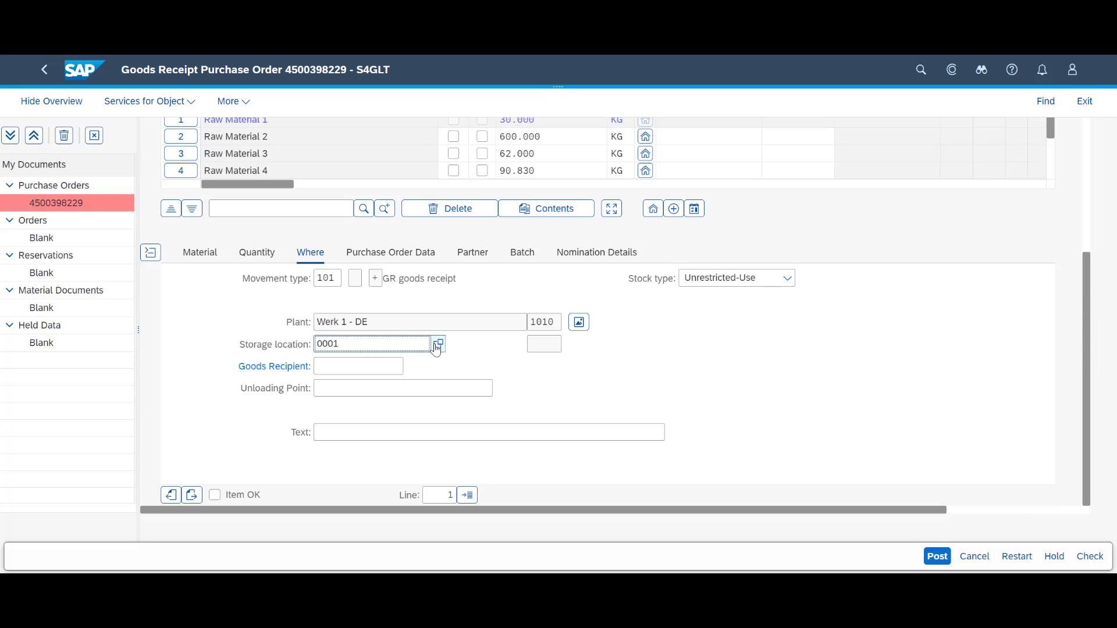
key("Return")
key("Return")
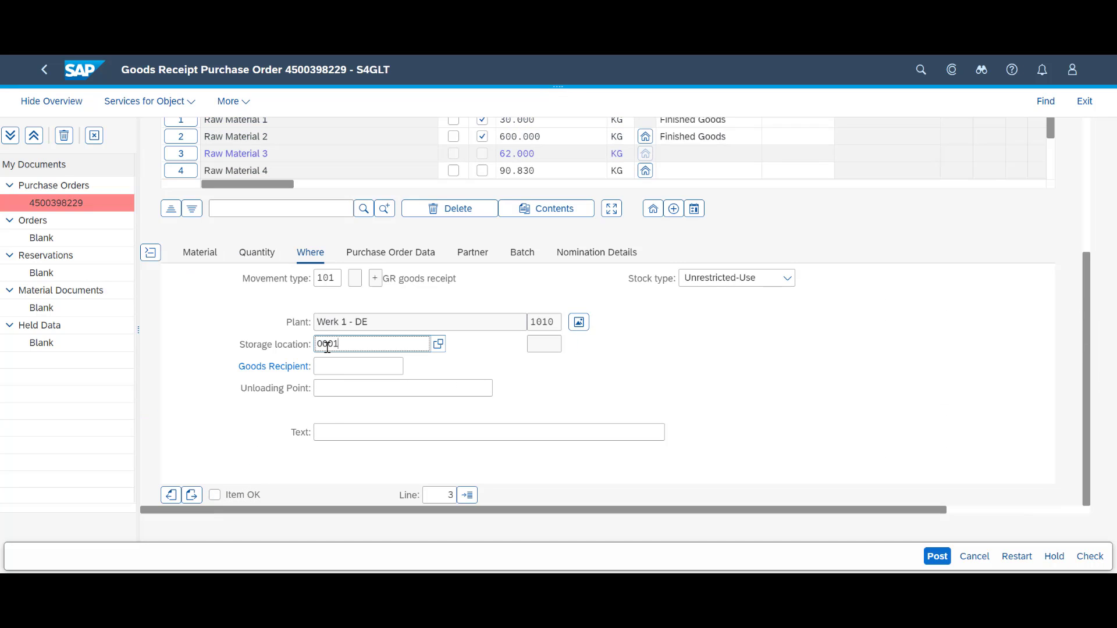
left_click(192, 495)
left_click(351, 343)
type("0001")
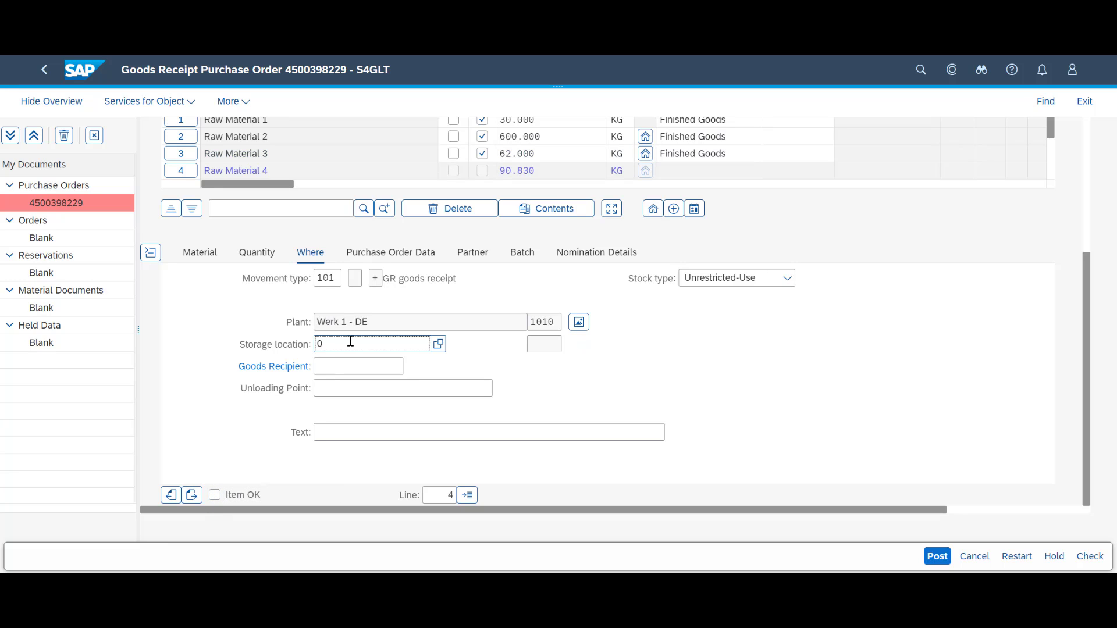
Assign storage location 0001 to Raw Materials 5 and 6 and mark both items as OK.
left_click(191, 495)
left_click(366, 342)
type("00")
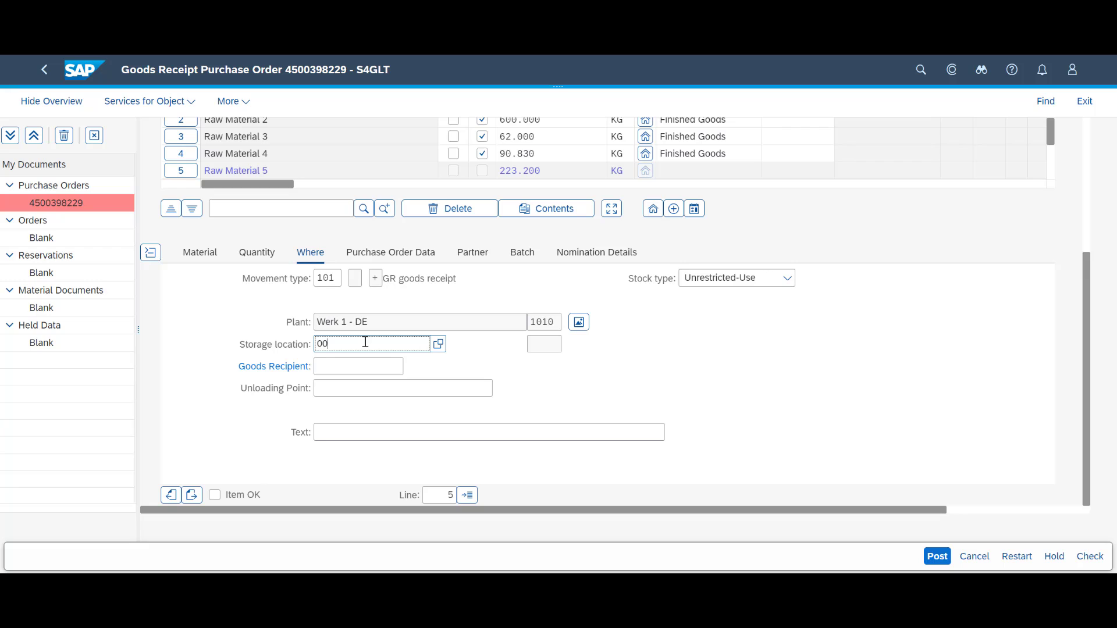
left_click(192, 495)
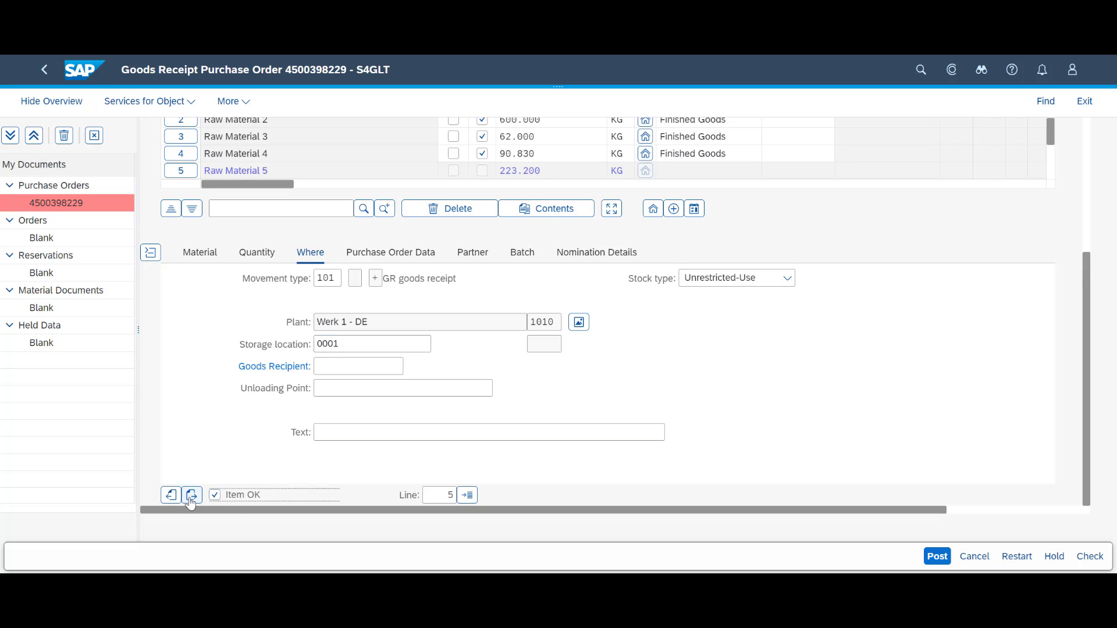
left_click(342, 343)
type("0001")
key("Tab")
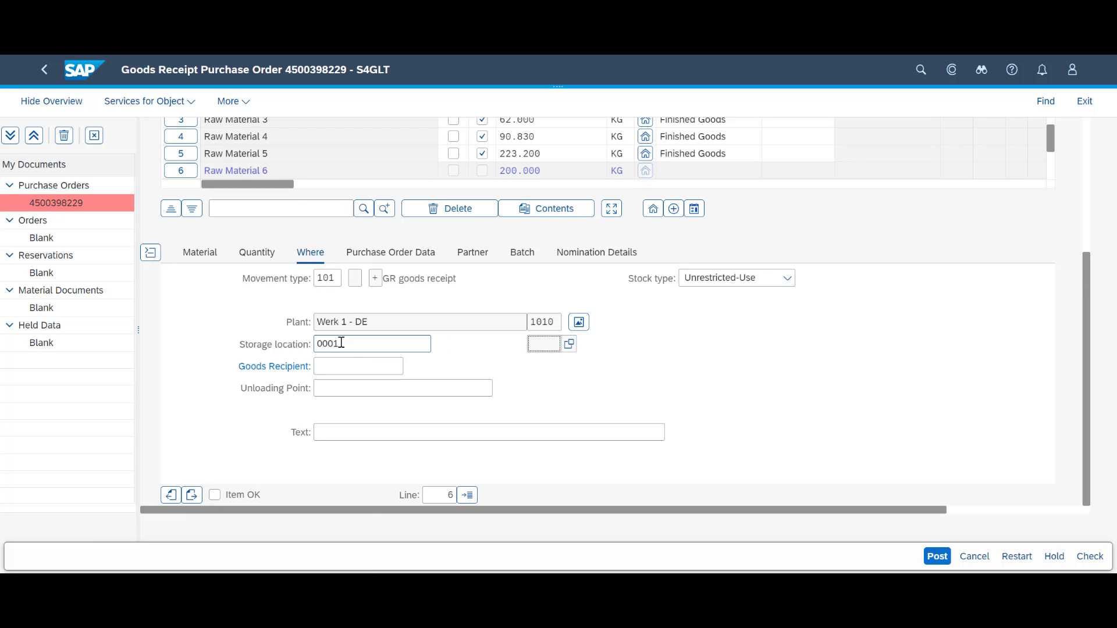
left_click(215, 495)
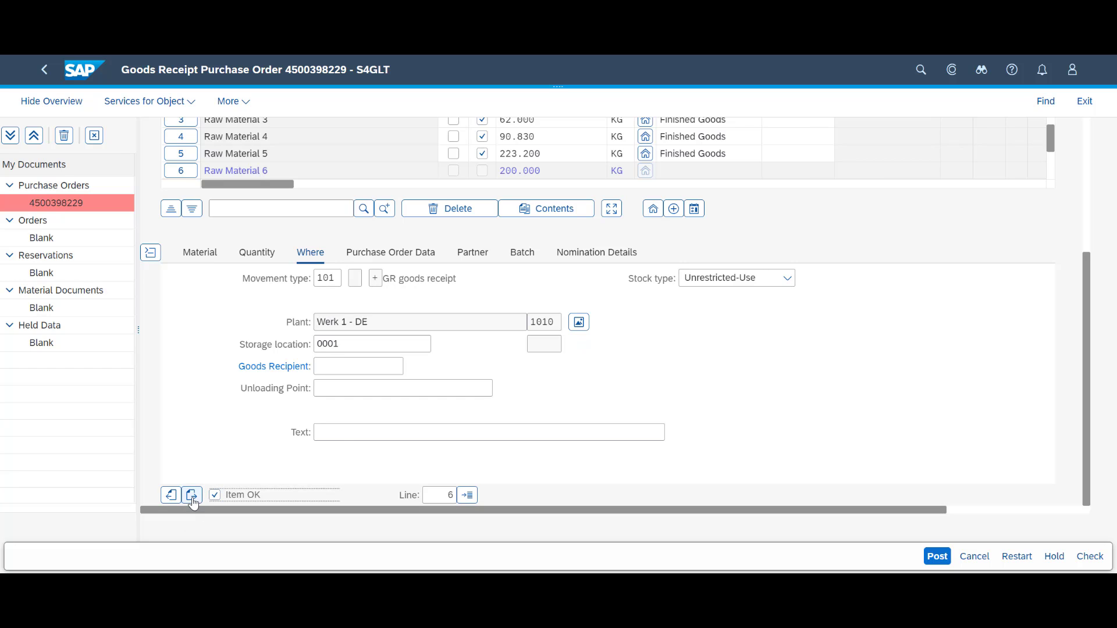
left_click(192, 495)
Check the goods receipt and accept the batch creation log.
left_click(1099, 556)
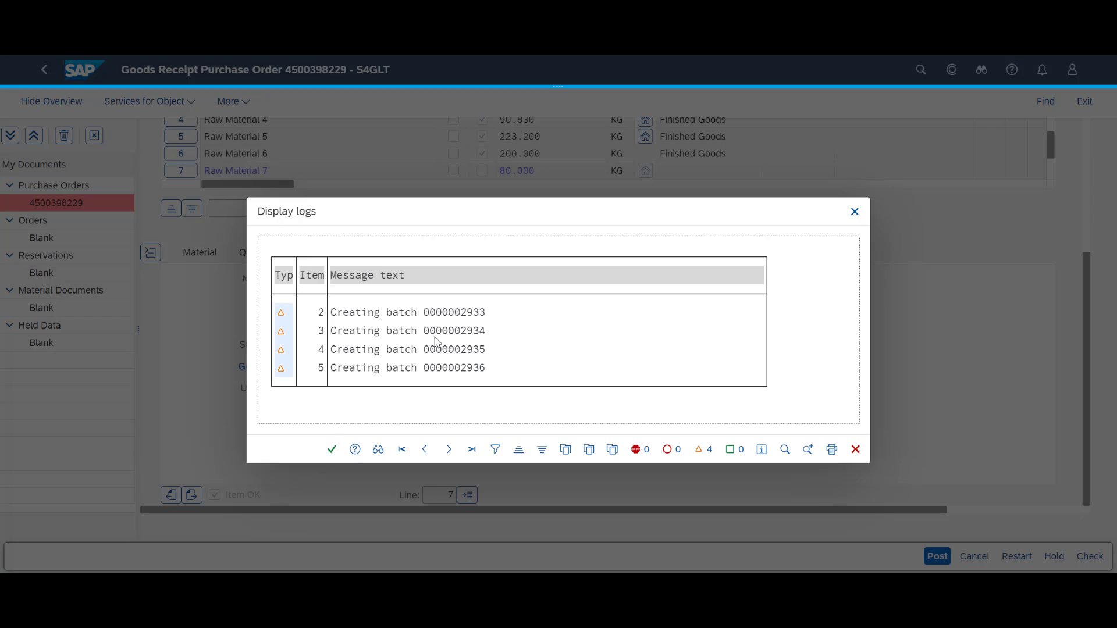
left_click(331, 451)
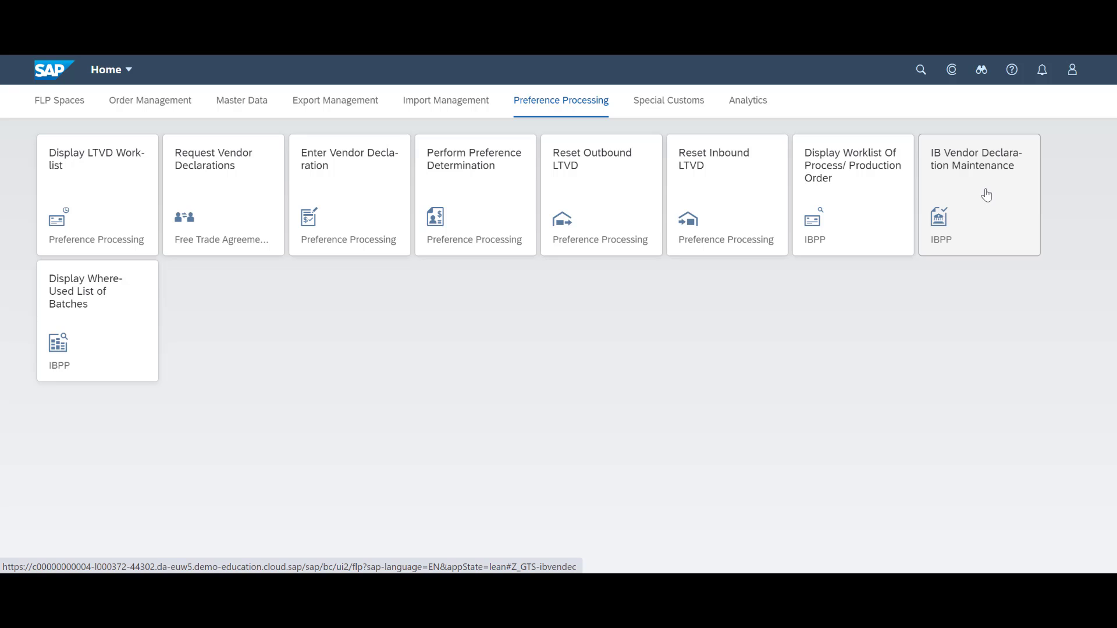
left_click(986, 195)
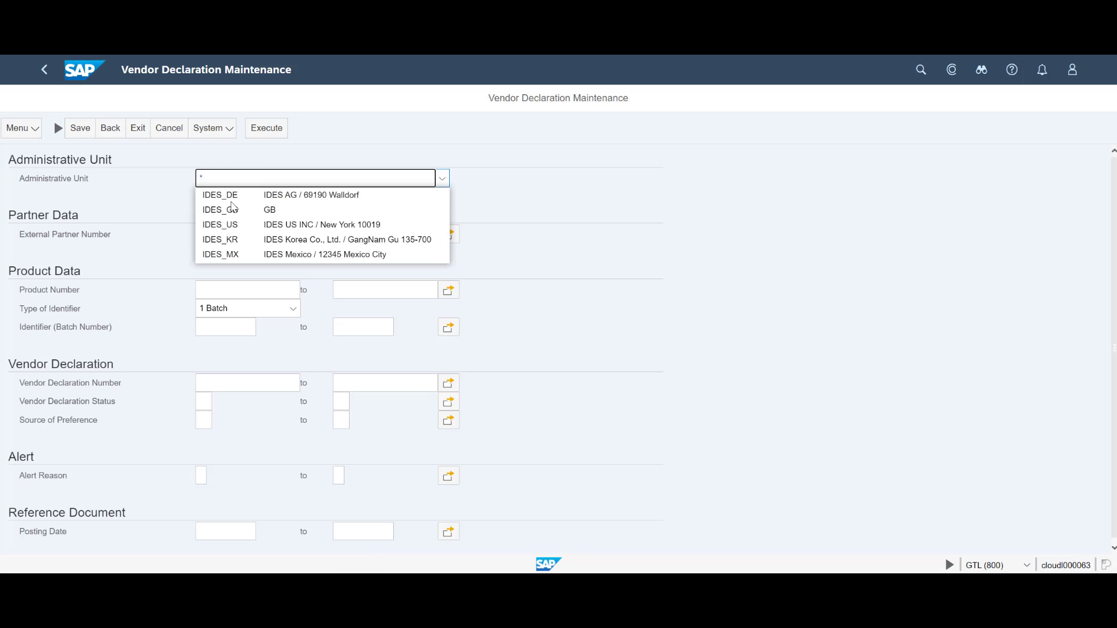
left_click(233, 192)
left_click(248, 234)
type("1000")
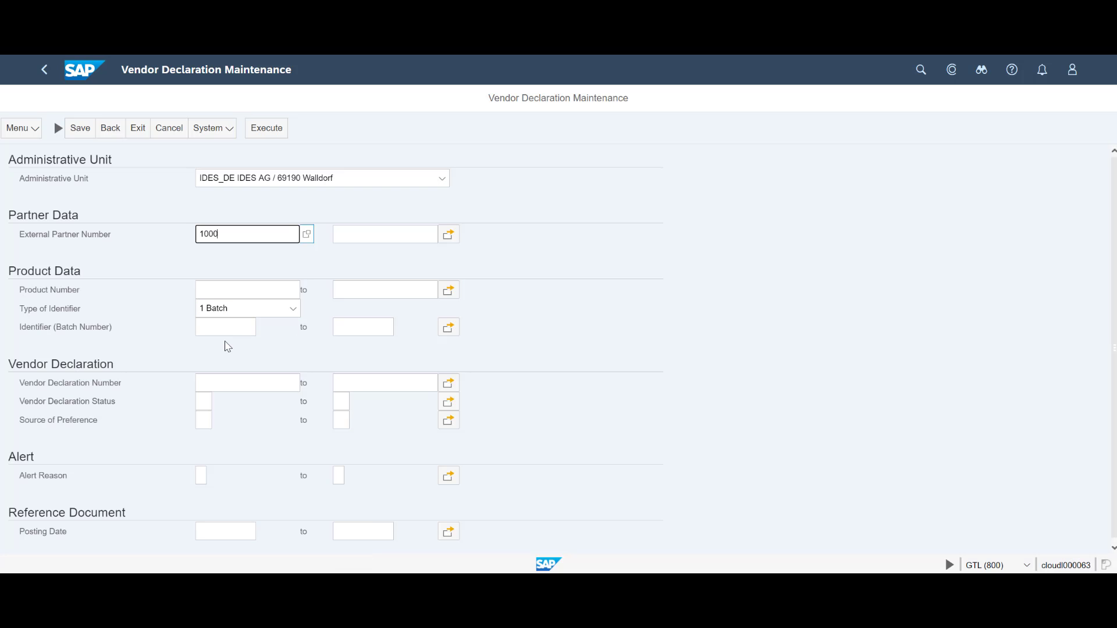
type("961")
left_click(267, 128)
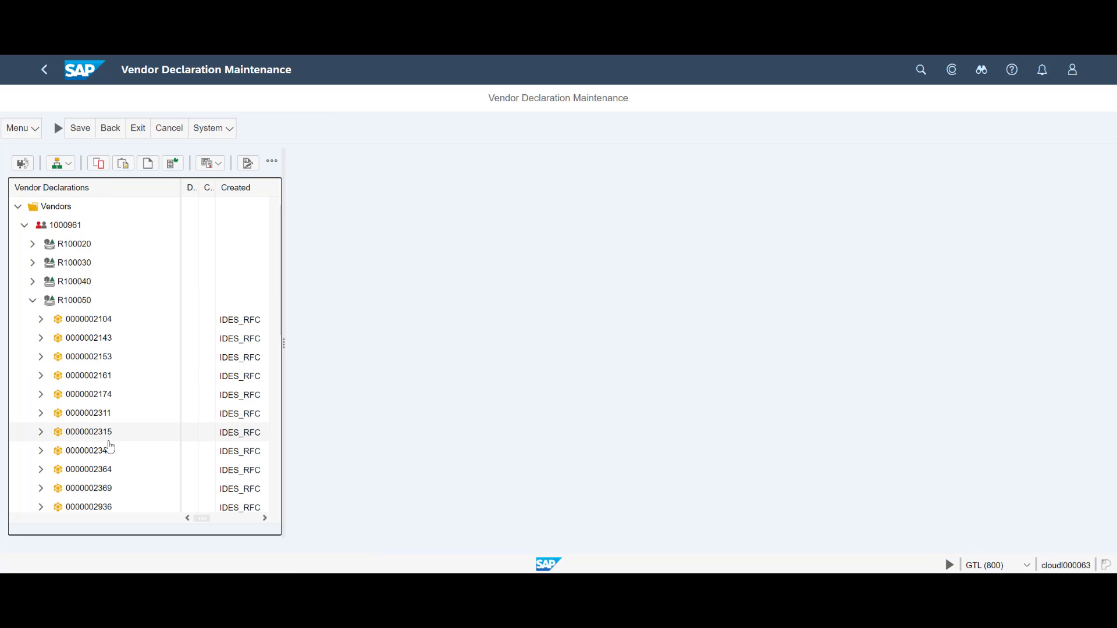
double_click(93, 506)
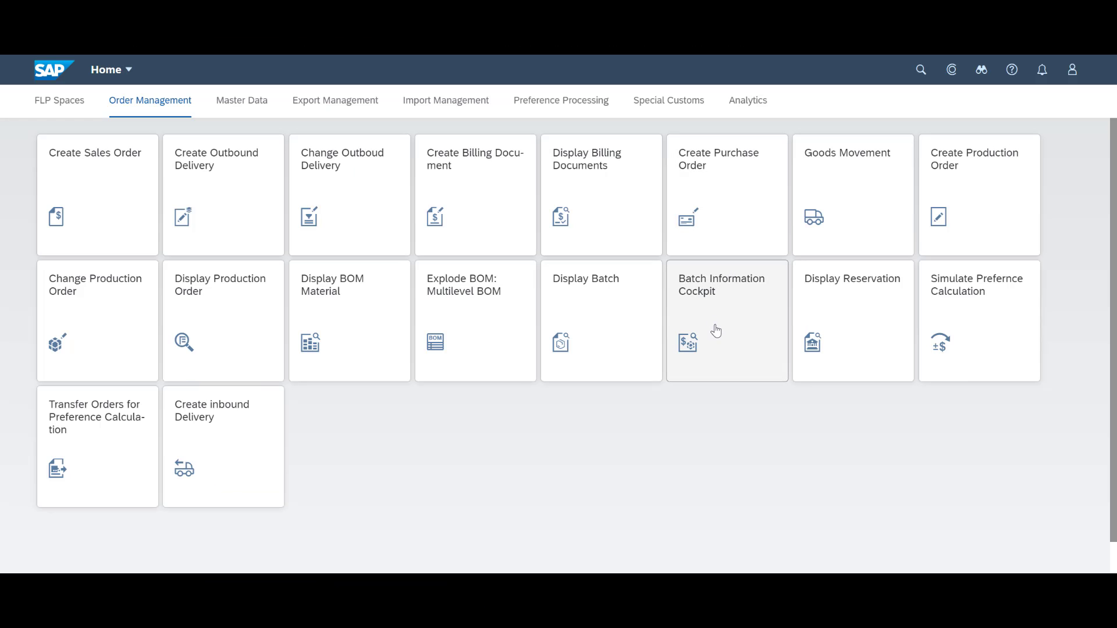
Search the batch stock for material R100030 in the Batch Information Cockpit and examine the details of one batch.
left_click(716, 327)
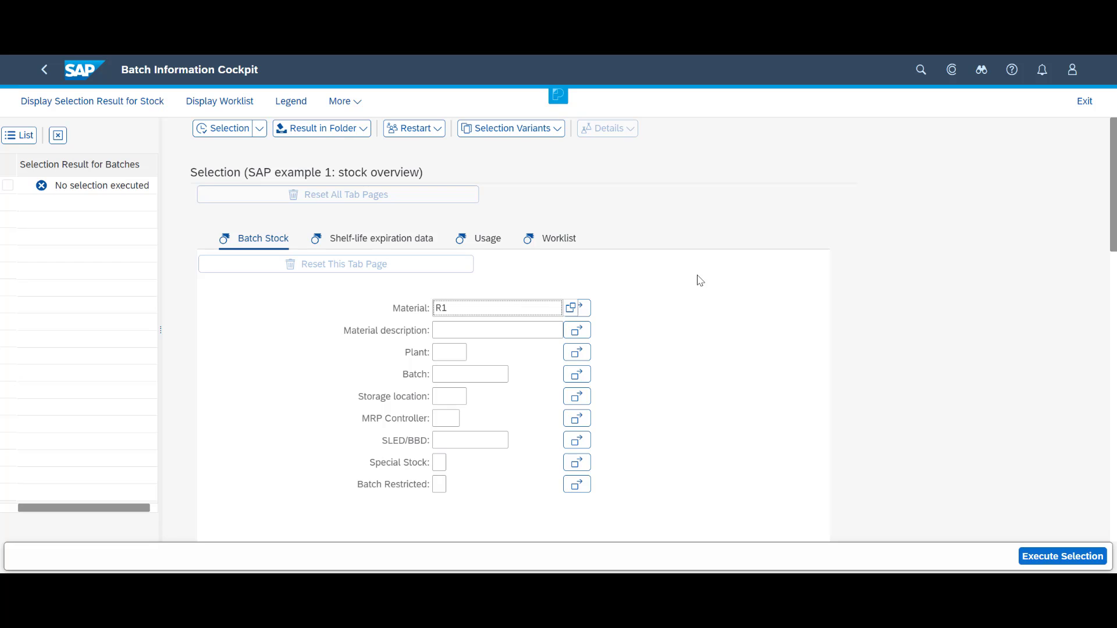
type("00030")
left_click(1041, 556)
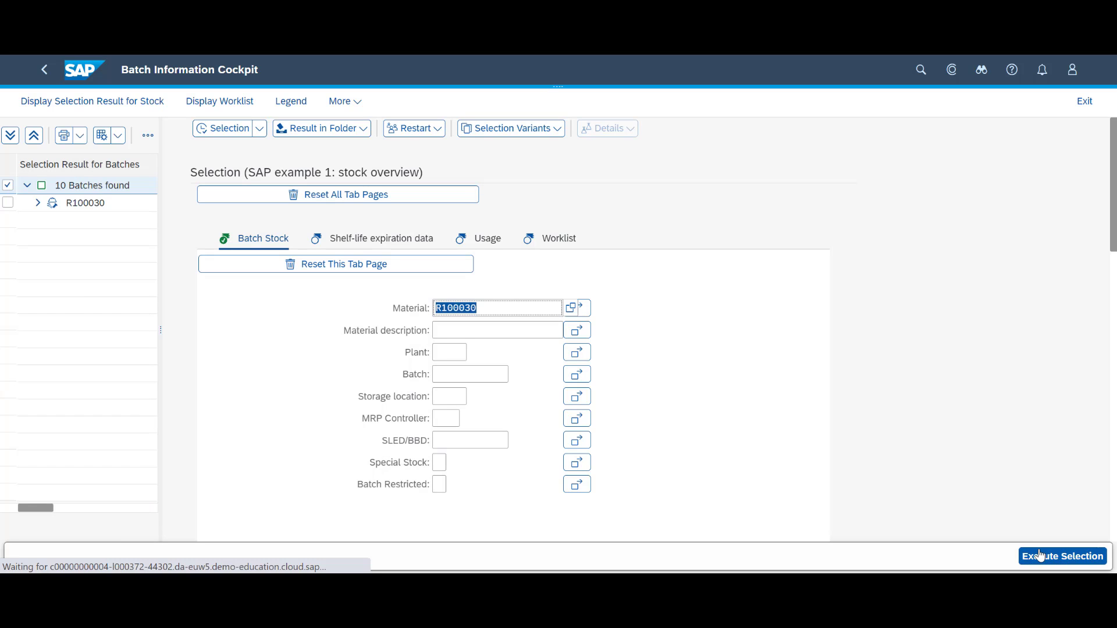
left_click(111, 378)
left_click(369, 302)
scroll(498, 440, "down", 3)
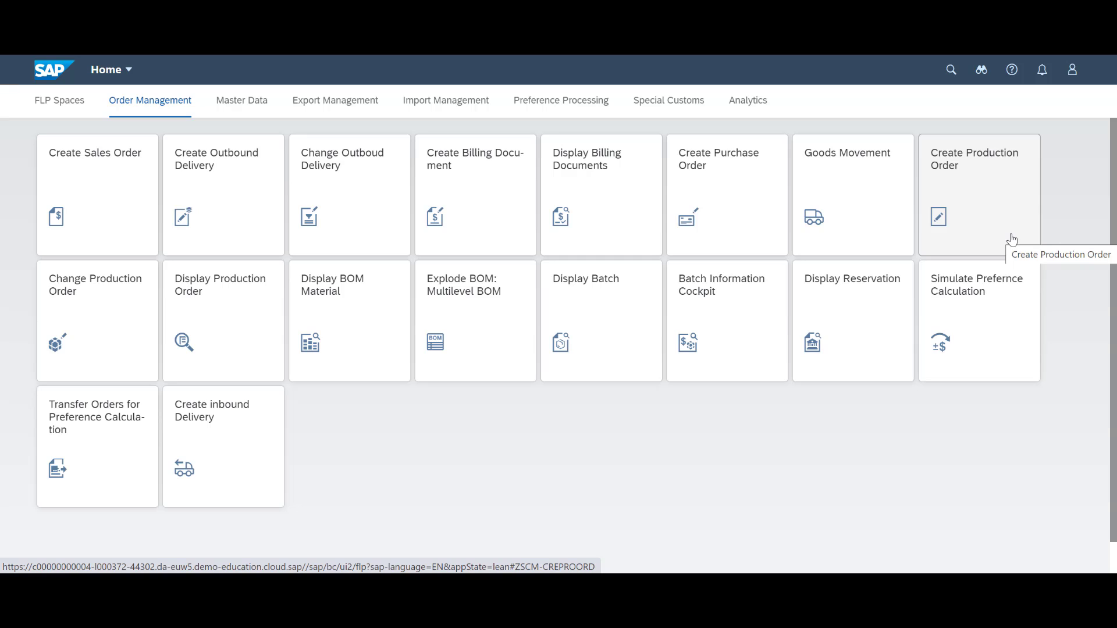
Start a new production order for material H200030 in production plant 1010 with order type ZP01.
left_click(1012, 240)
type("H200030")
key("Tab")
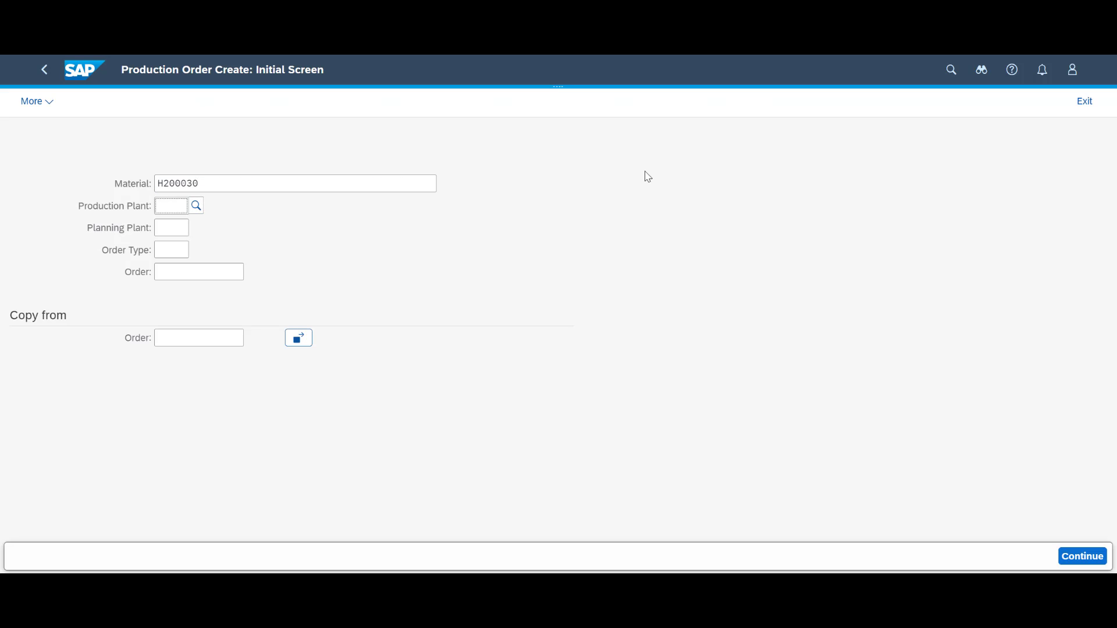
type("1010")
left_click(170, 243)
type("ZP01")
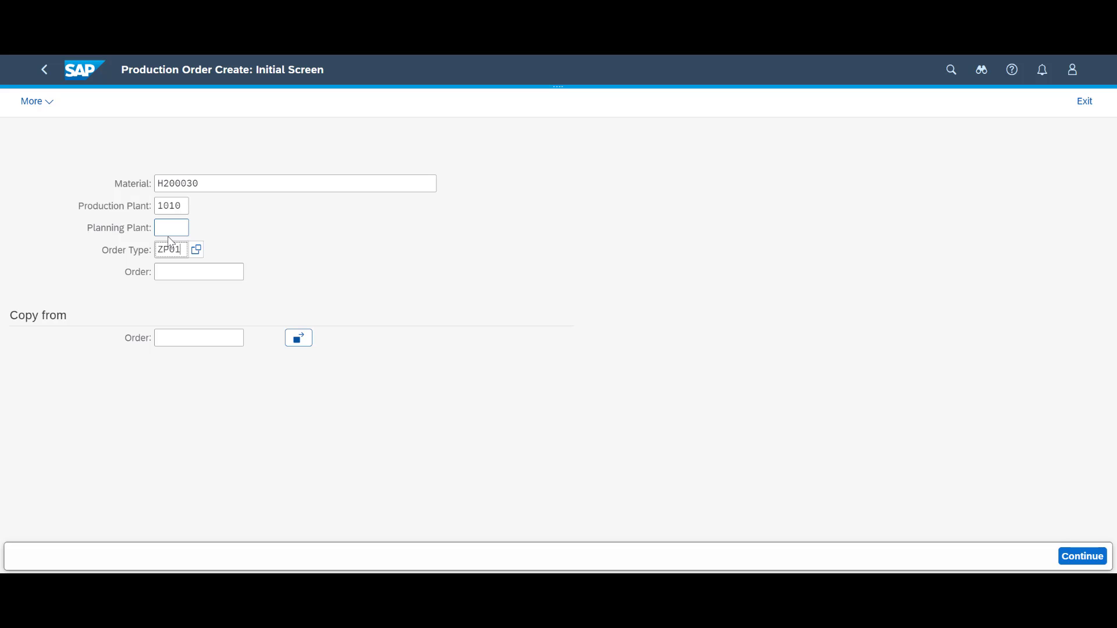
left_click(1093, 559)
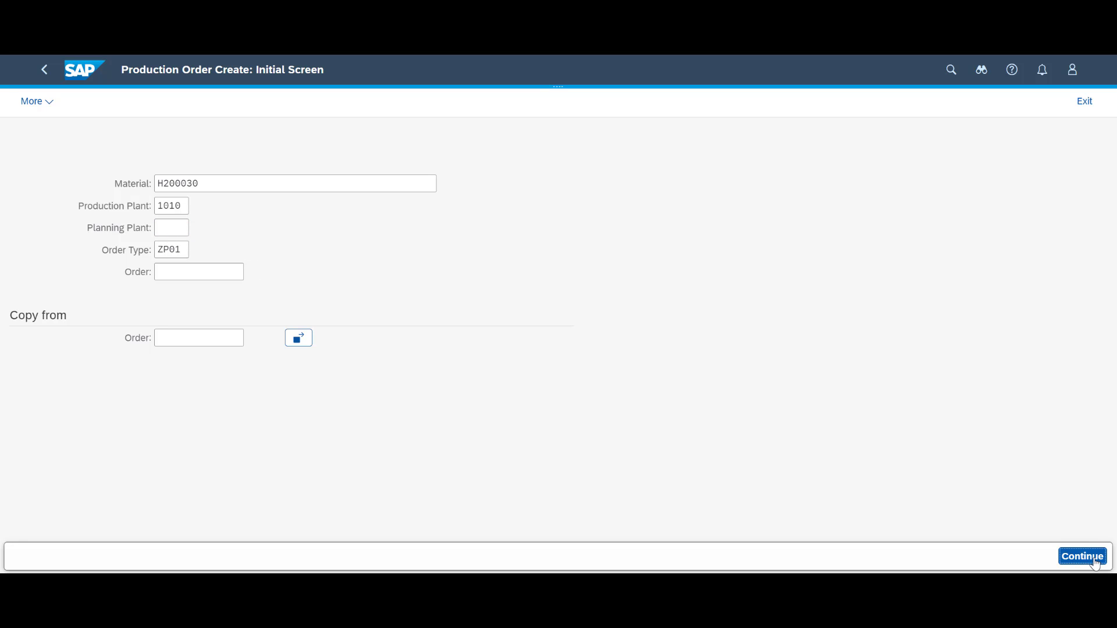
Set the total quantity to 32000 KG with end and start dates 26.02.2021, and generate the operation for the missing routing.
type("32000")
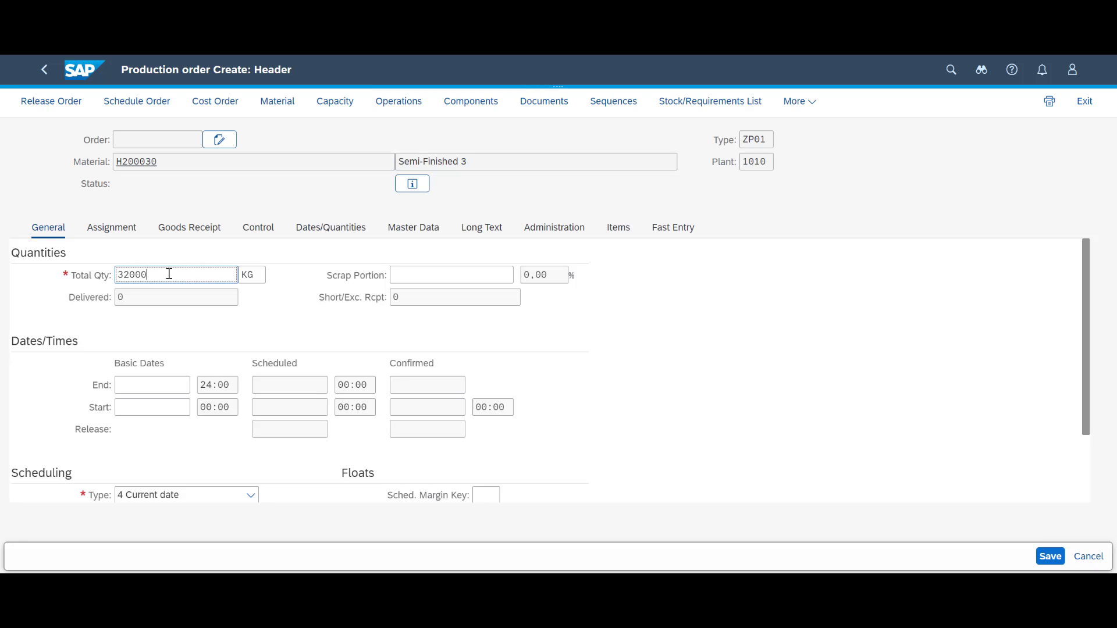
left_click(154, 389)
type("26.02.2021")
key("Tab")
key("Tab")
type("26.0")
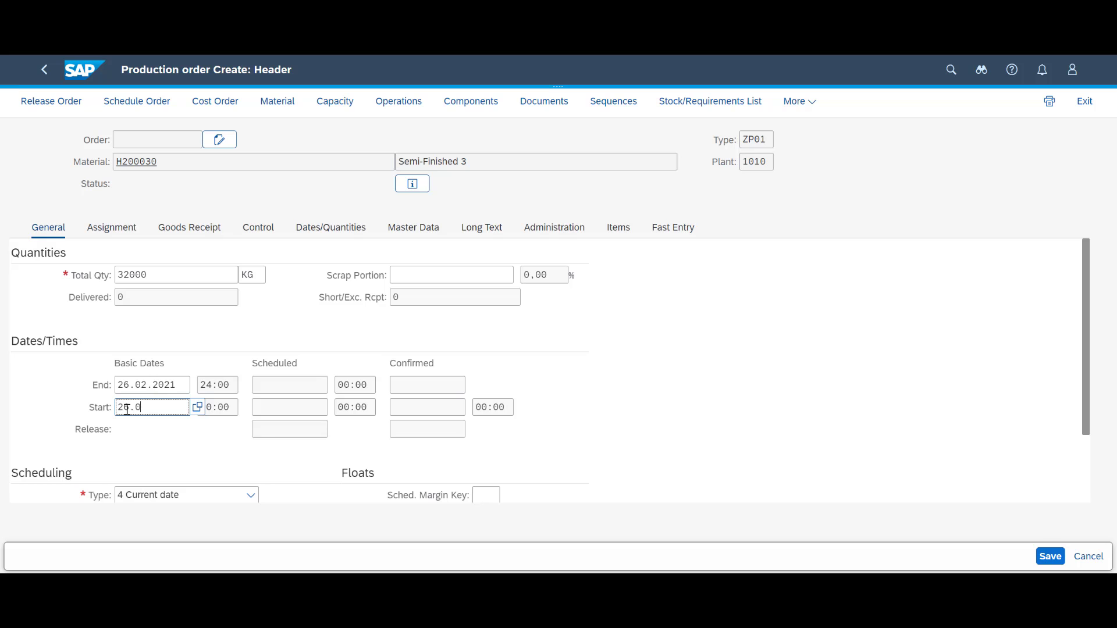
type("2.2021")
key("Tab")
key("Return")
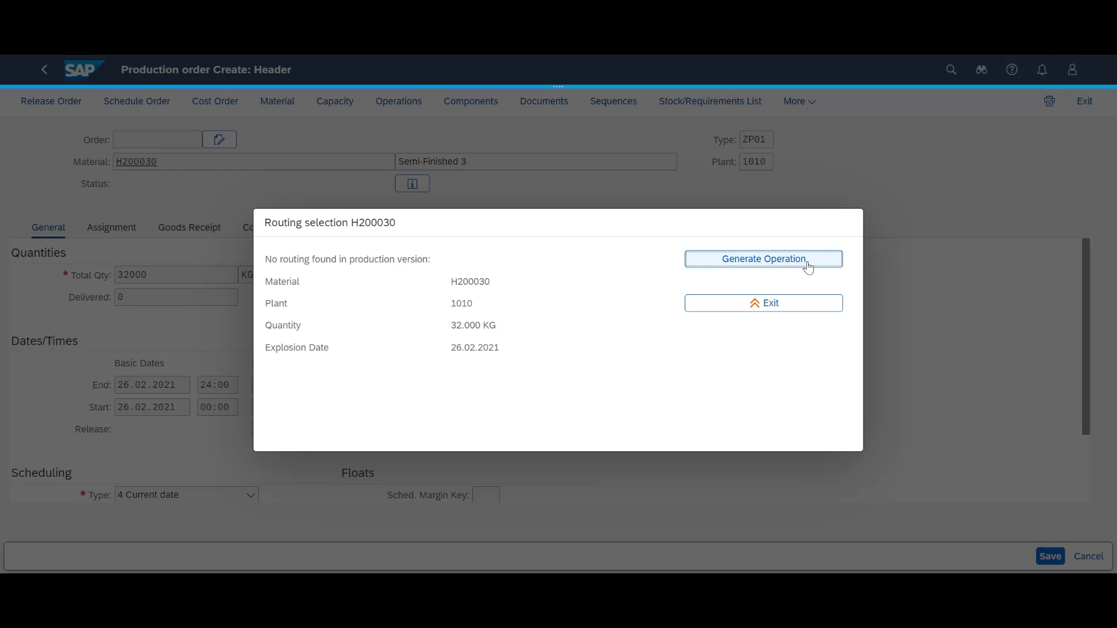
left_click(809, 267)
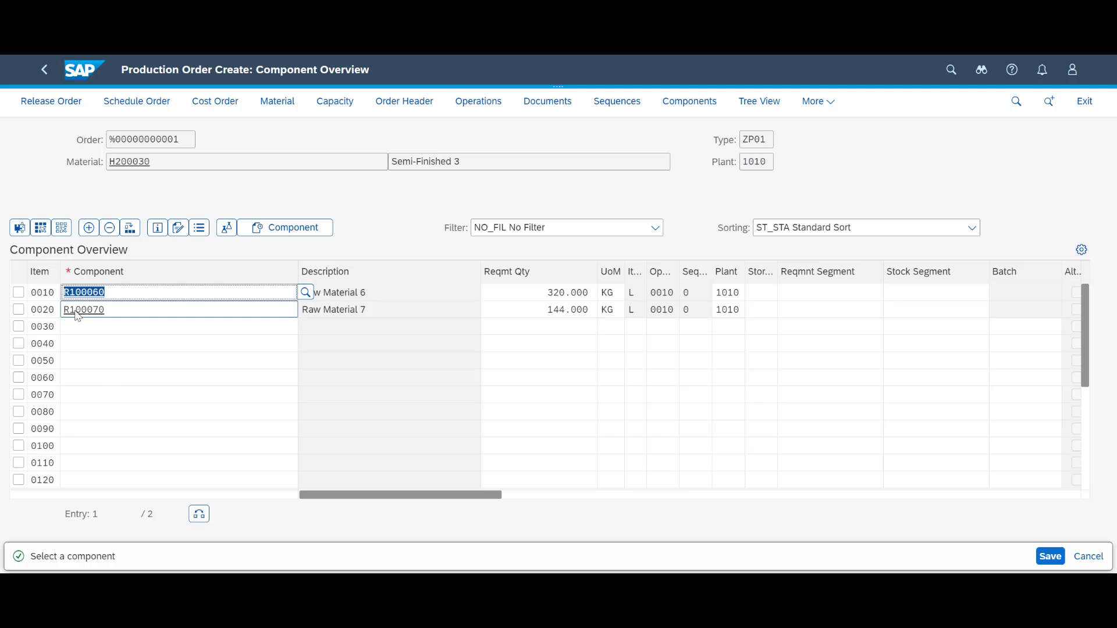
Assign profit center SAP-DUMMY in the production order header.
key("F3")
left_click(112, 227)
scroll(216, 407, "down", 3)
left_click(200, 382)
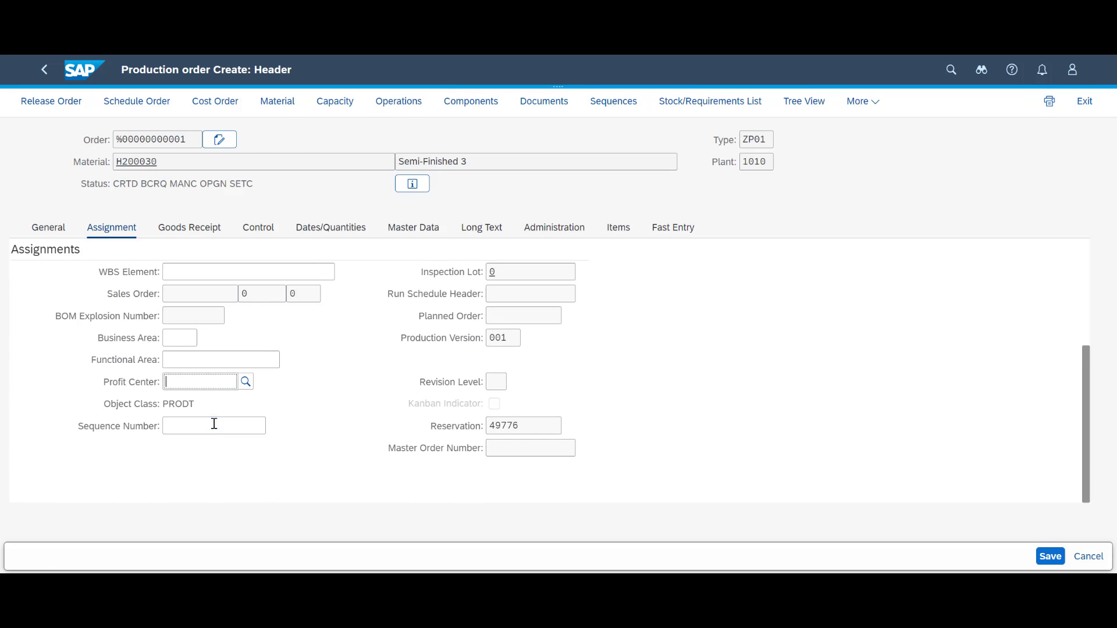
type("SAP-DUMMY")
Create a batch for the order's goods receipt and save the production order.
left_click(189, 228)
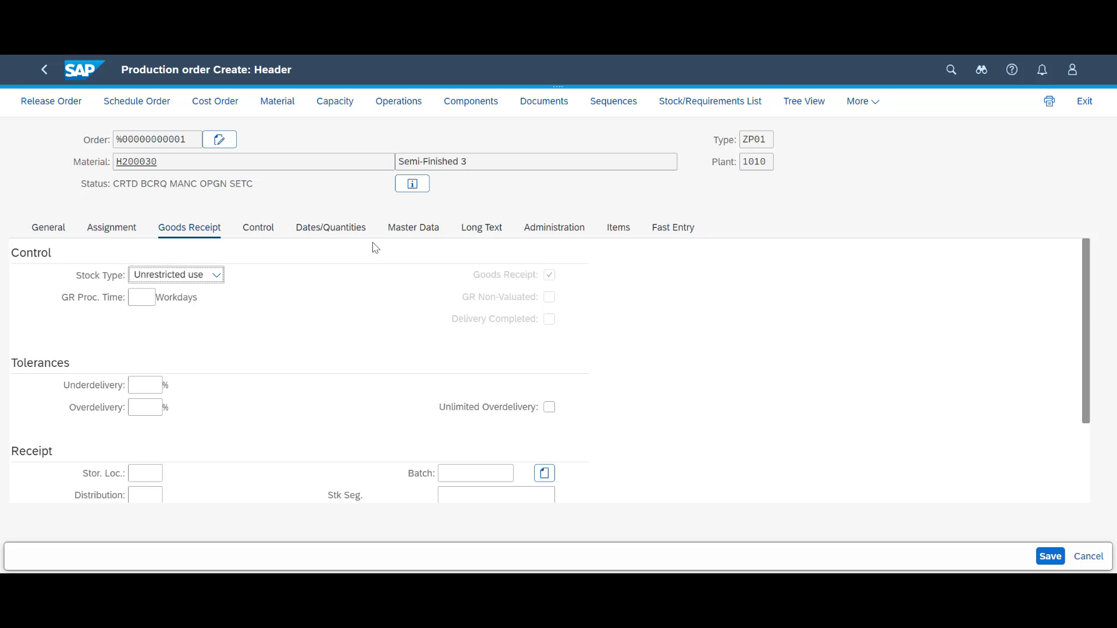
left_click(545, 360)
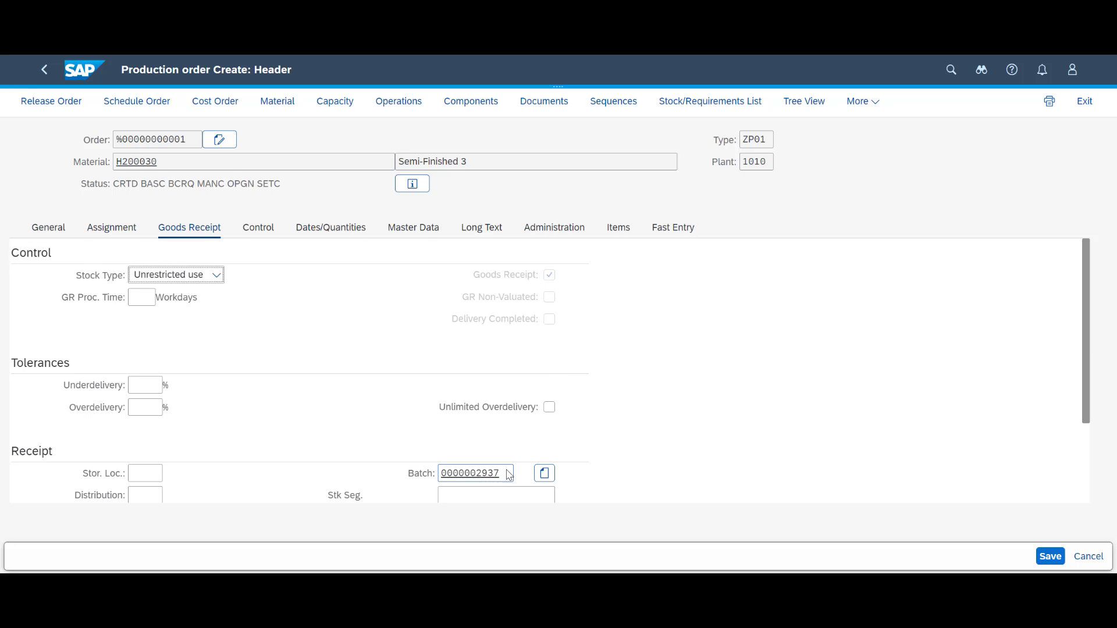
left_click(1050, 562)
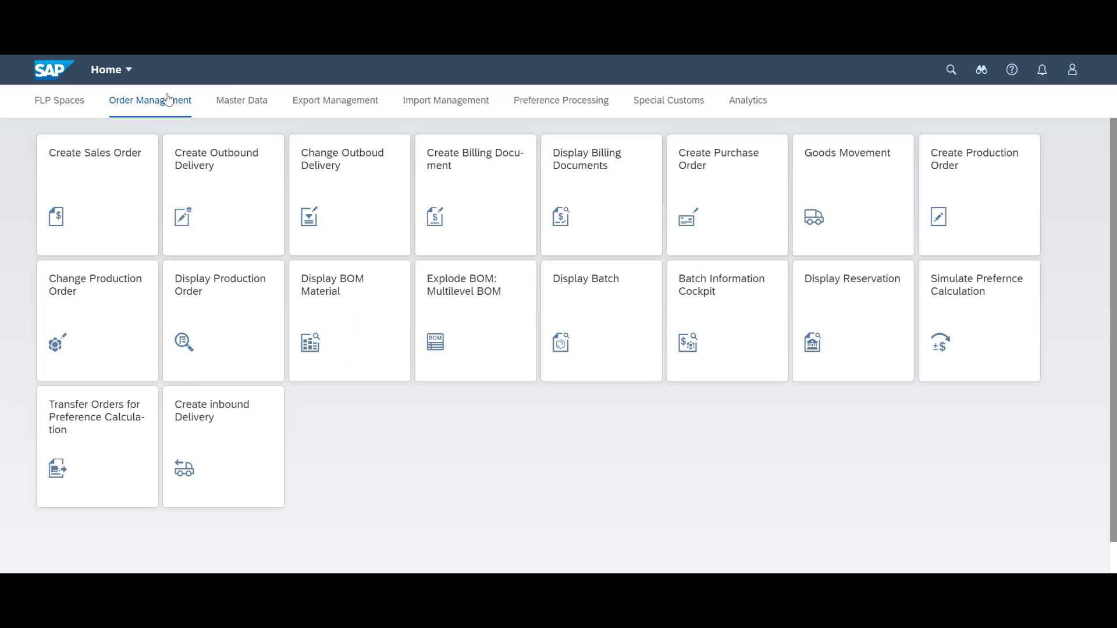
Simulate the preference calculation for the new production order.
left_click(991, 318)
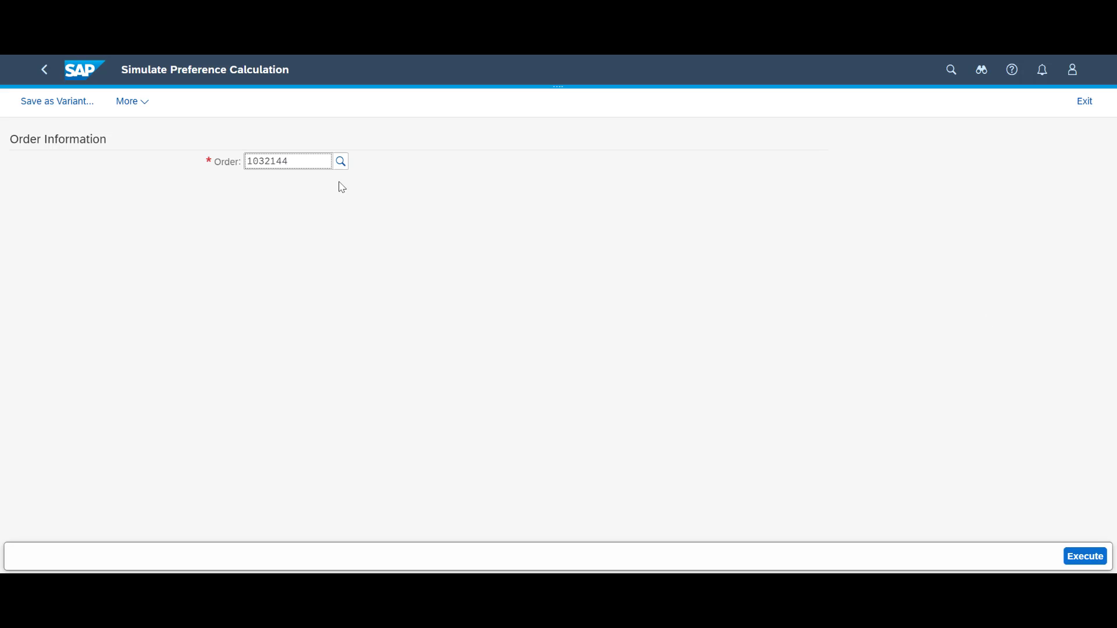
left_click(1068, 559)
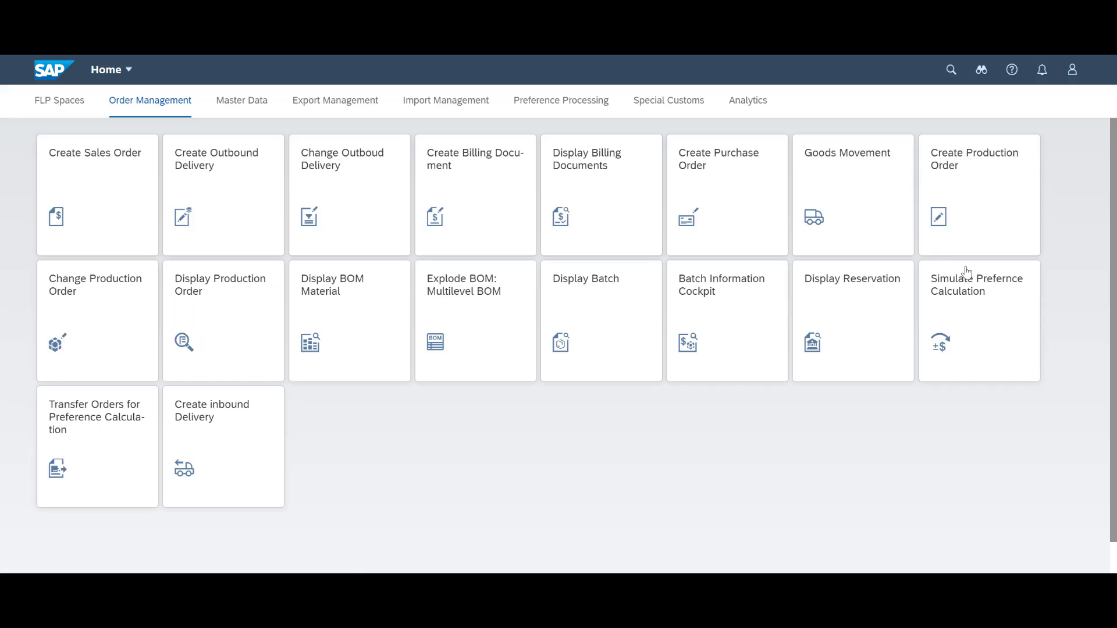
Load the new production order into a goods issue with movement type 261.
left_click(875, 210)
type("10321")
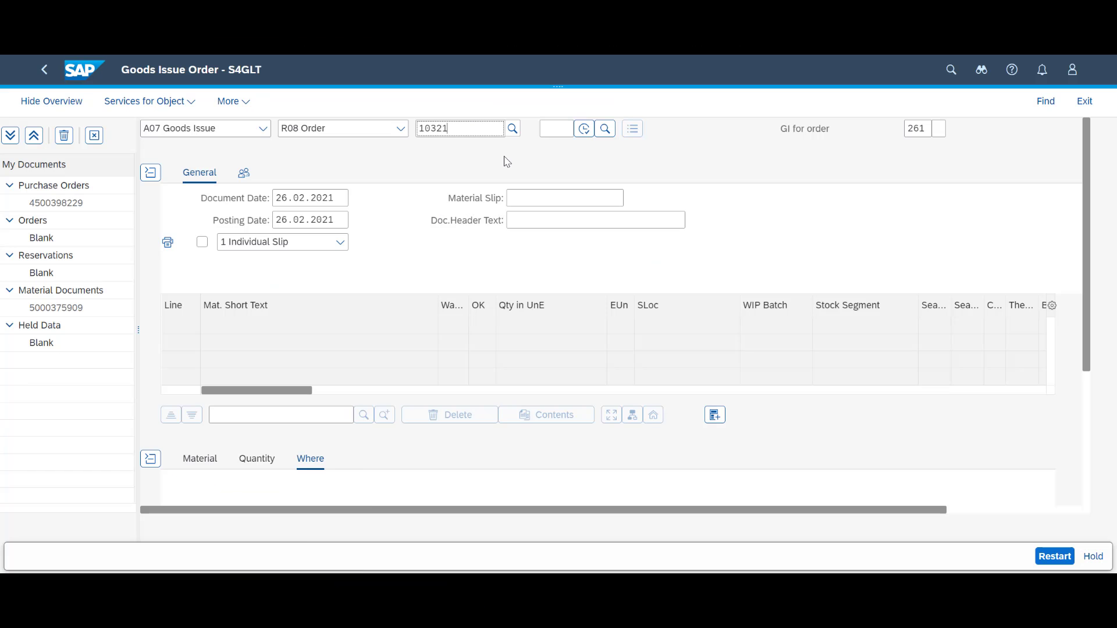
type("44")
key("Return")
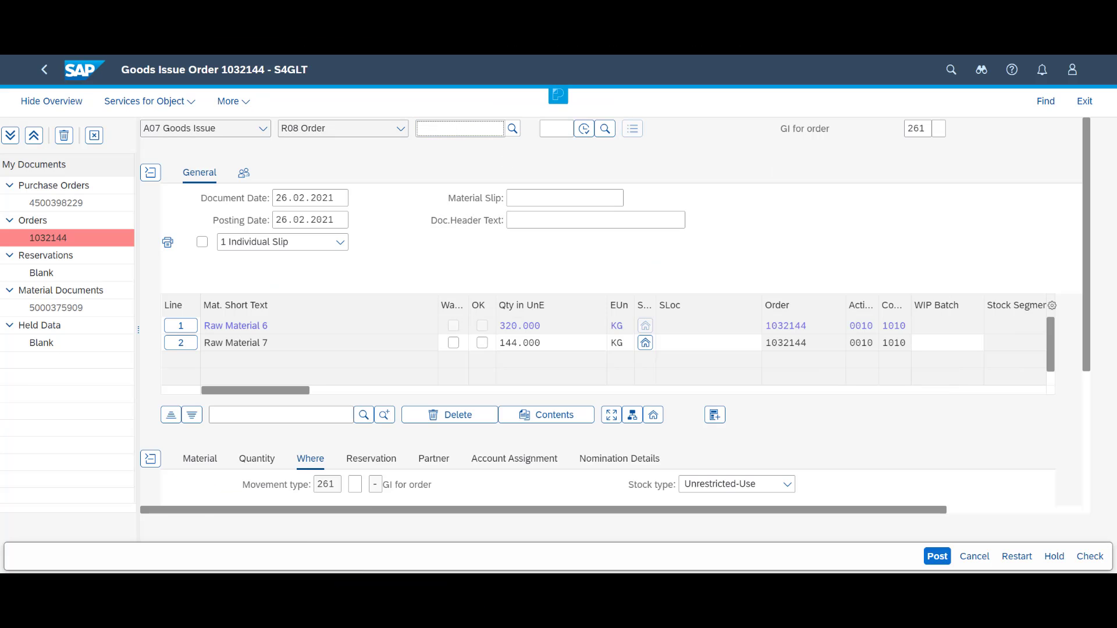
Set storage location 0001 for Raw Material 6 and mark the item as OK.
left_click(151, 461)
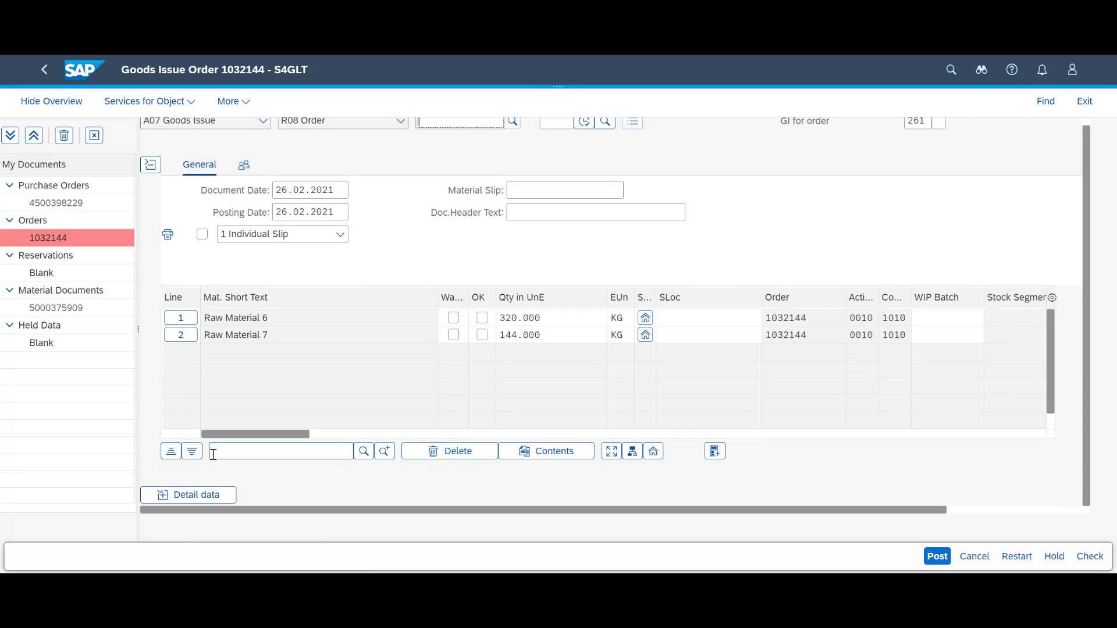
left_click(162, 498)
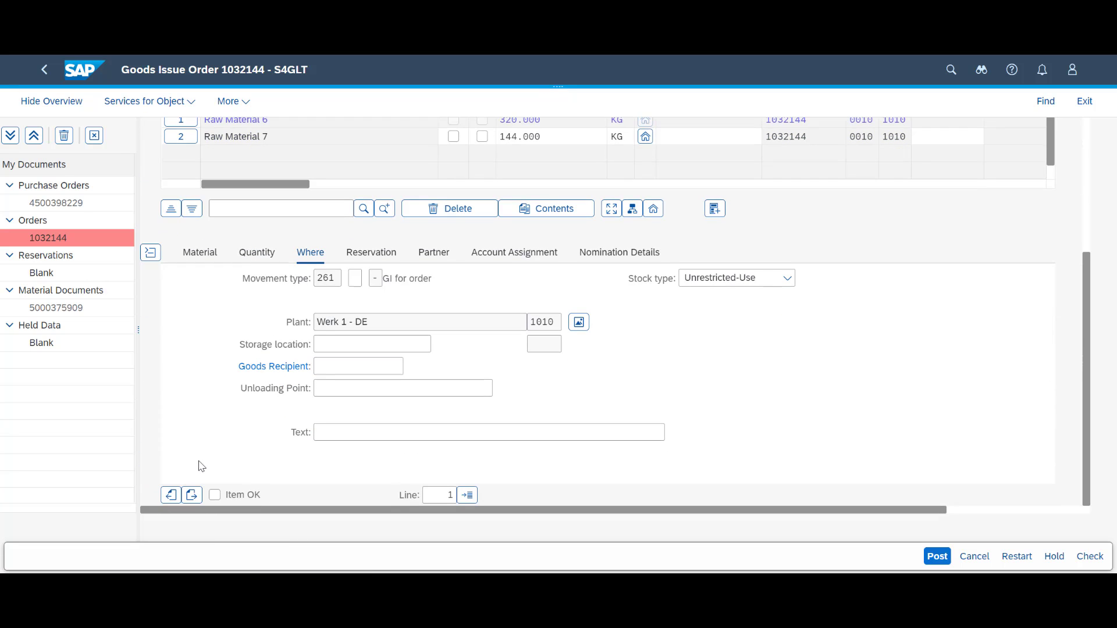
left_click(349, 345)
type("+")
key("BackSpace")
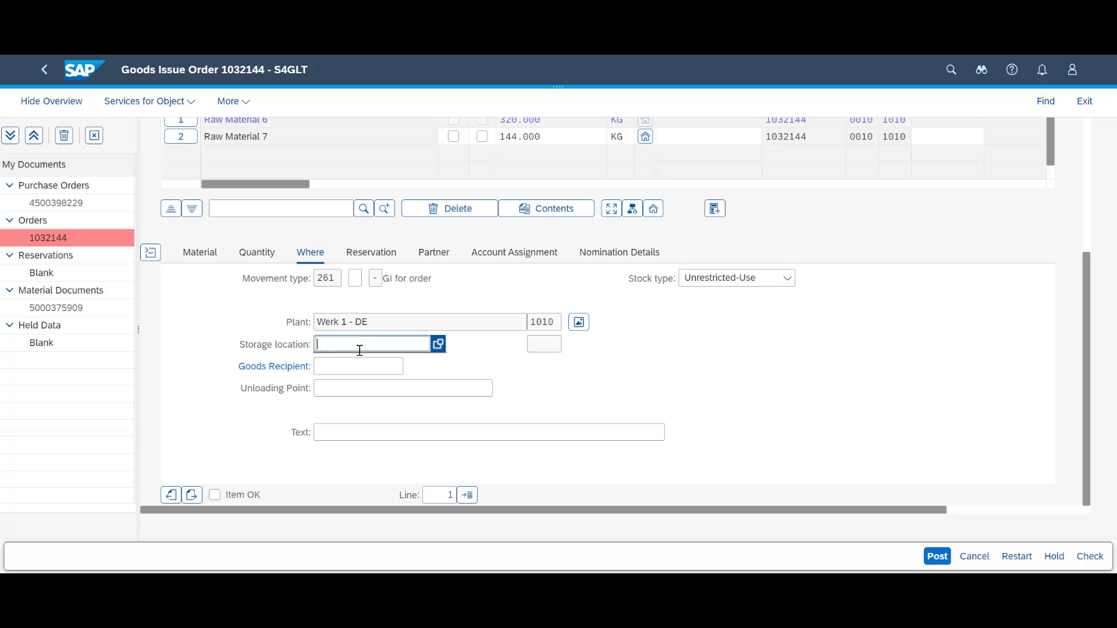
type("0001")
key("Return")
left_click(214, 495)
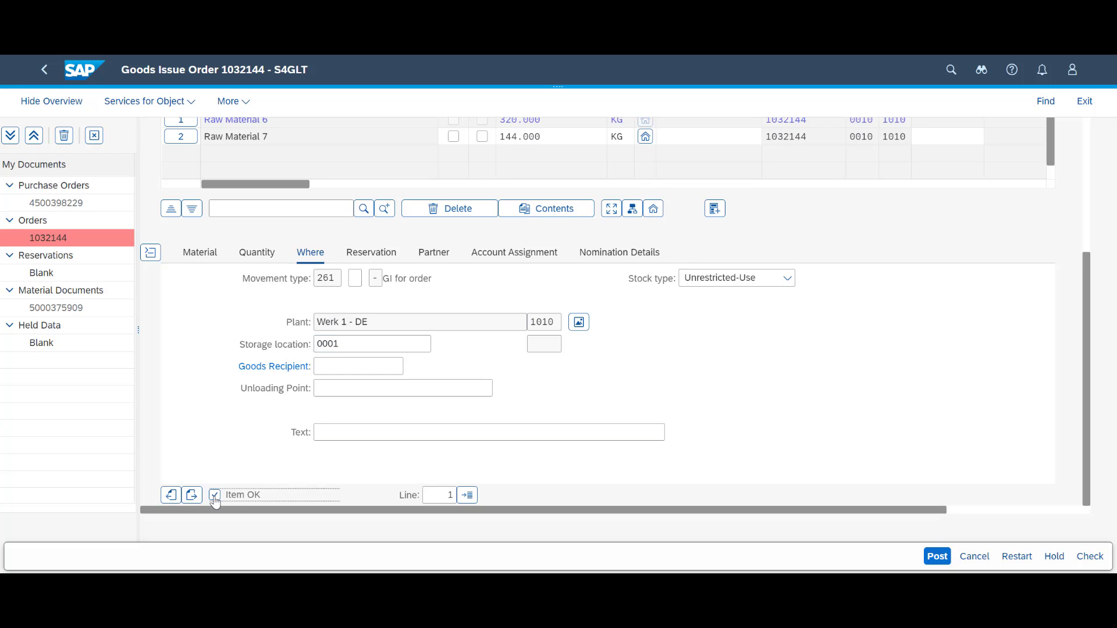
Set storage location 0001 for Raw Material 7 and mark the item as OK.
left_click(192, 496)
left_click(337, 343)
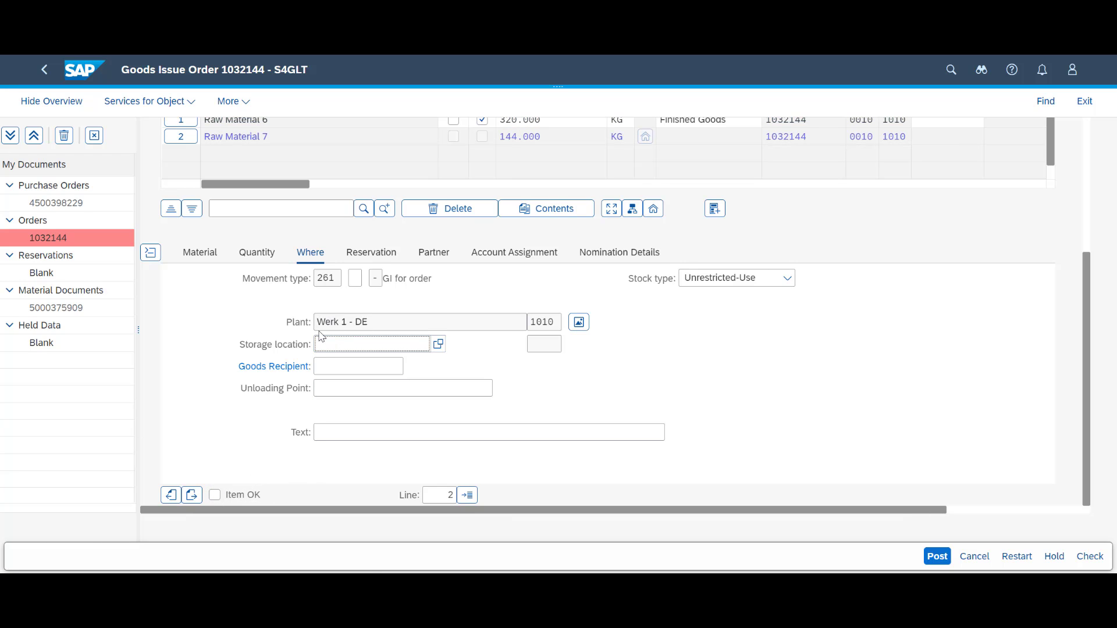
type("0001")
key("Return")
left_click(214, 494)
Check and post the goods issue, and highlight the number of the posted material document.
left_click(1089, 556)
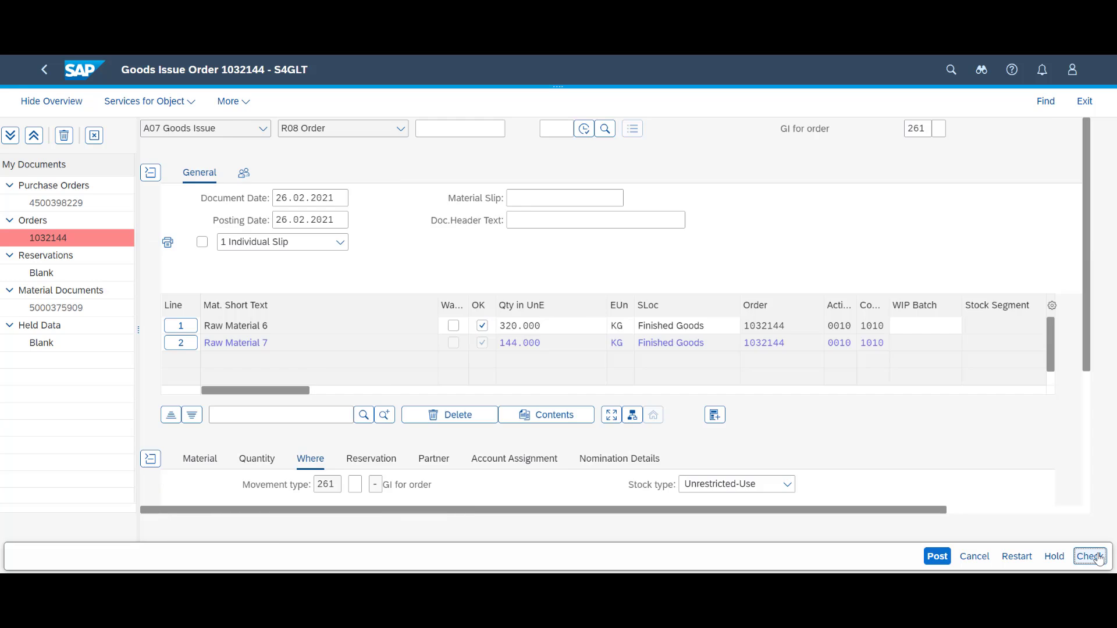
left_click(937, 559)
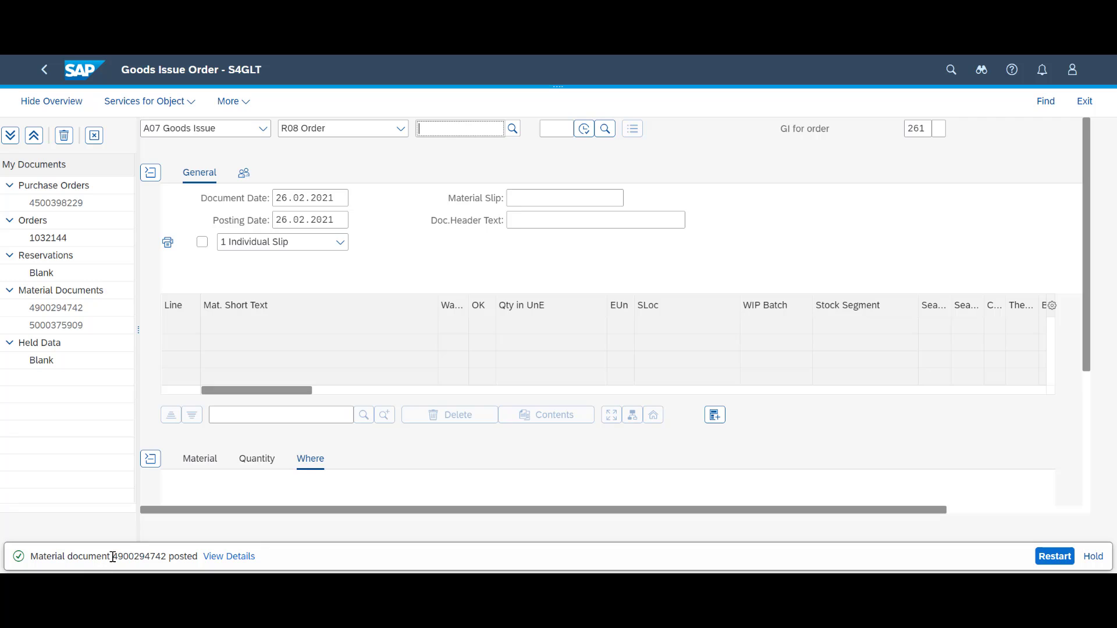
left_click_drag(113, 556, 157, 557)
left_click_drag(157, 557, 166, 557)
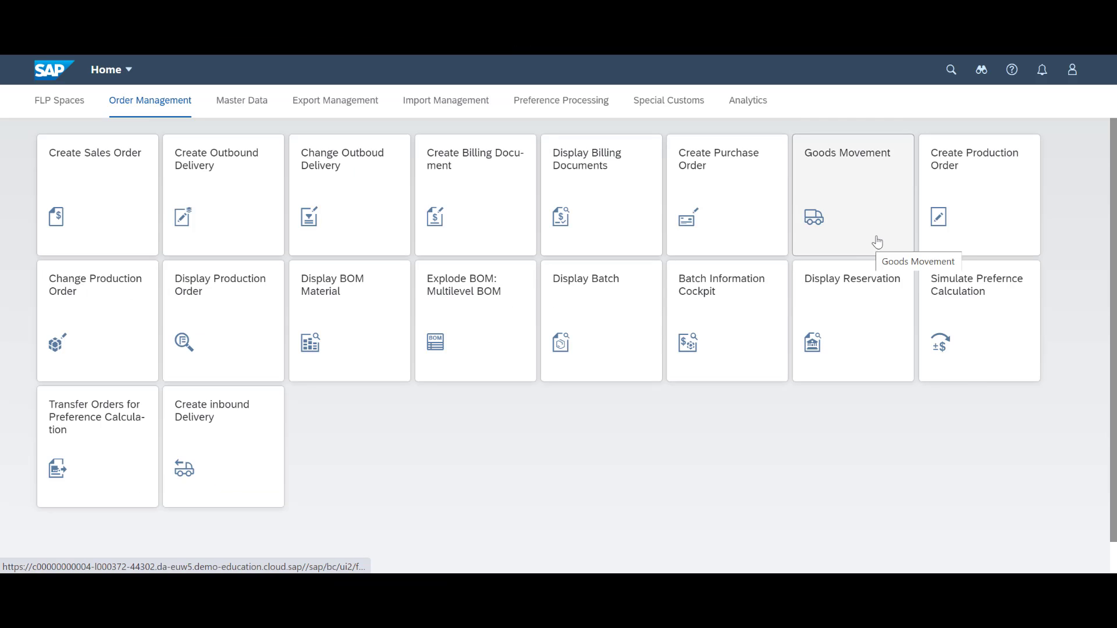
Load the production order into a goods receipt with movement type 101.
left_click(878, 242)
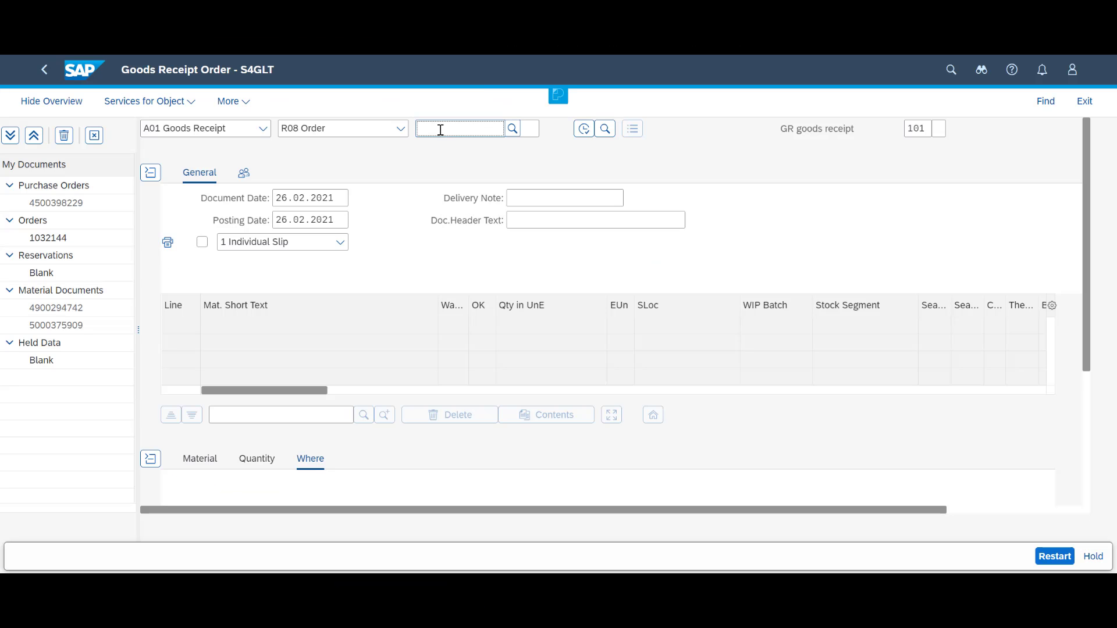
type("1032144")
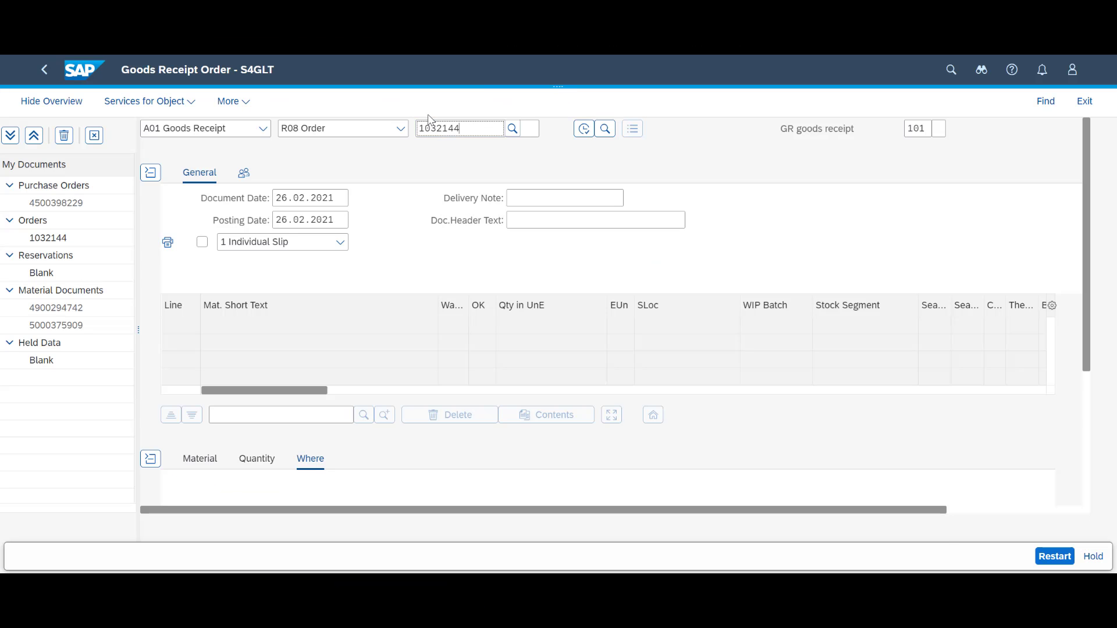
key("Return")
Set storage location 0001 for Semi-Finished 3, mark the item as OK, and check and post the goods receipt.
scroll(330, 346, "down", 5)
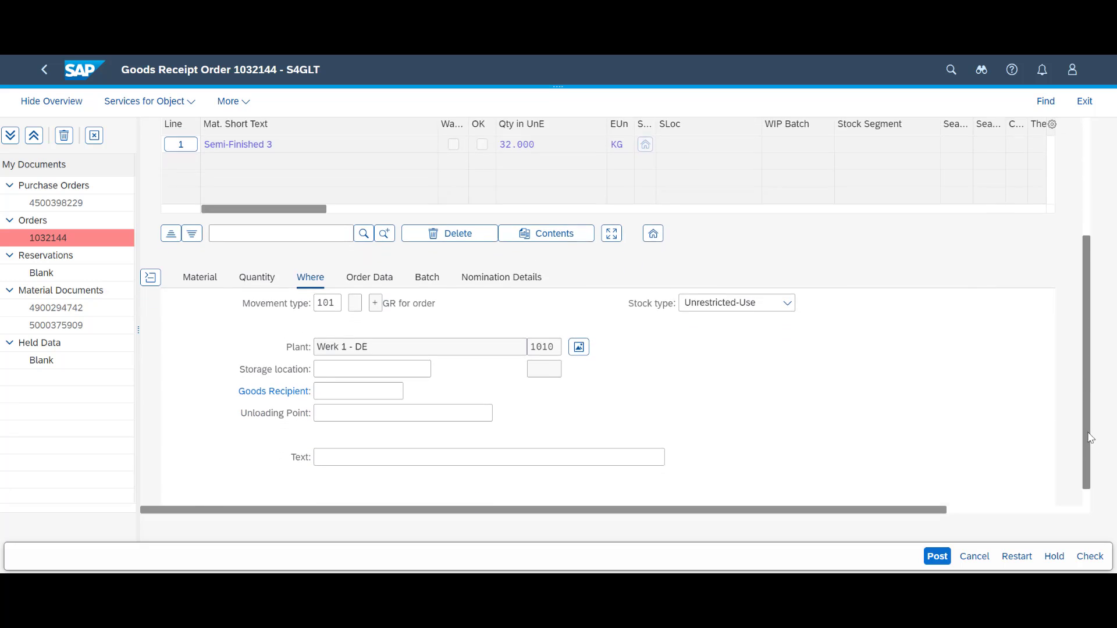
left_click(330, 346)
type("0001")
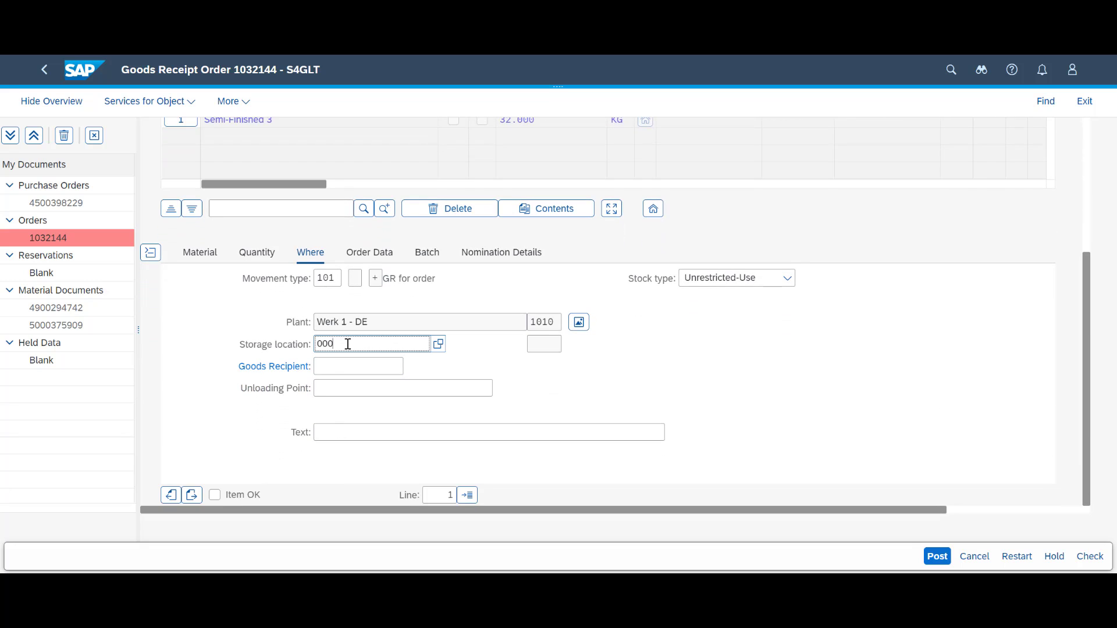
key("Tab")
left_click(215, 495)
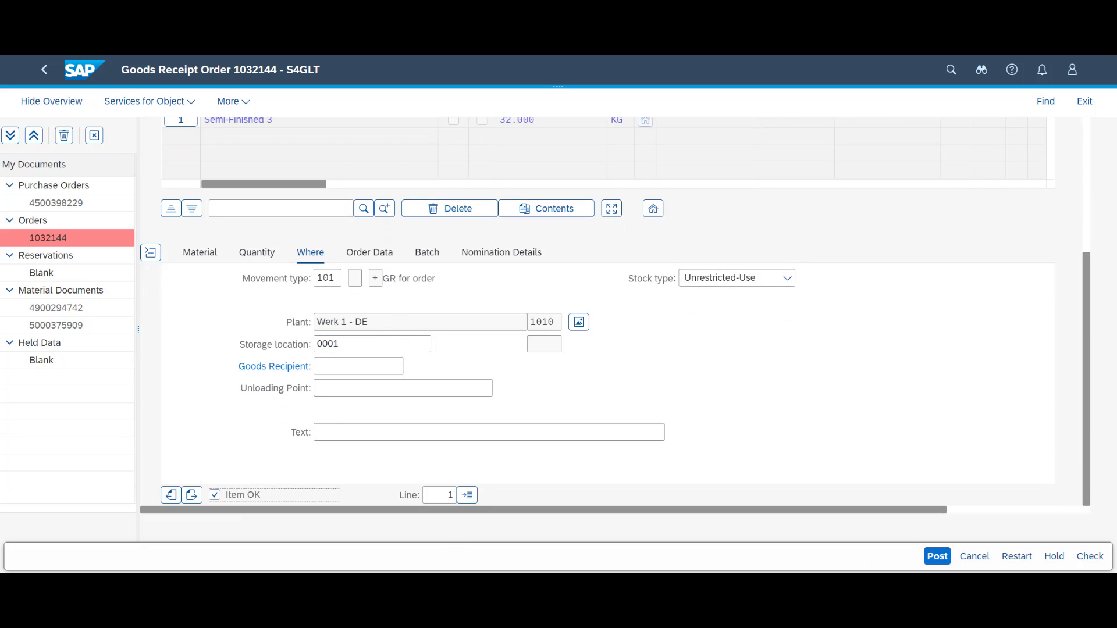
left_click(1091, 559)
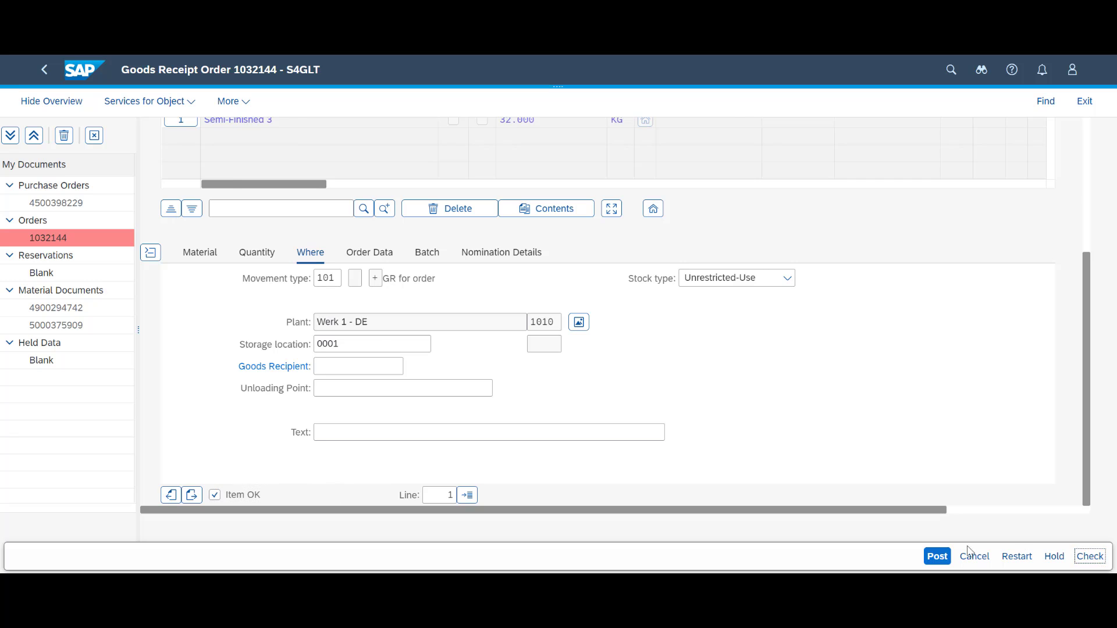
left_click(937, 558)
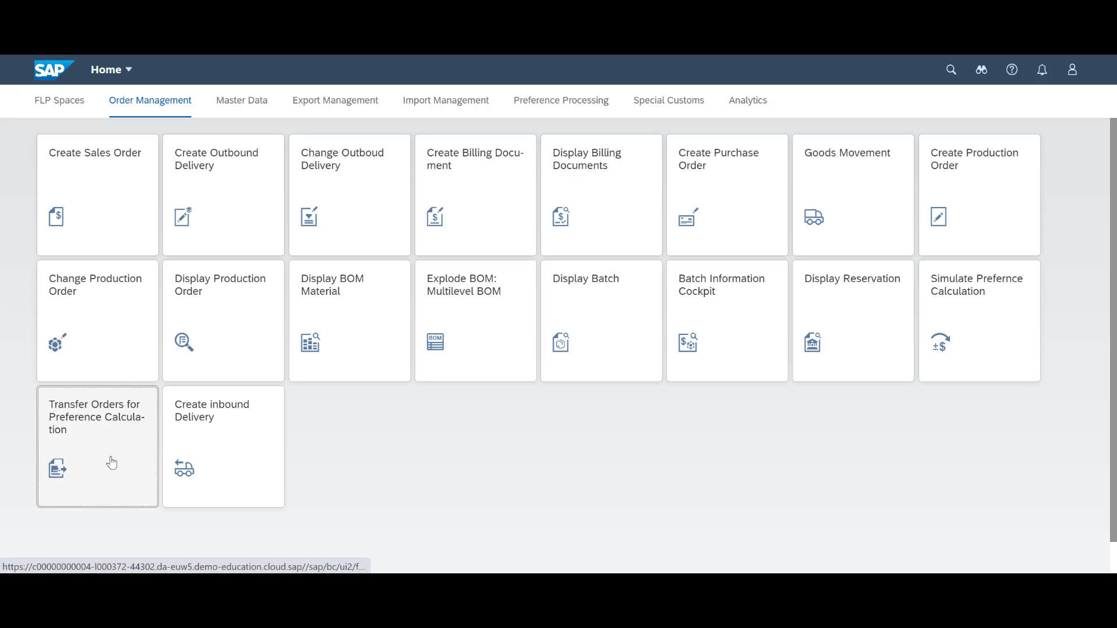
Transfer the production order for preference calculation and expand the log entries of the transfer.
left_click(110, 459)
type("1032144")
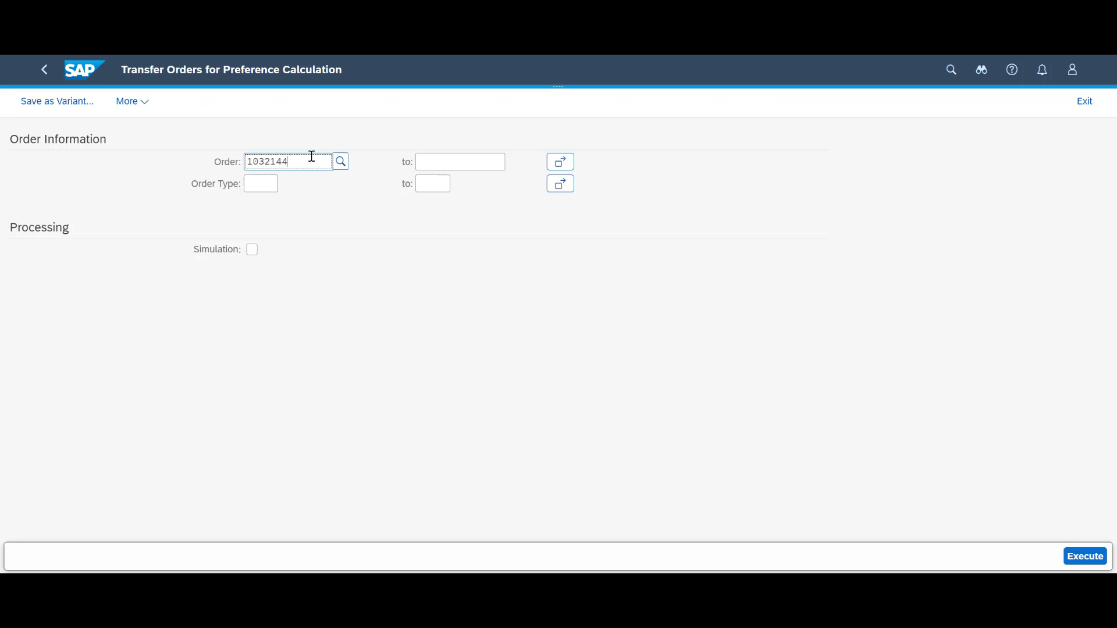
key("Tab")
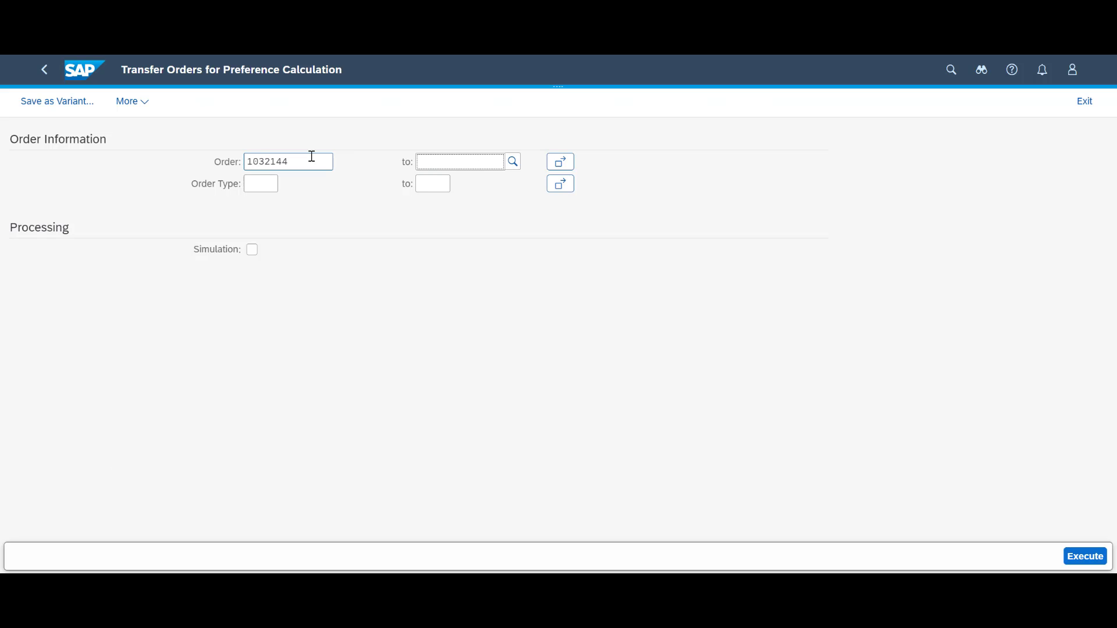
left_click(1093, 557)
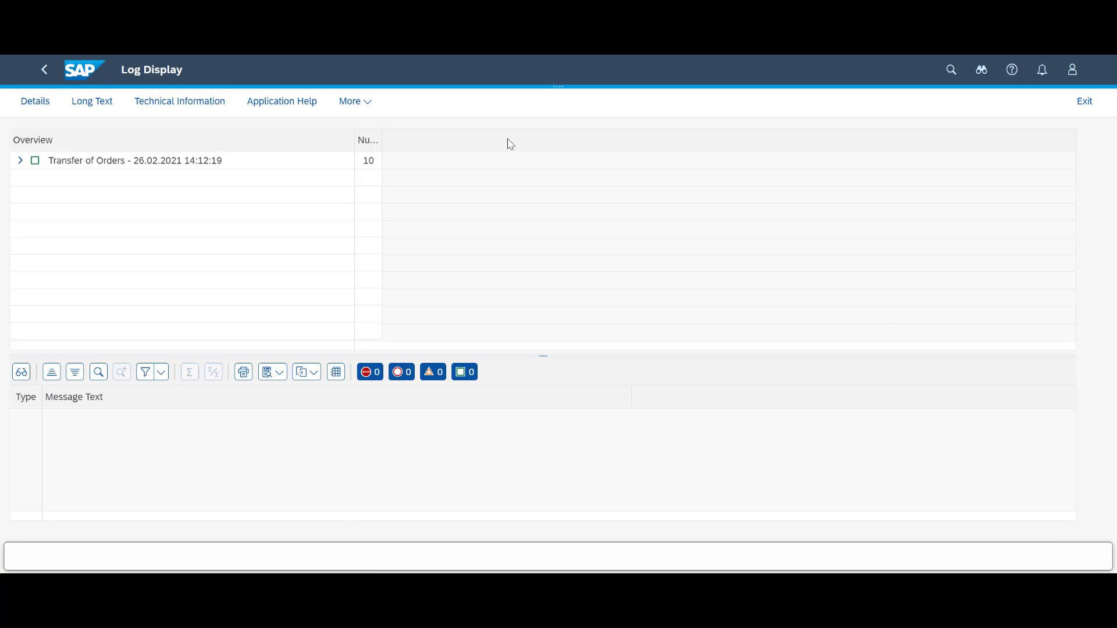
left_click(21, 161)
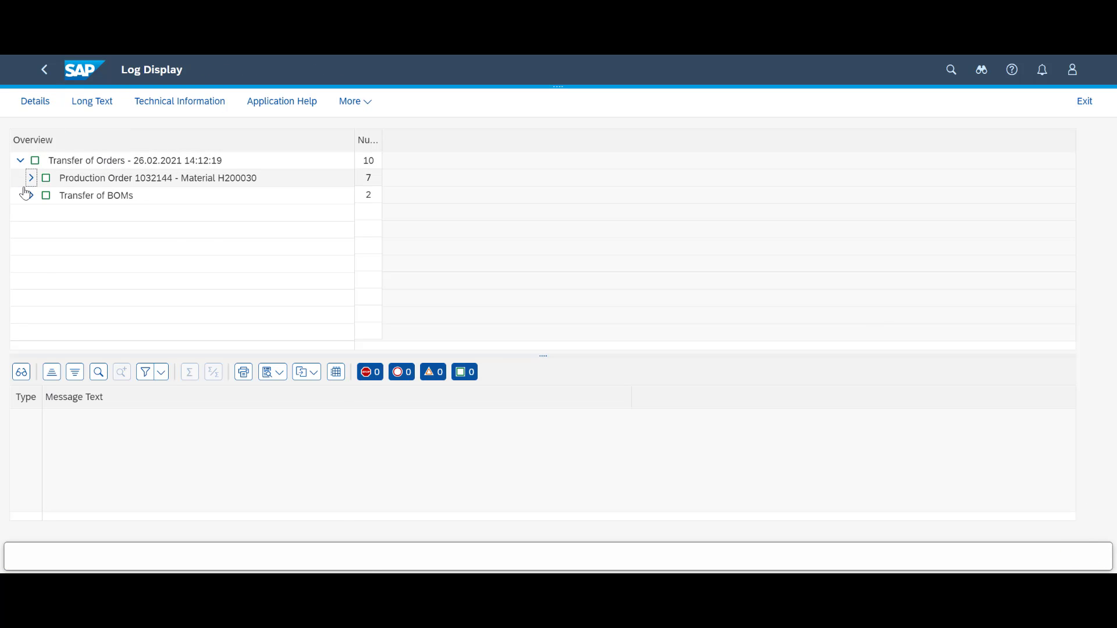
left_click(31, 178)
left_click(31, 284)
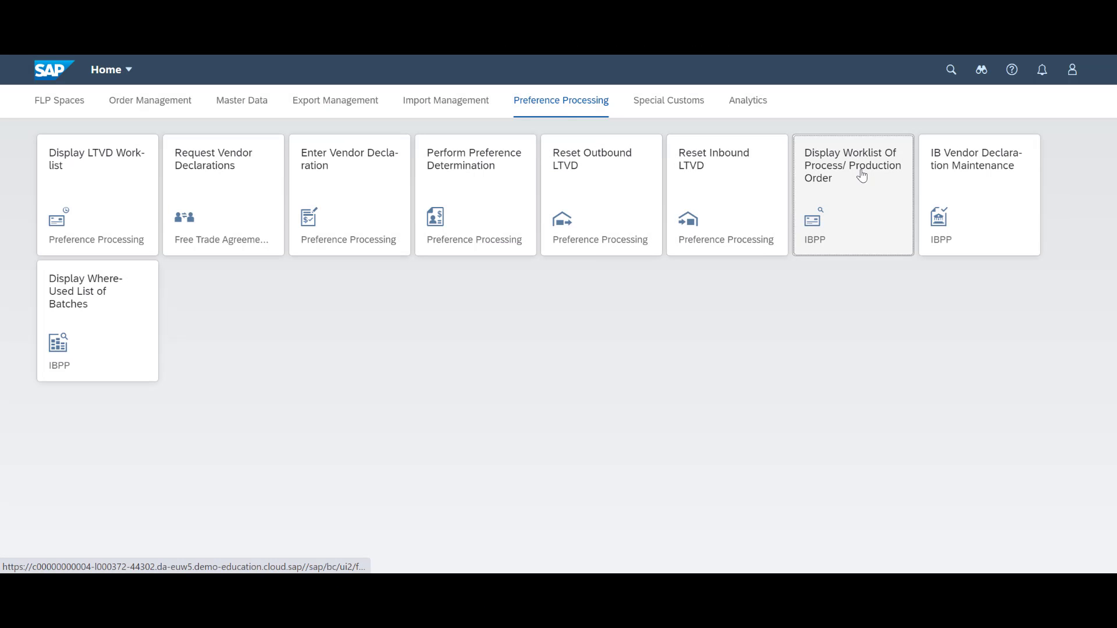
List the transferred production order in the worklist of process and production orders.
left_click(864, 176)
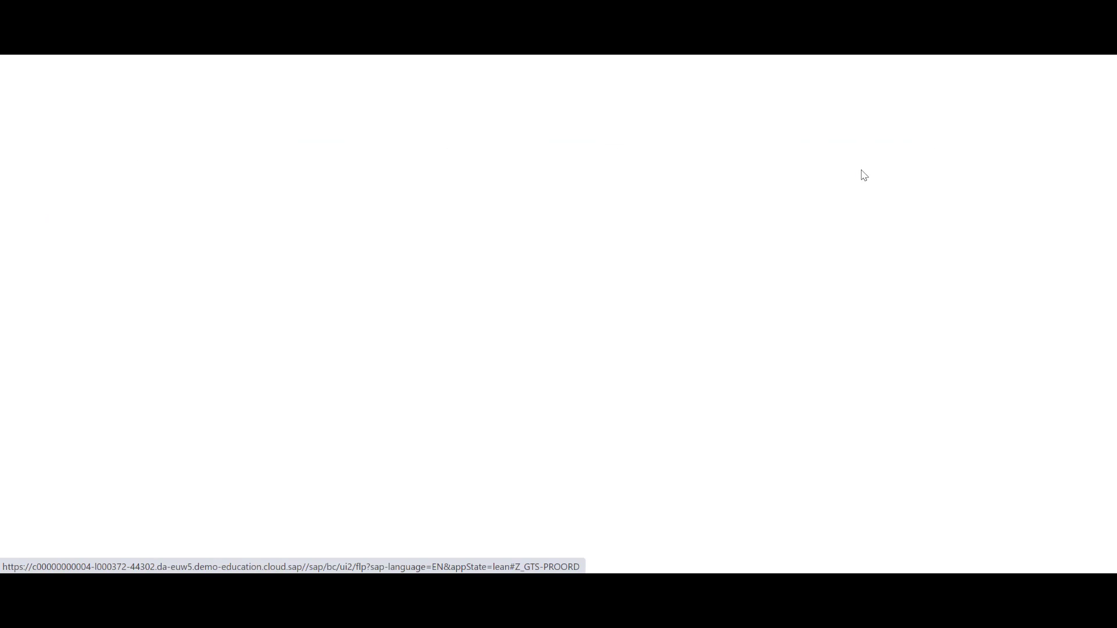
type("1032144")
key("Tab")
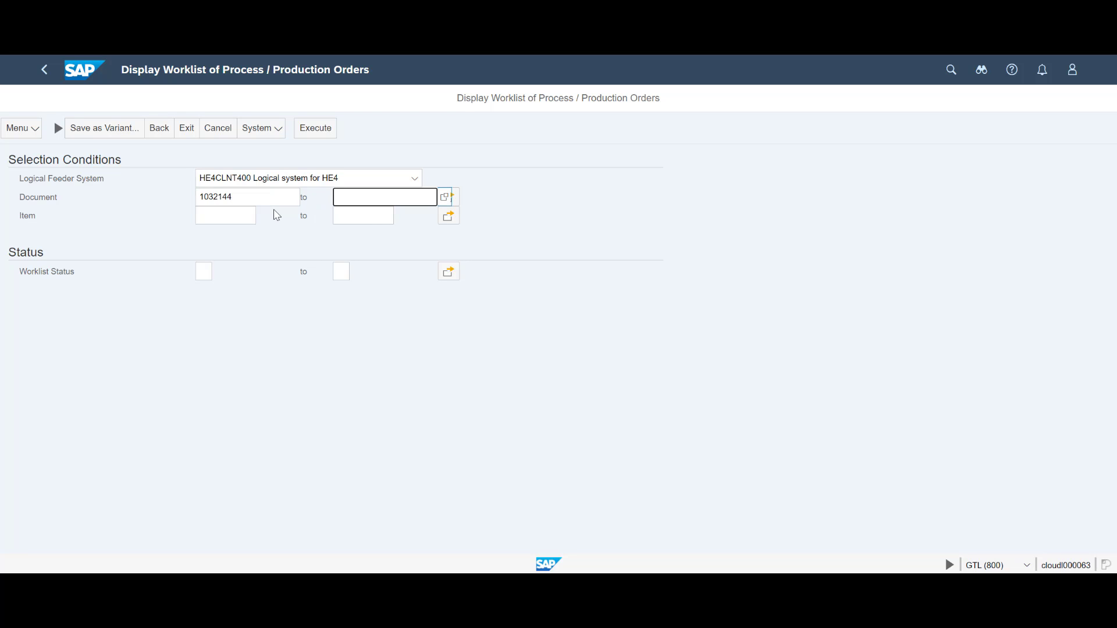
left_click(320, 129)
Select the order's worklist item, examine its bill of product and return to the worklist.
left_click(20, 206)
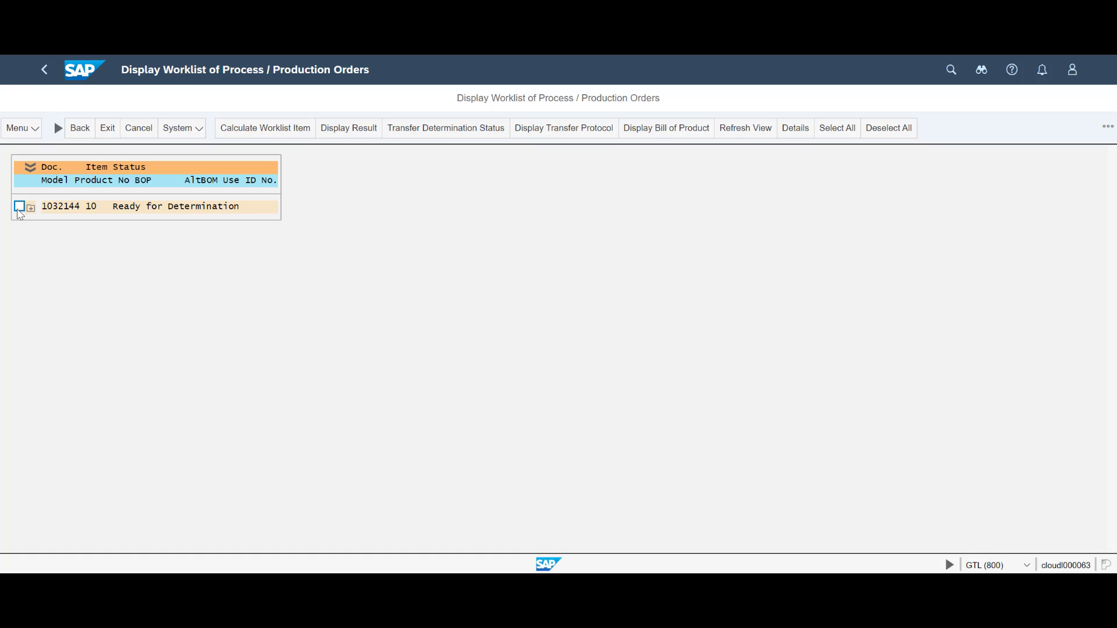
left_click(677, 129)
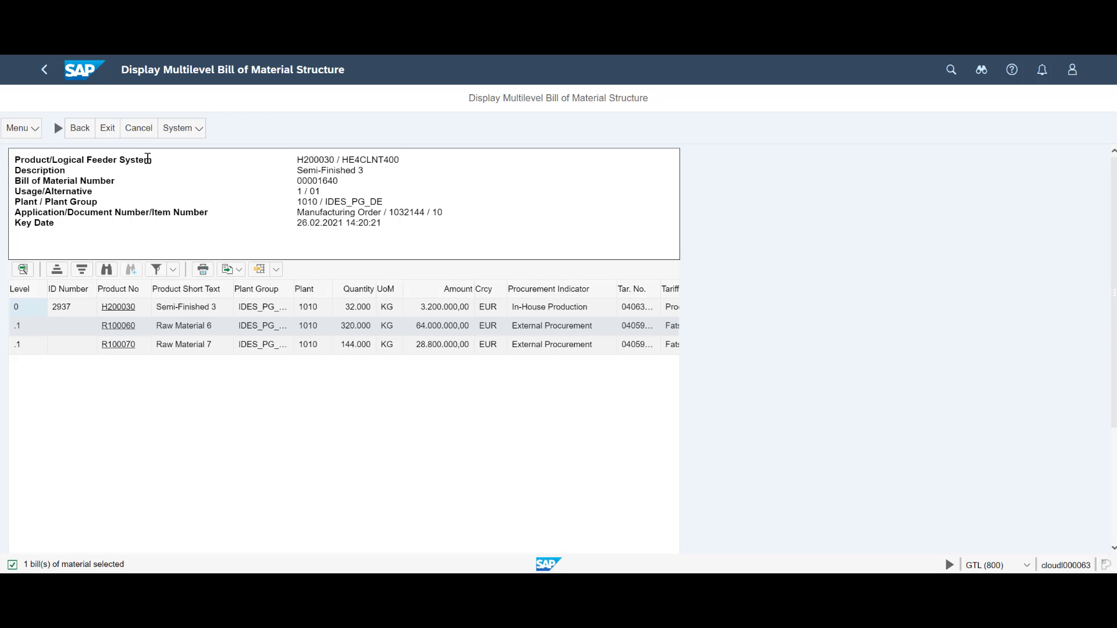
left_click(79, 128)
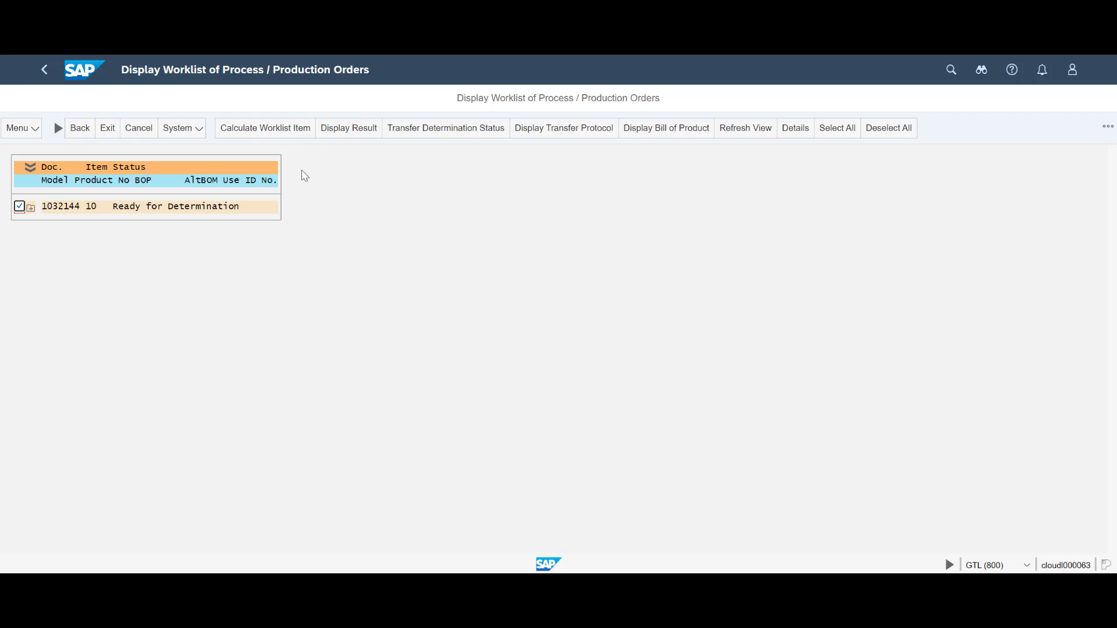
Run the preference determination for the selected worklist item with simulation turned off, and leave the result log.
left_click(274, 128)
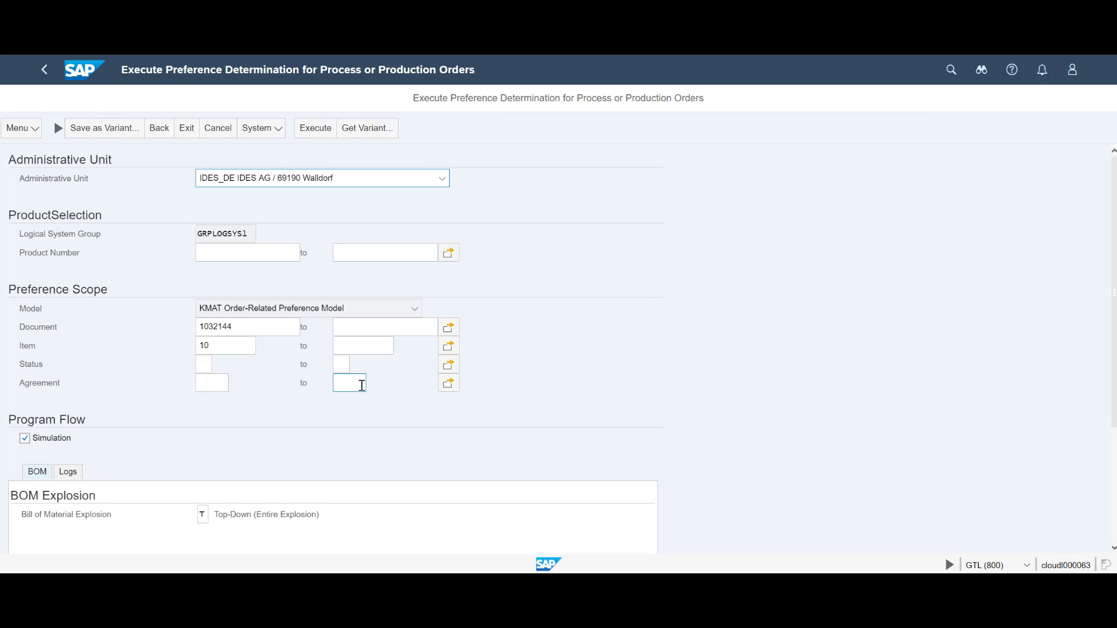
left_click(25, 438)
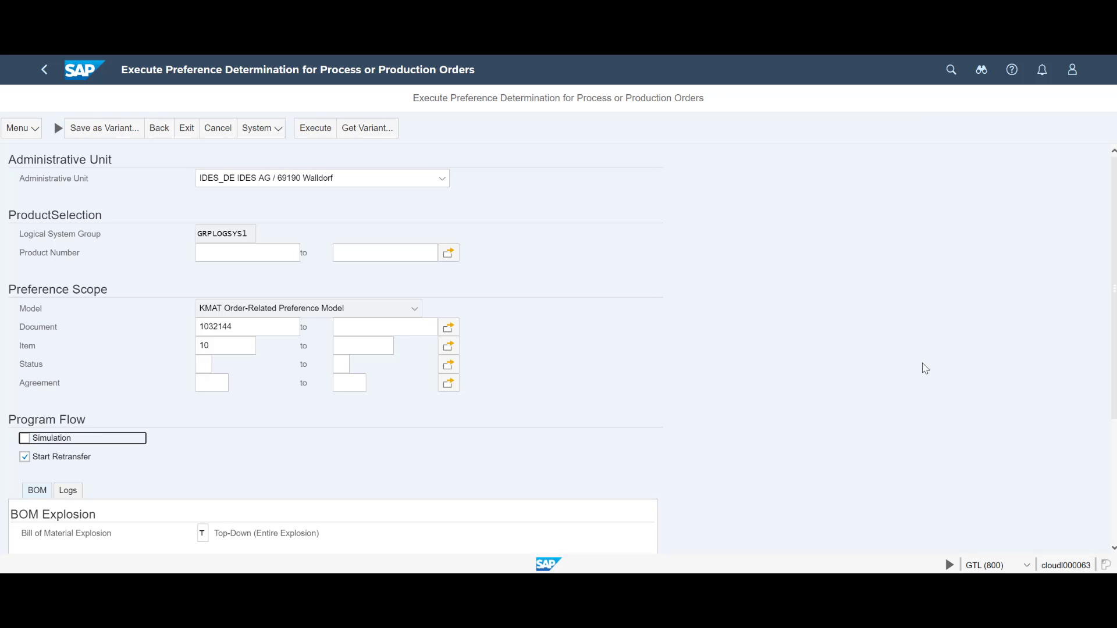
left_click(313, 131)
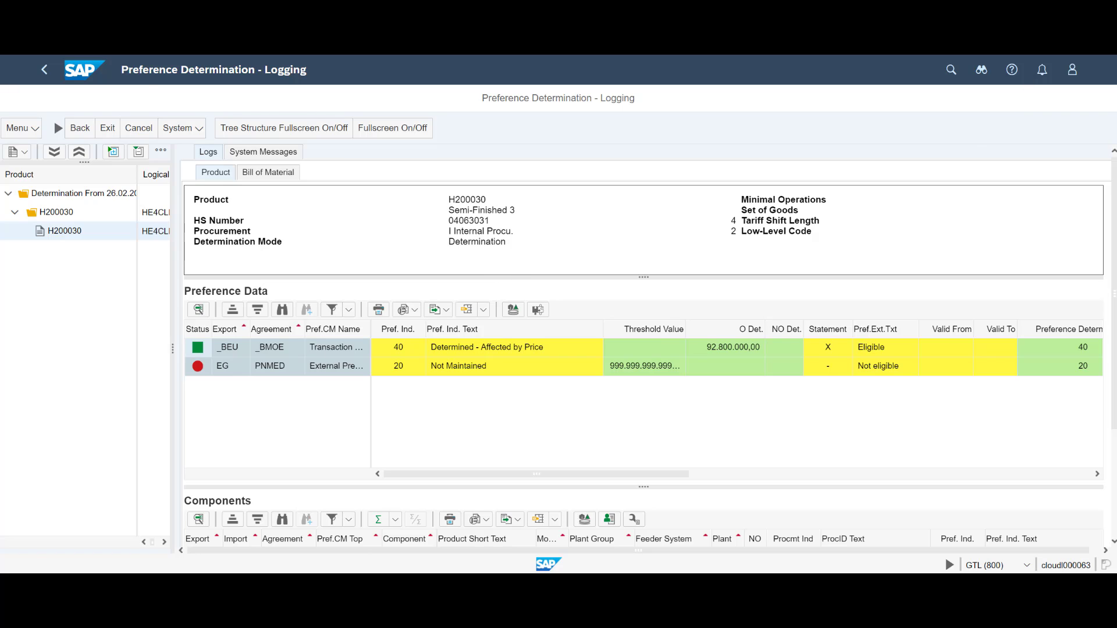
left_click(81, 130)
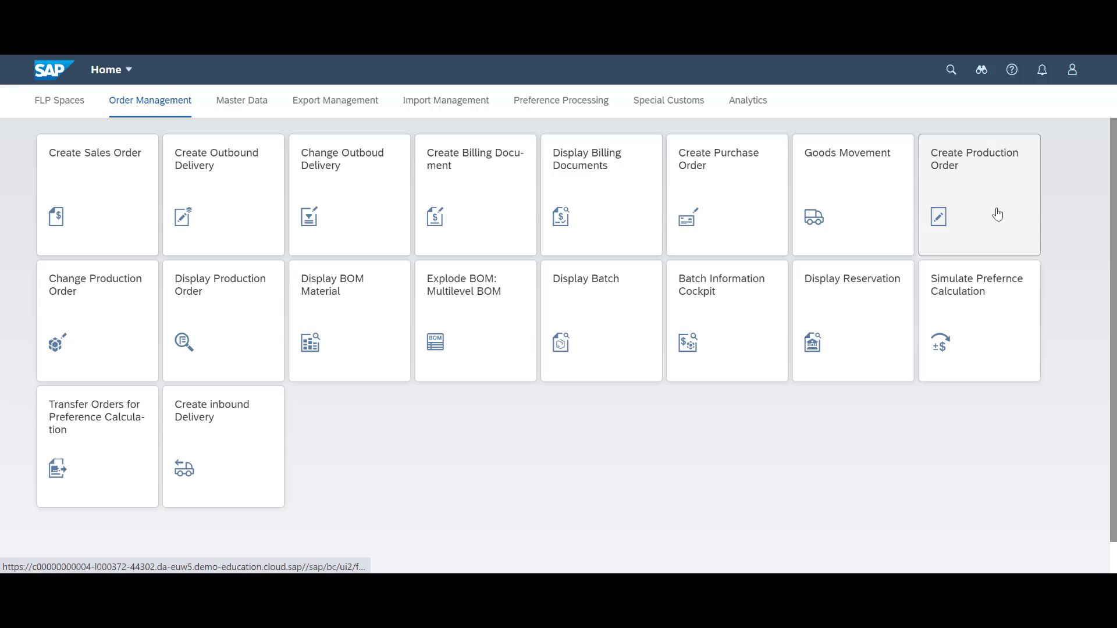
Start a new ZP01 production order for material H200020 in plant 1010.
left_click(995, 211)
type("H200020")
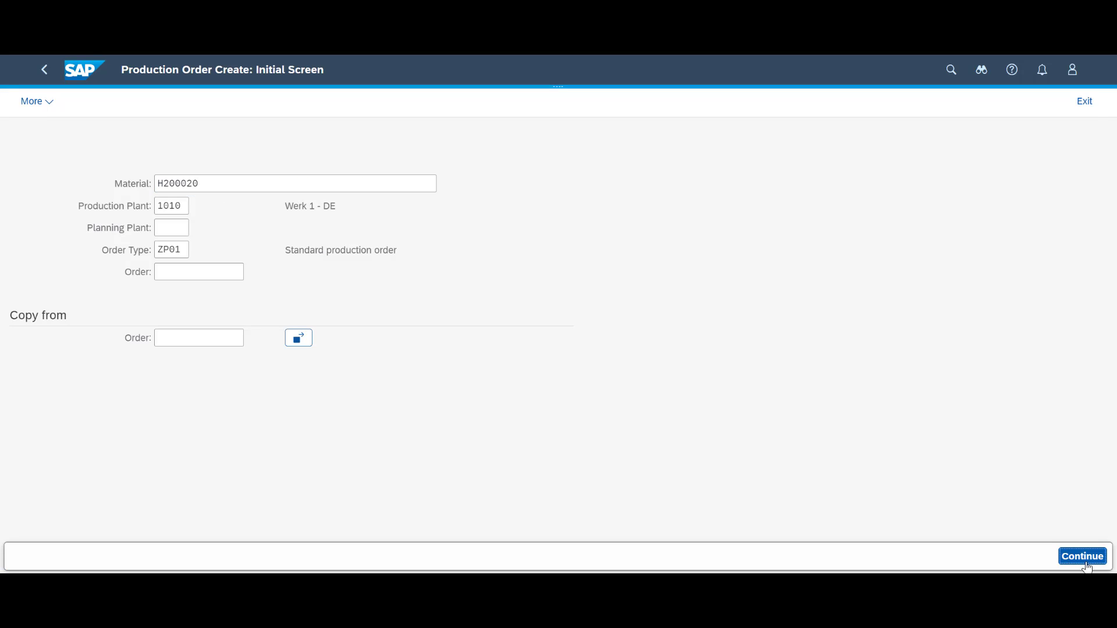
left_click(1084, 562)
Set the order's total quantity to 31000 KG and both its basic end and start dates to 26.02.2021.
type("31000")
left_click(169, 385)
type("26.02.")
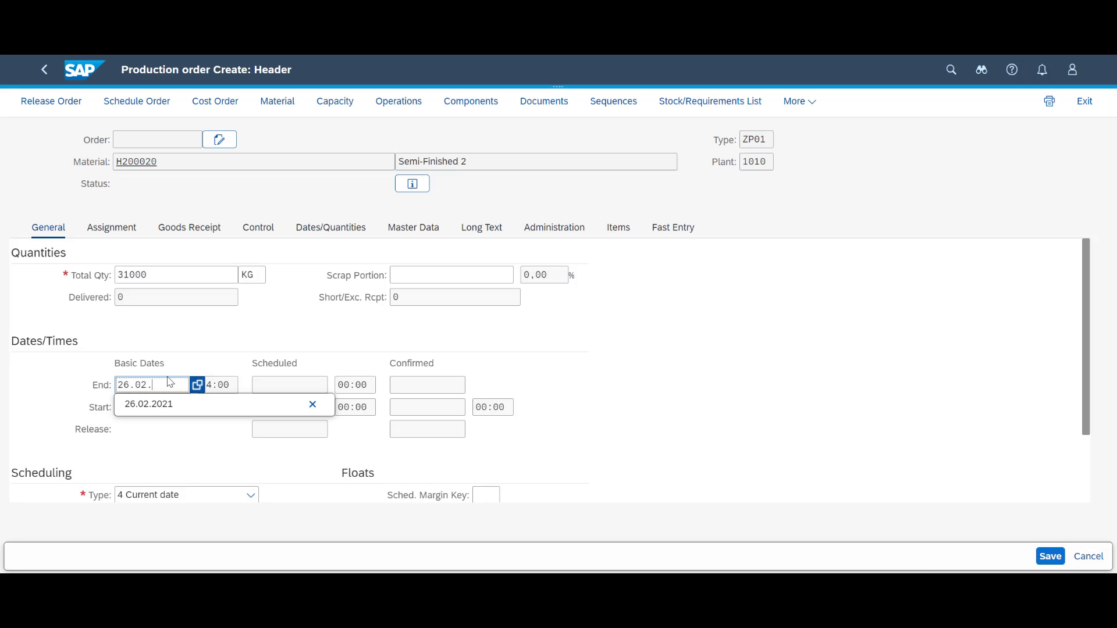
type("2021")
scroll(169, 381, "down", 1)
left_click(163, 377)
type("26.02")
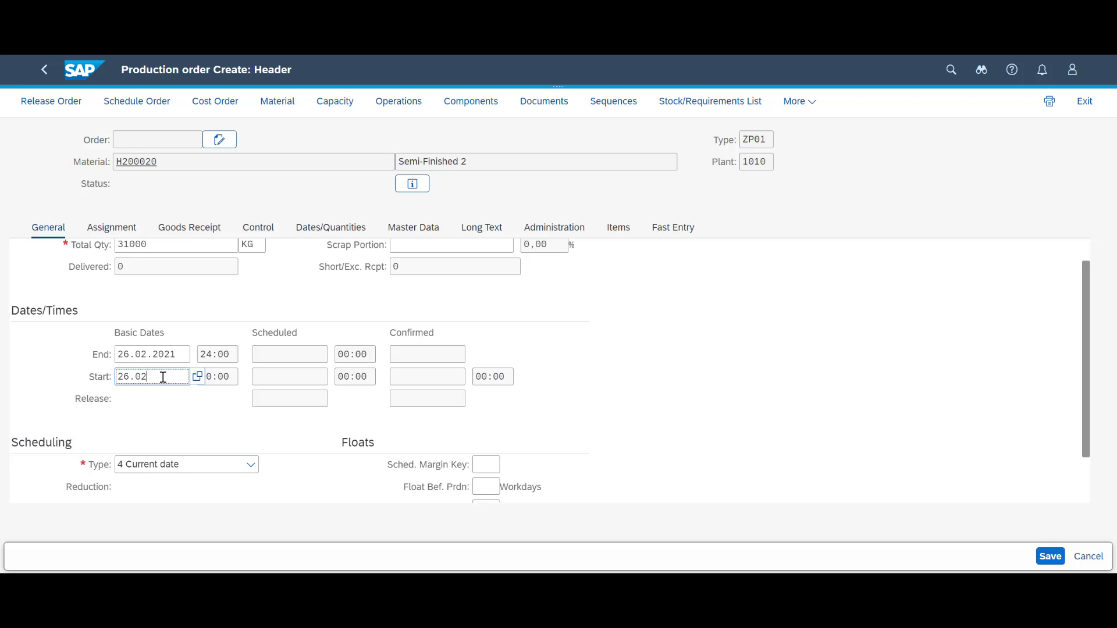
type(".2021")
key("Return")
left_click(774, 262)
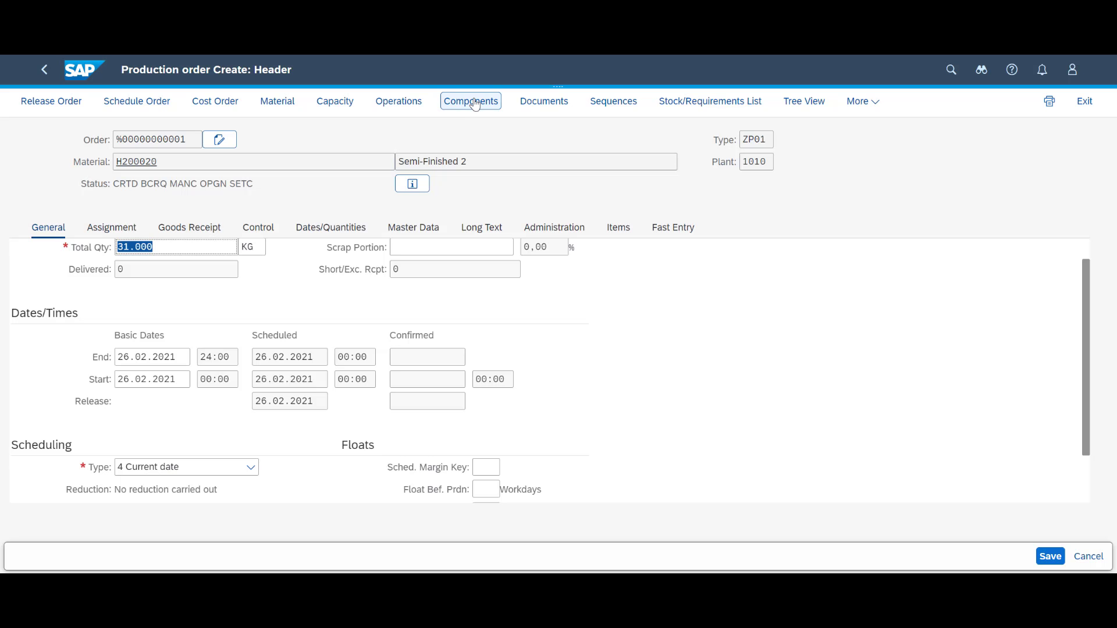
Check the order's component overview and enter the profit center in its header assignments.
left_click(475, 103)
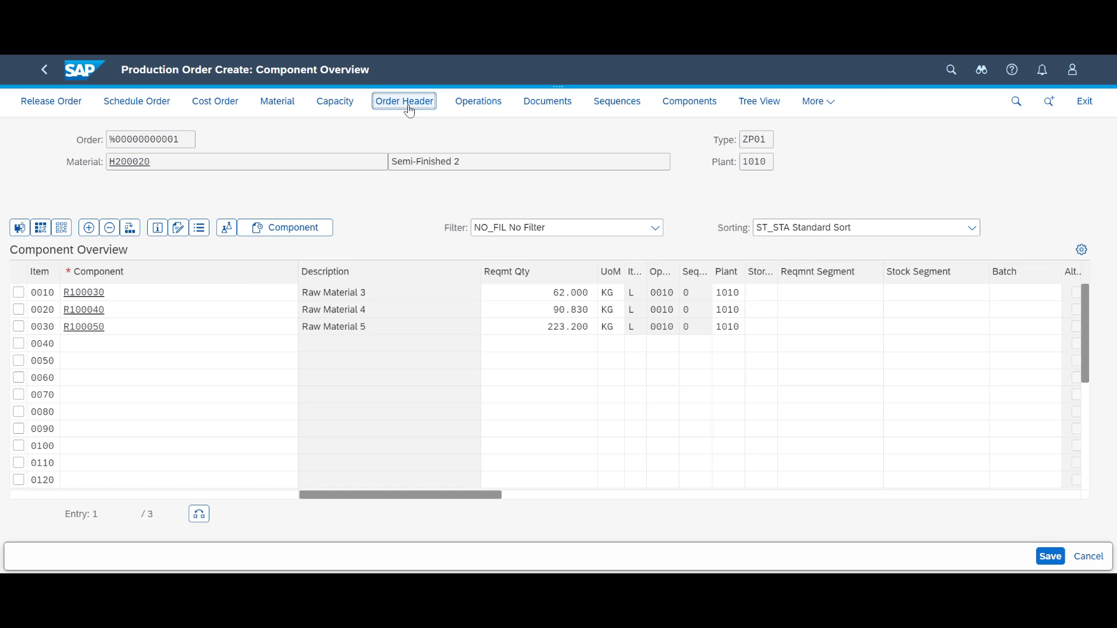
left_click(407, 103)
left_click(111, 227)
scroll(228, 397, "down", 3)
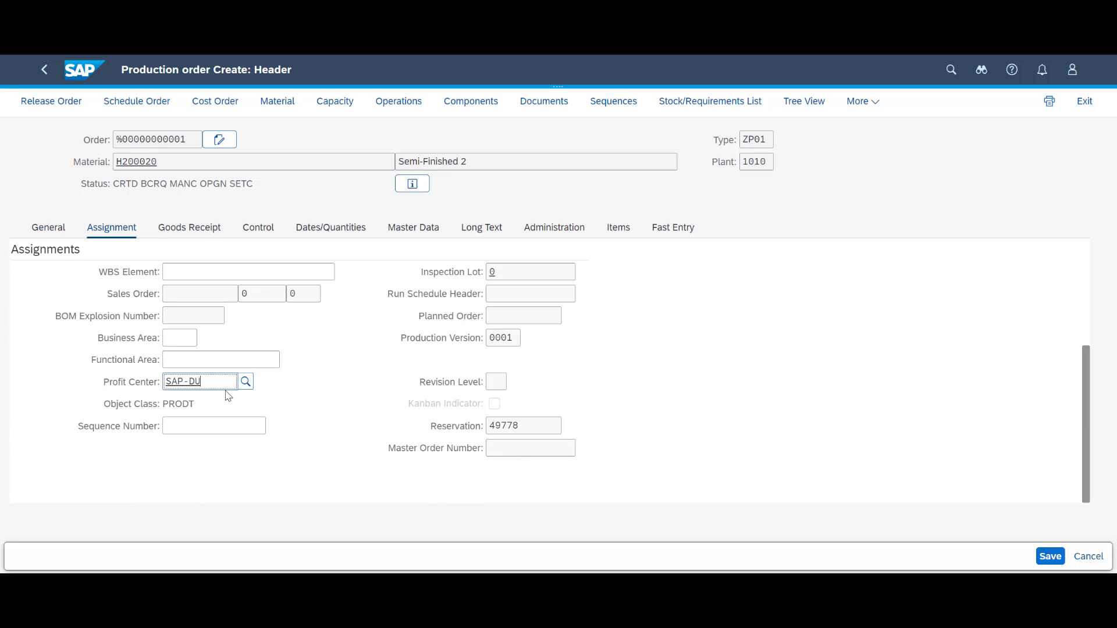
scroll(229, 397, "up", 3)
Create a goods receipt batch for Semi-Finished 2 and save the production order.
left_click(203, 228)
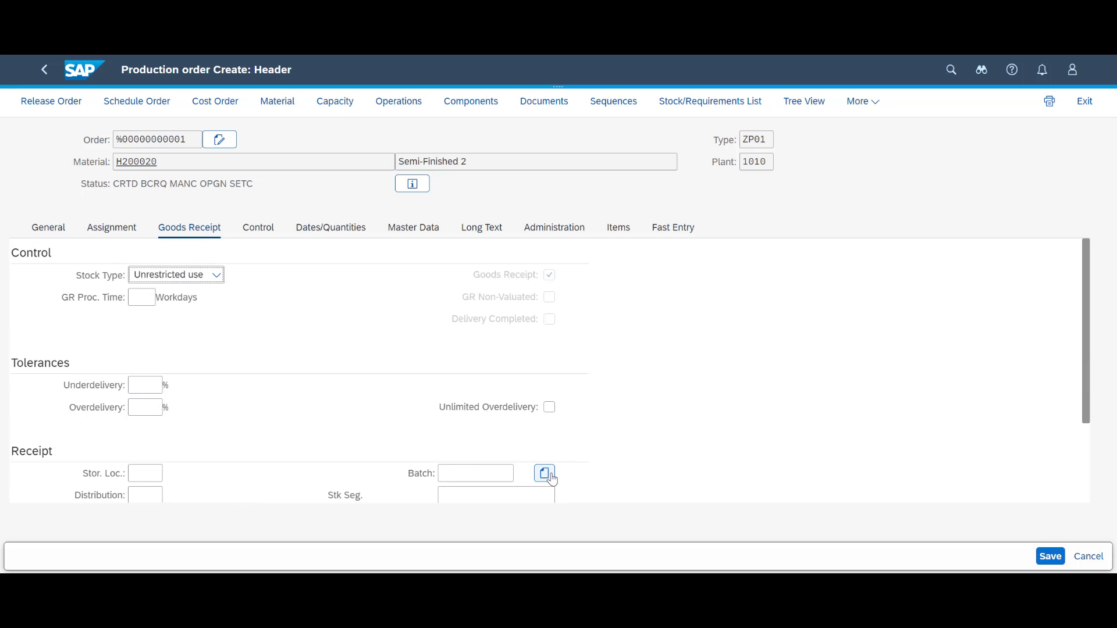
left_click(545, 474)
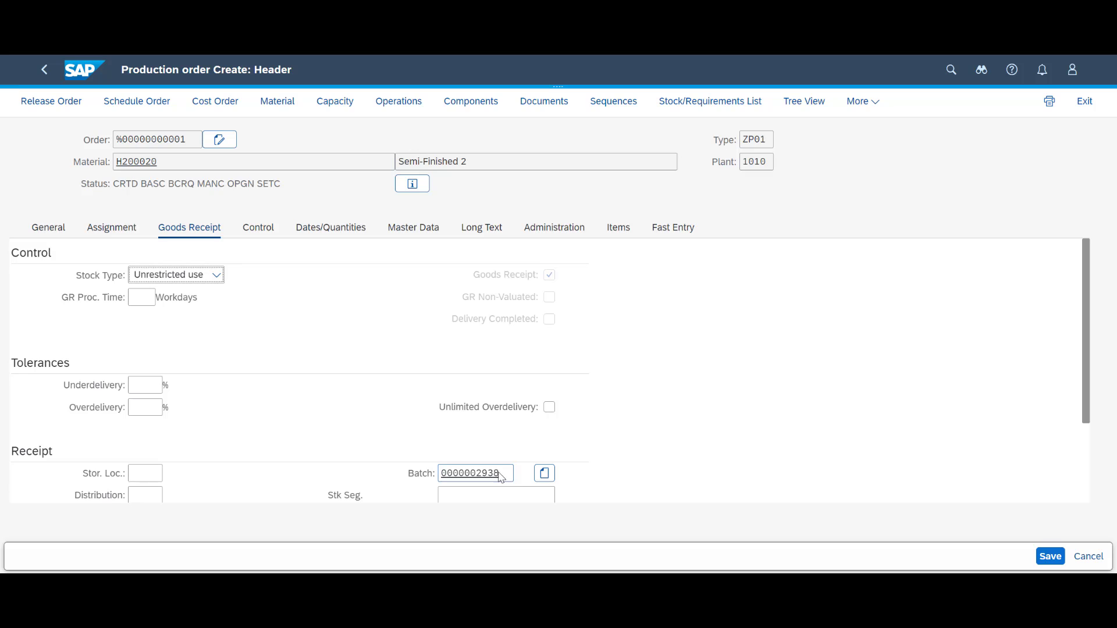
key("ctrl+s")
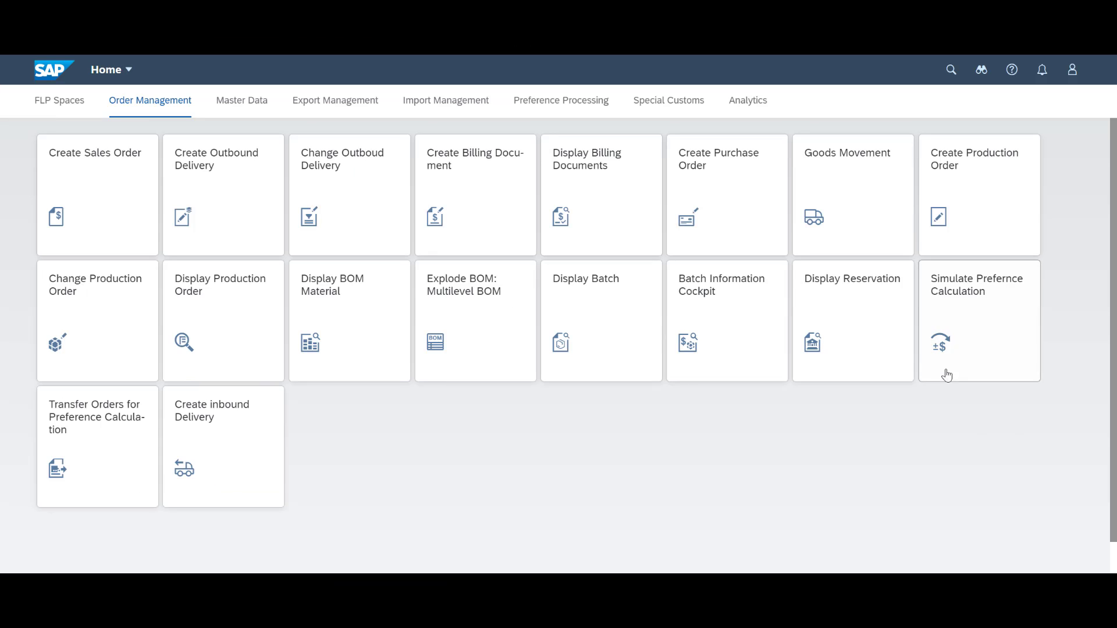
Simulate the preference calculation for the new H200020 production order.
left_click(980, 375)
type("1")
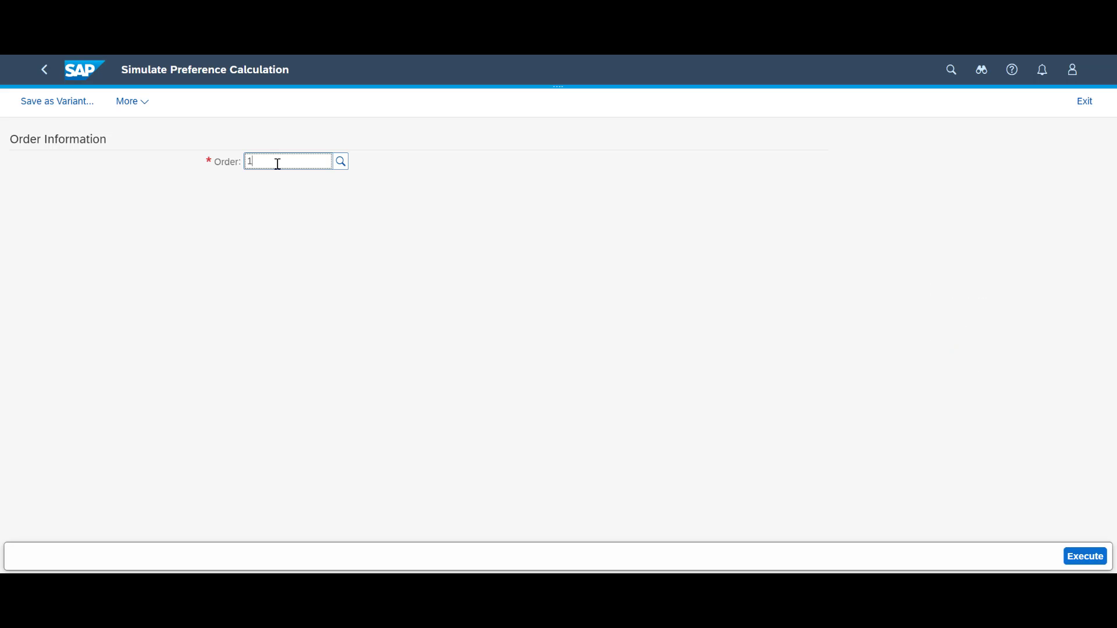
type("032146")
key("F8")
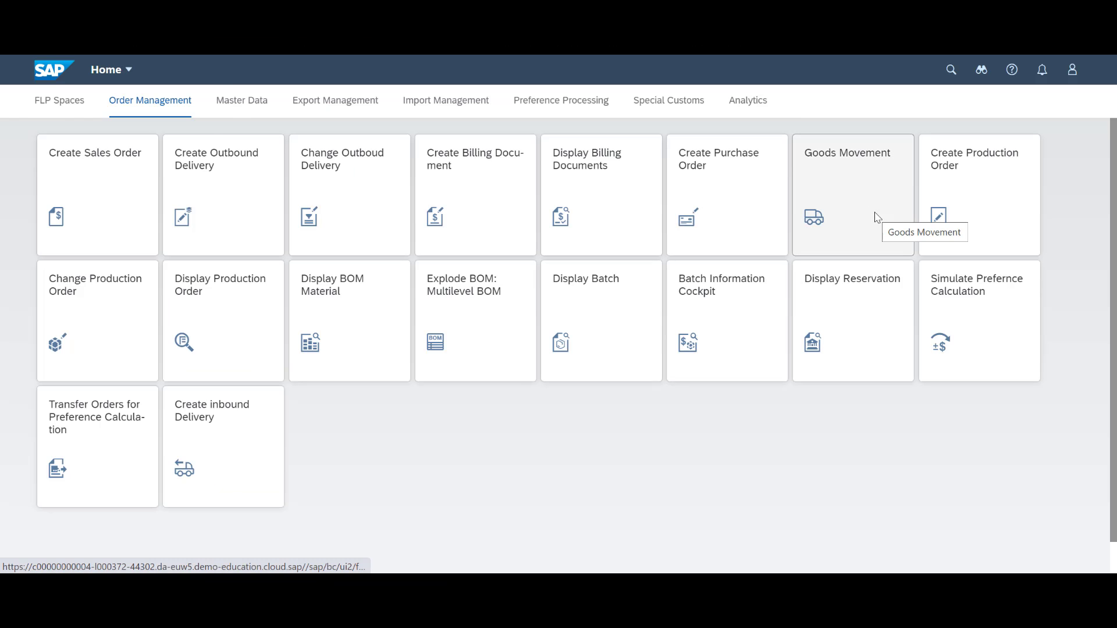
Load the new H200020 production order into a goods issue with movement type 261.
left_click(873, 213)
type("1032146")
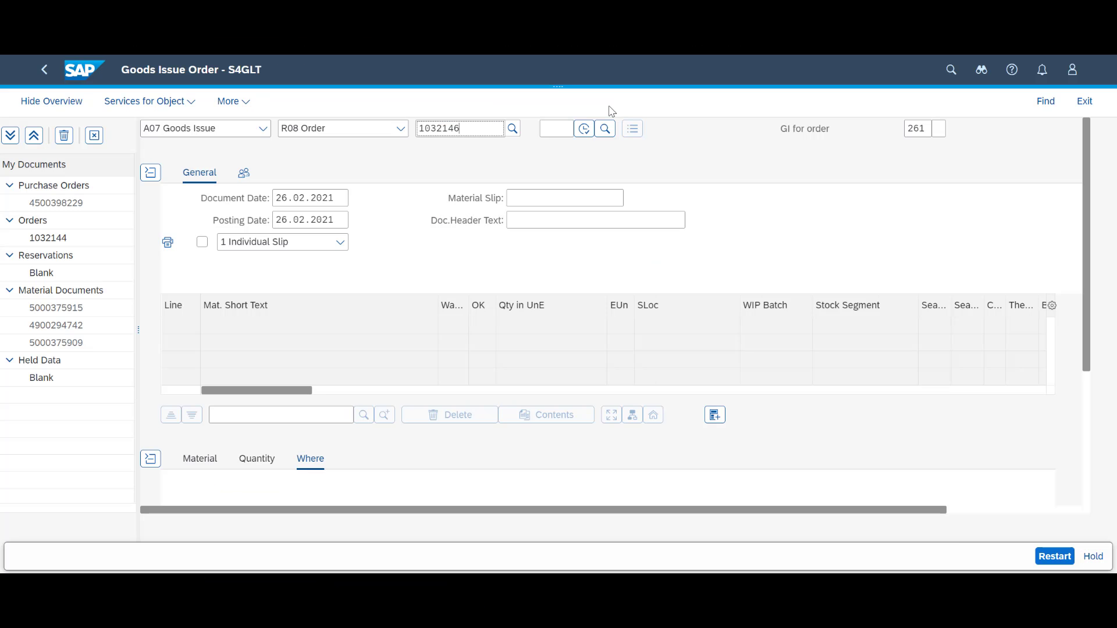
key("Return")
scroll(407, 326, "down", 5)
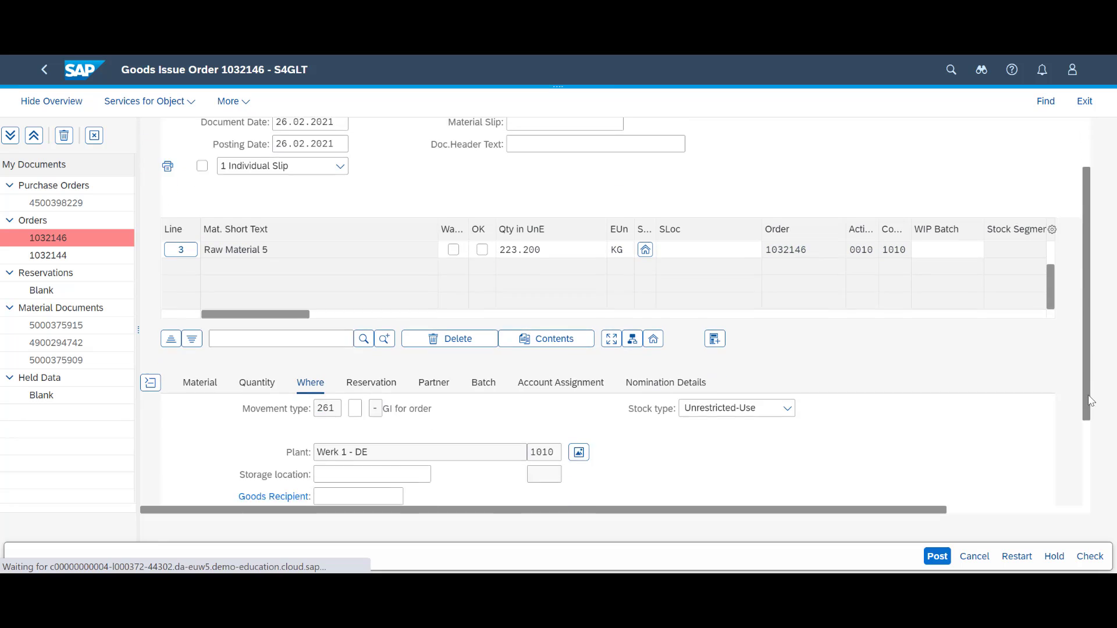
Set storage location 0001 for the raw material items of the goods issue and mark them as OK.
left_click(373, 344)
type("0001")
key("Return")
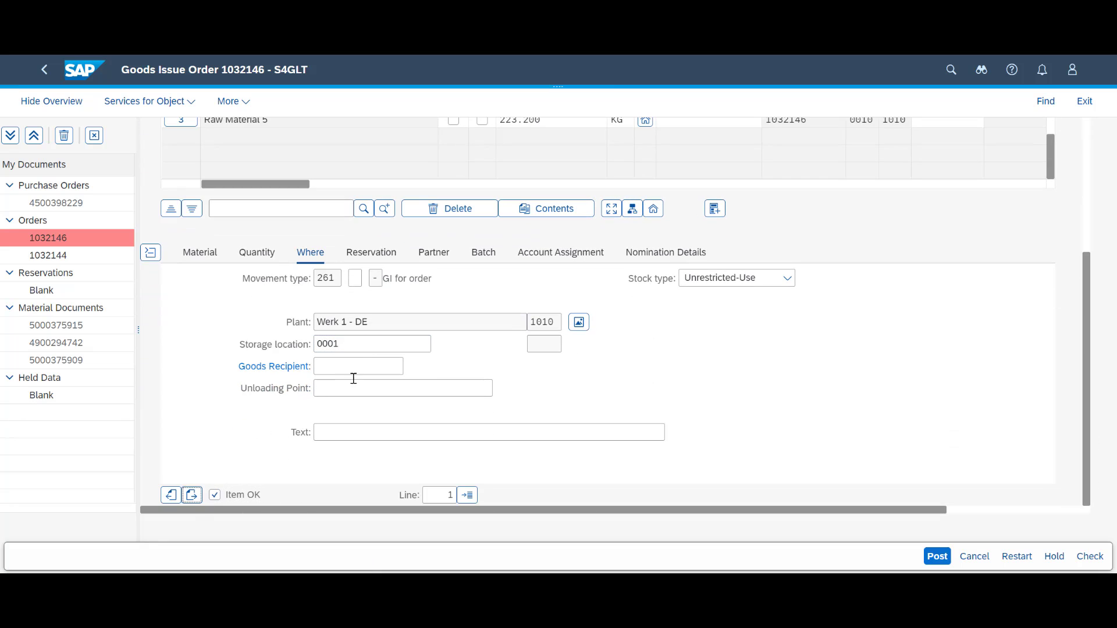
left_click(214, 495)
left_click(192, 494)
left_click(357, 344)
type("000")
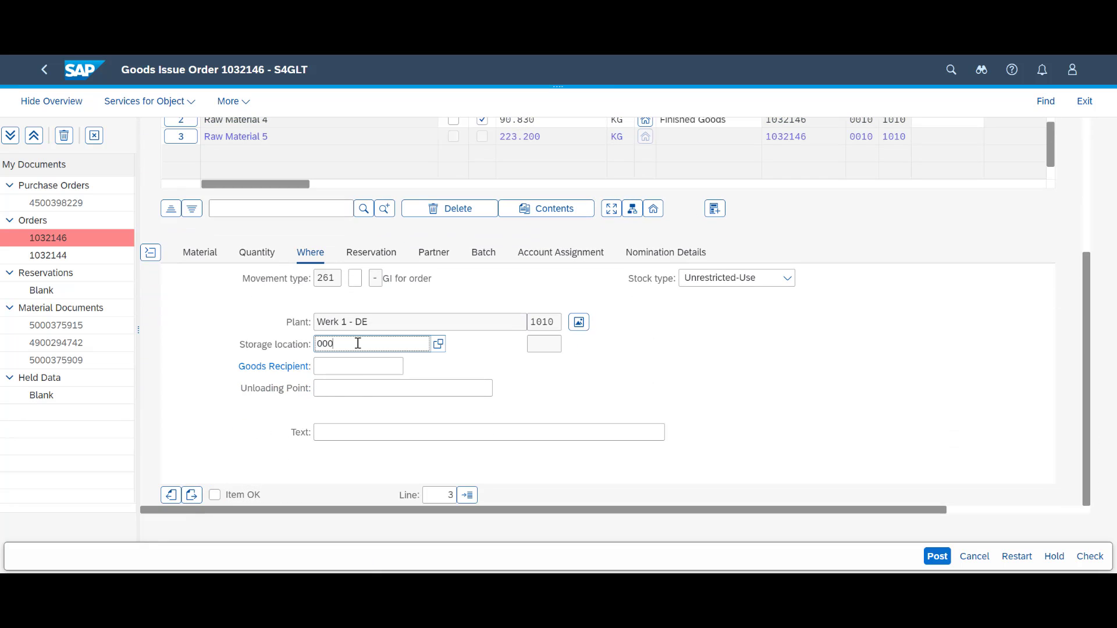
type("1")
left_click(215, 494)
left_click(483, 251)
left_click(373, 278)
left_click(392, 279)
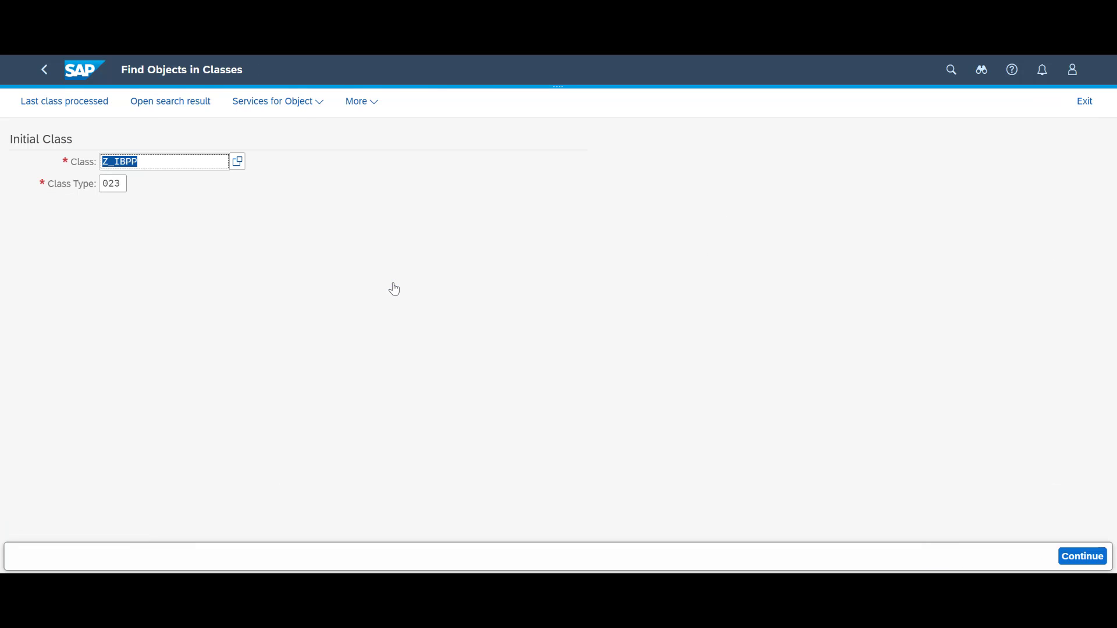
left_click(44, 69)
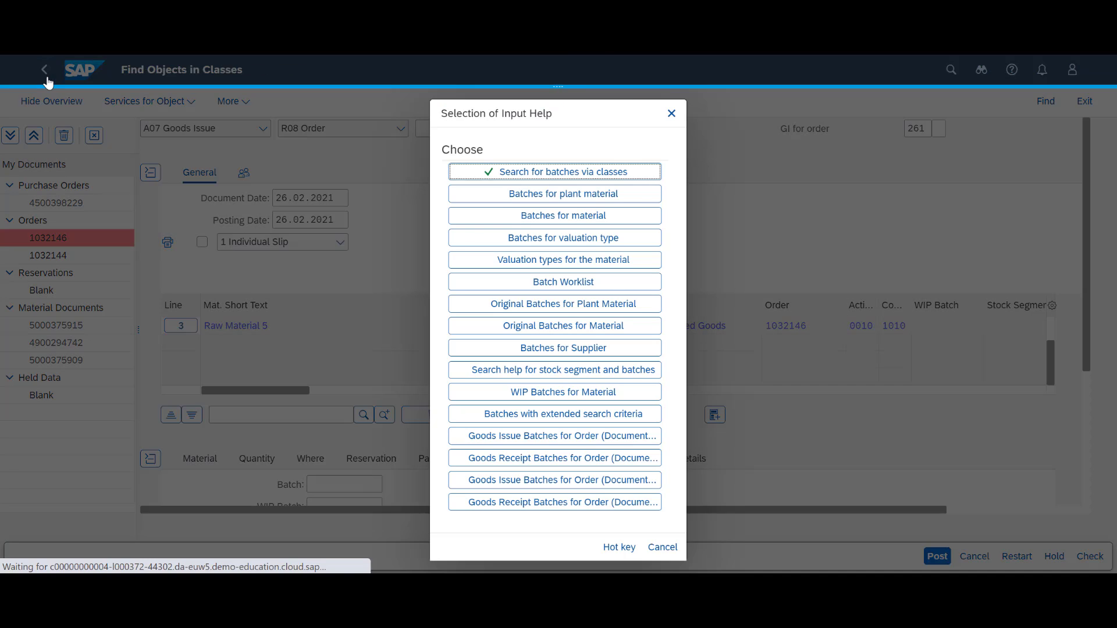
left_click(606, 194)
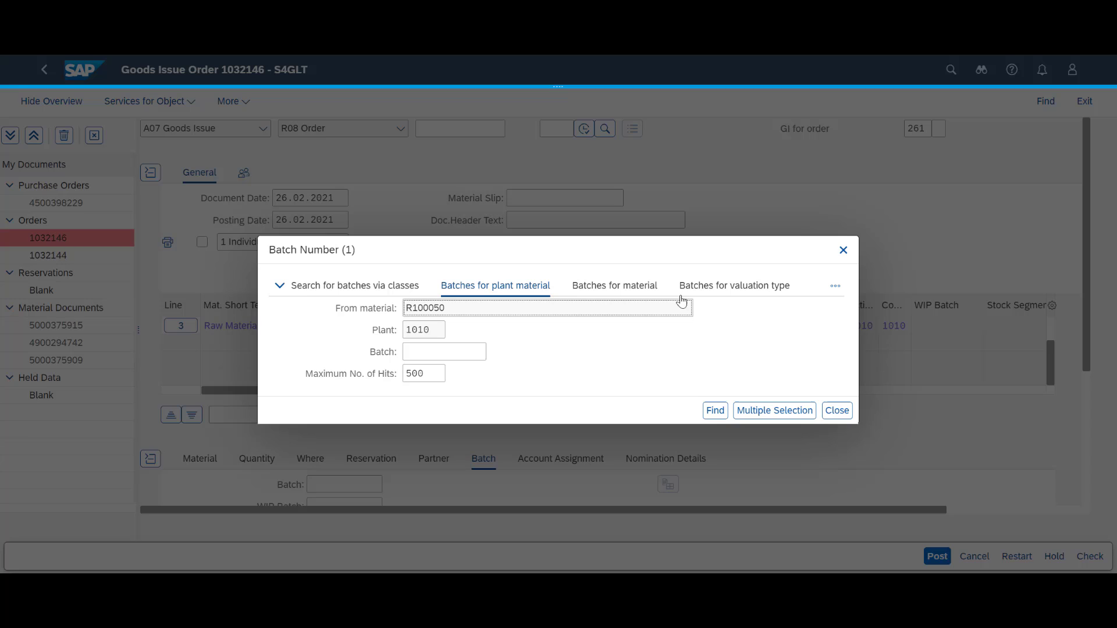
left_click(715, 411)
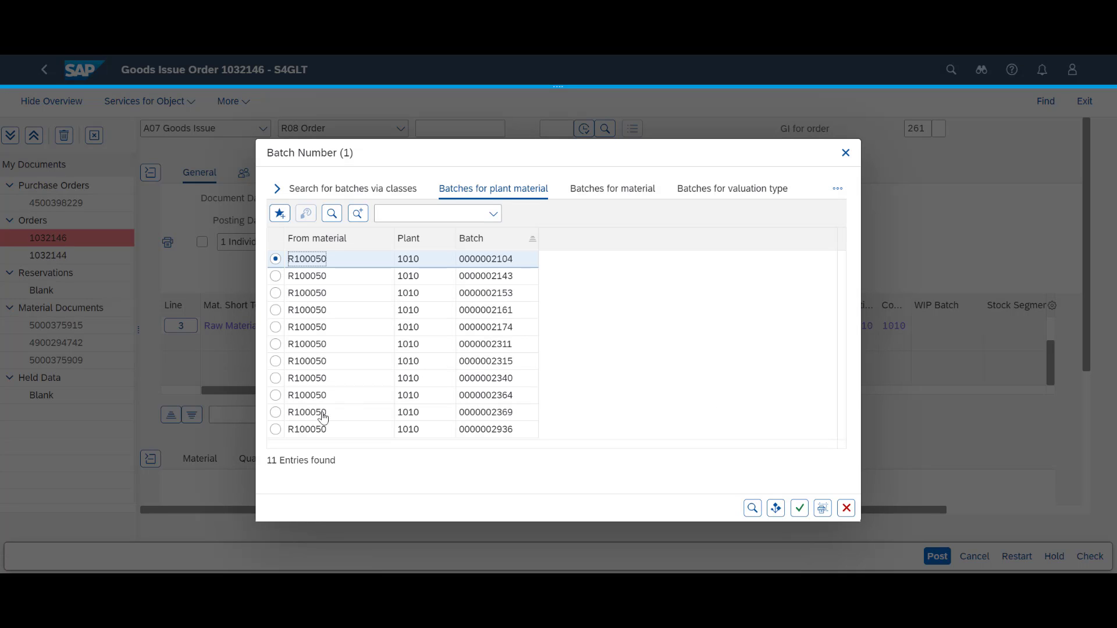
left_click(276, 429)
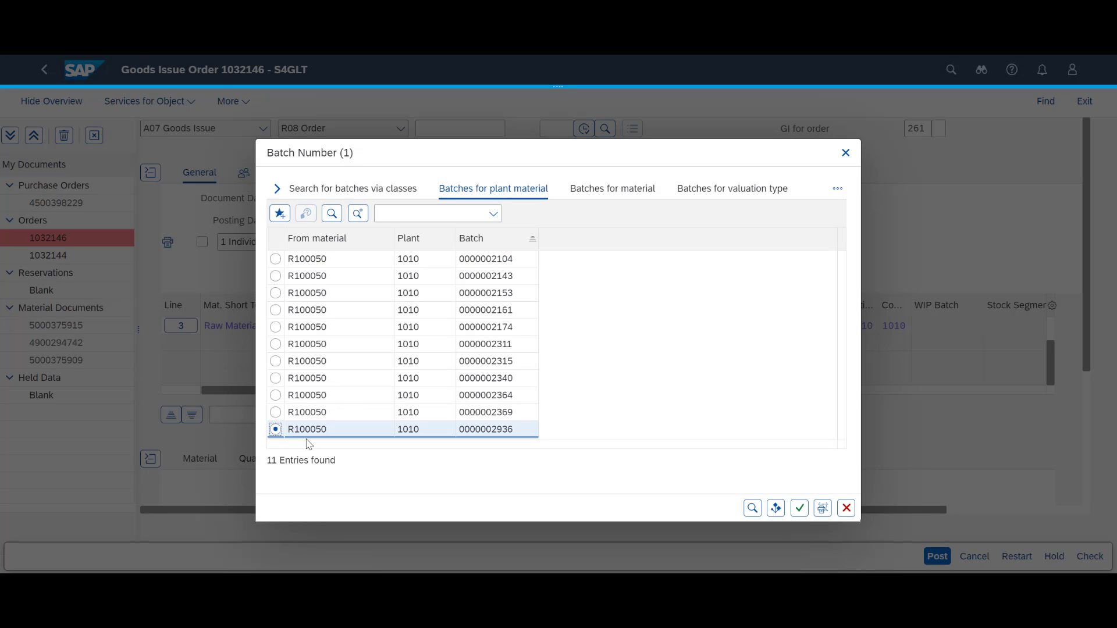
left_click(799, 508)
left_click(1090, 557)
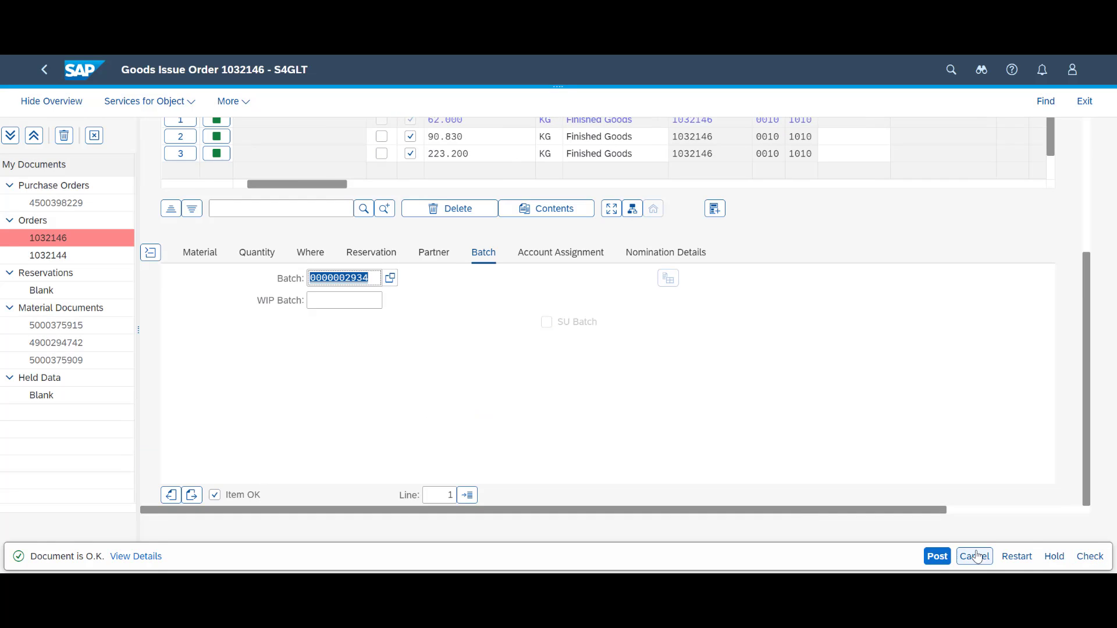
left_click(937, 557)
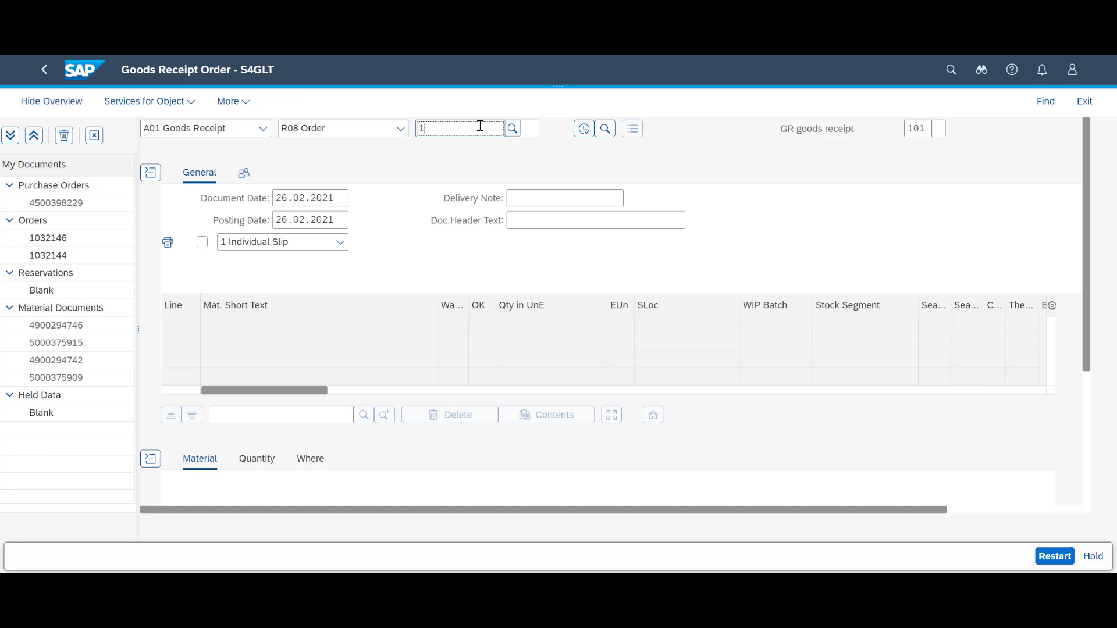
Load the order's goods receipt, mark Semi-Finished 2 as OK and set its storage location to 0001.
key("Return")
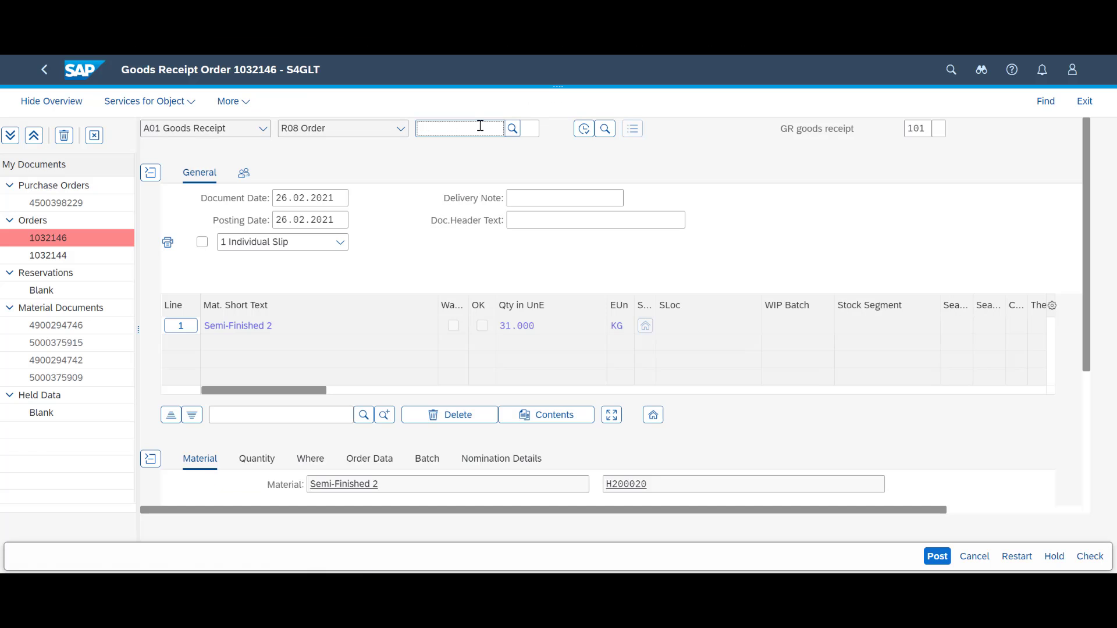
scroll(1093, 429, "down", 2)
left_click(482, 202)
type("0")
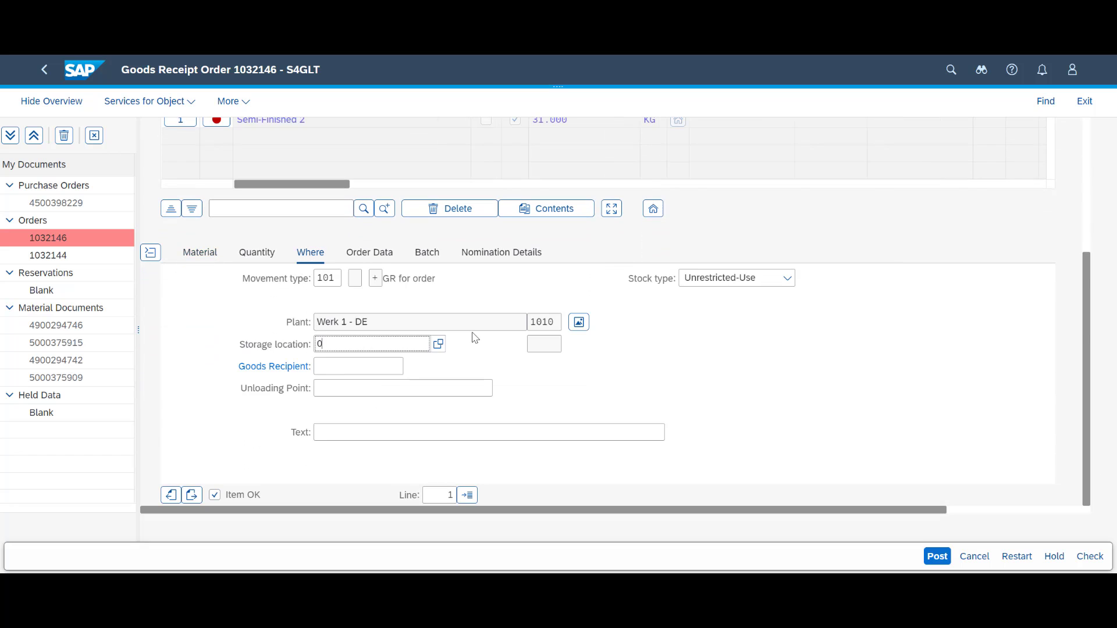
type("001")
key("Return")
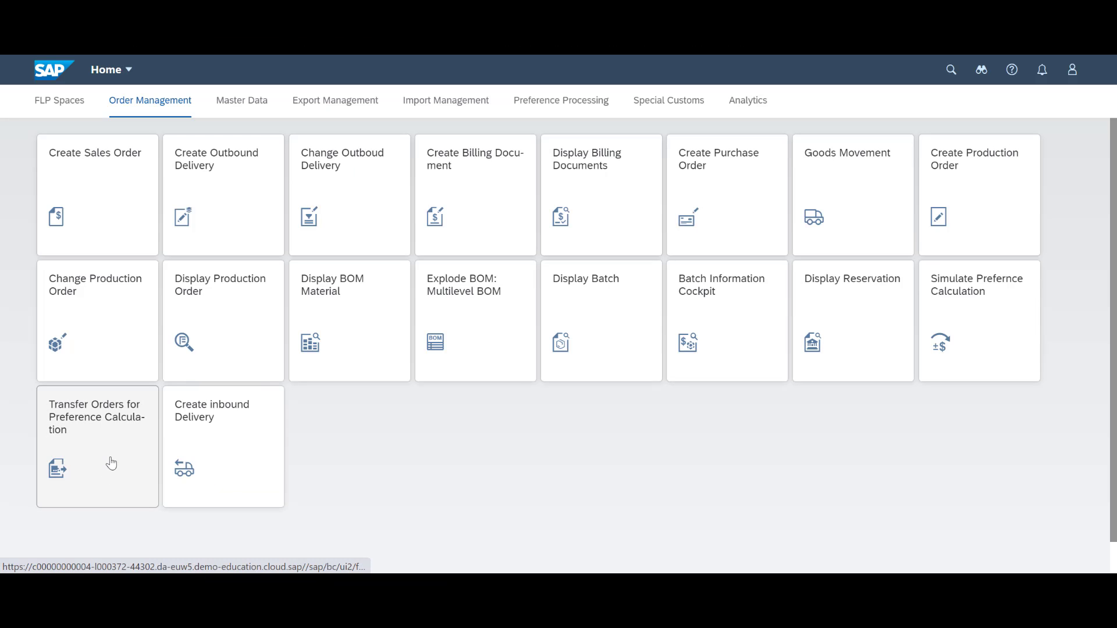
Transfer the H200020 production order for preference calculation and expand its entries in the transfer log.
left_click(109, 462)
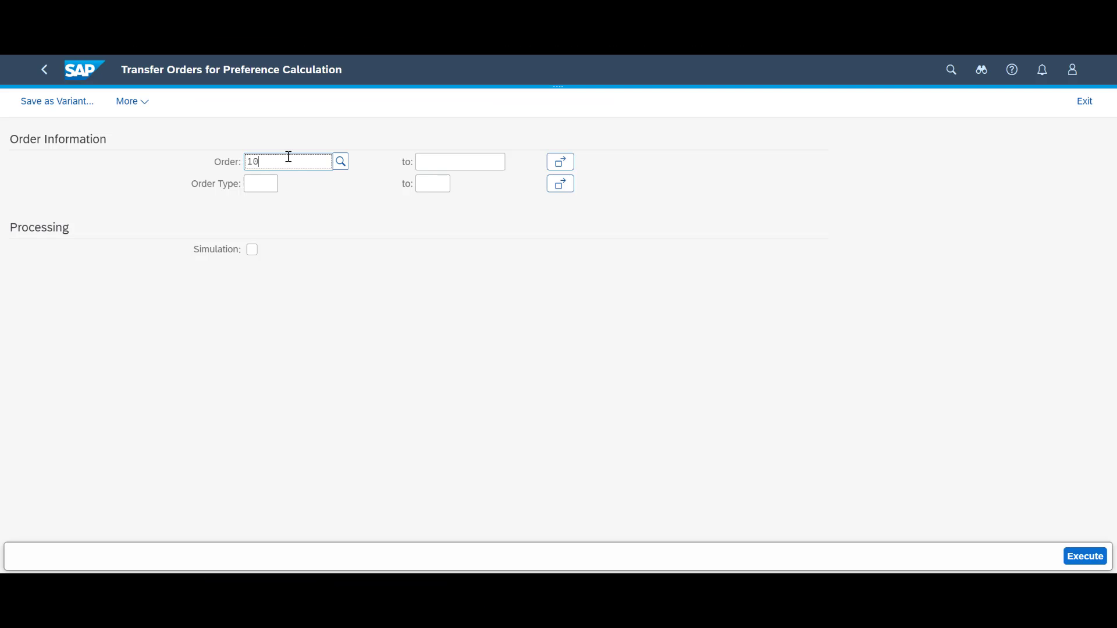
left_click(289, 157)
type("1032146")
key("Tab")
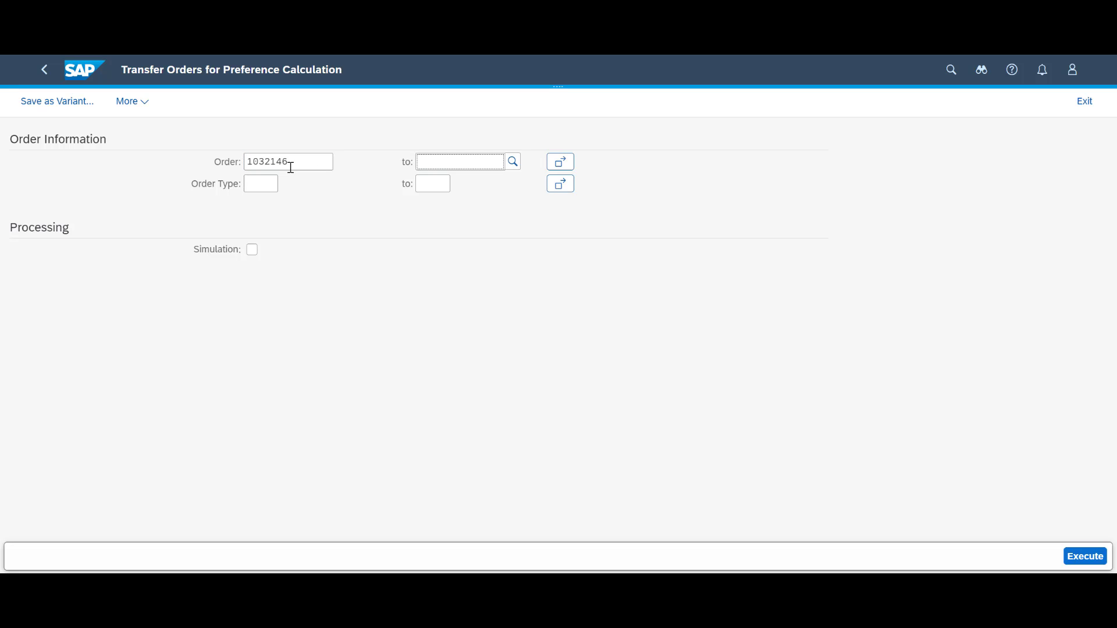
left_click(1098, 551)
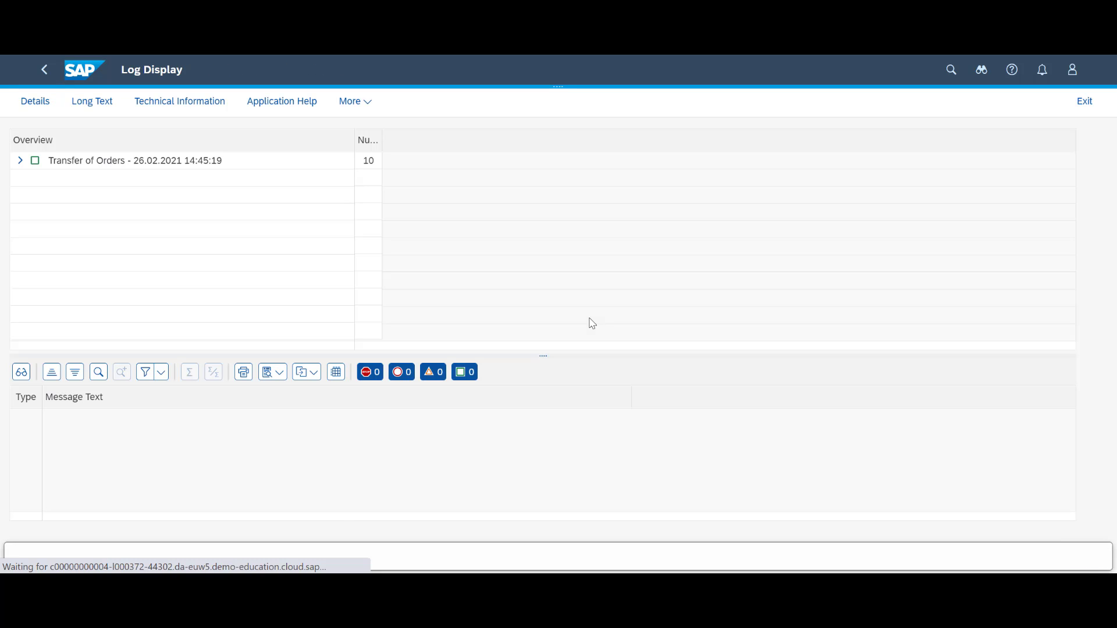
left_click(20, 160)
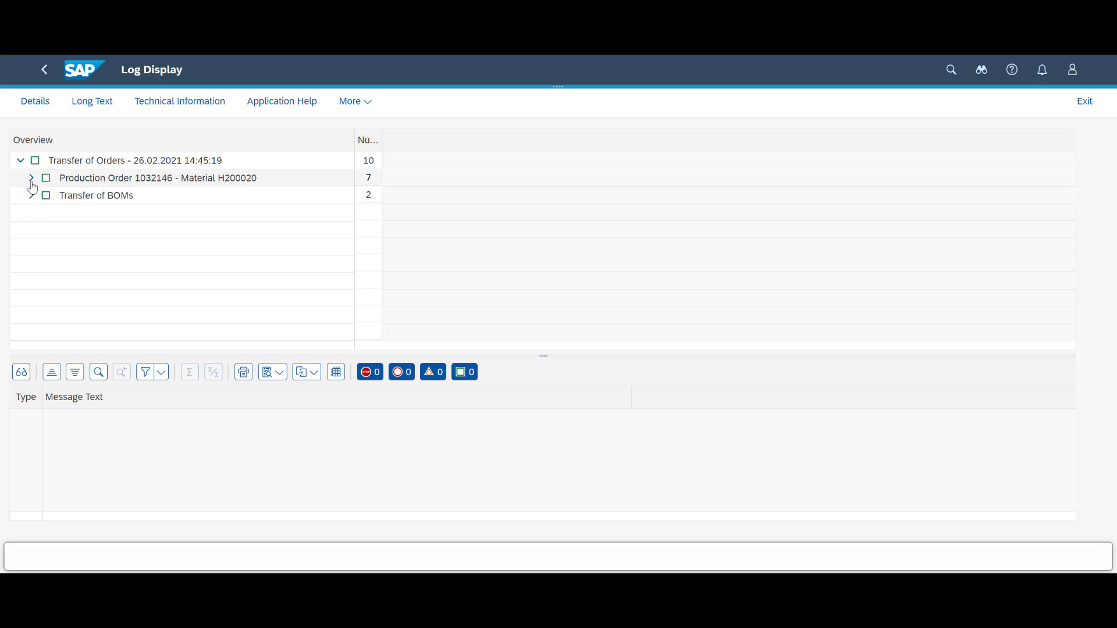
left_click(32, 177)
left_click(42, 265)
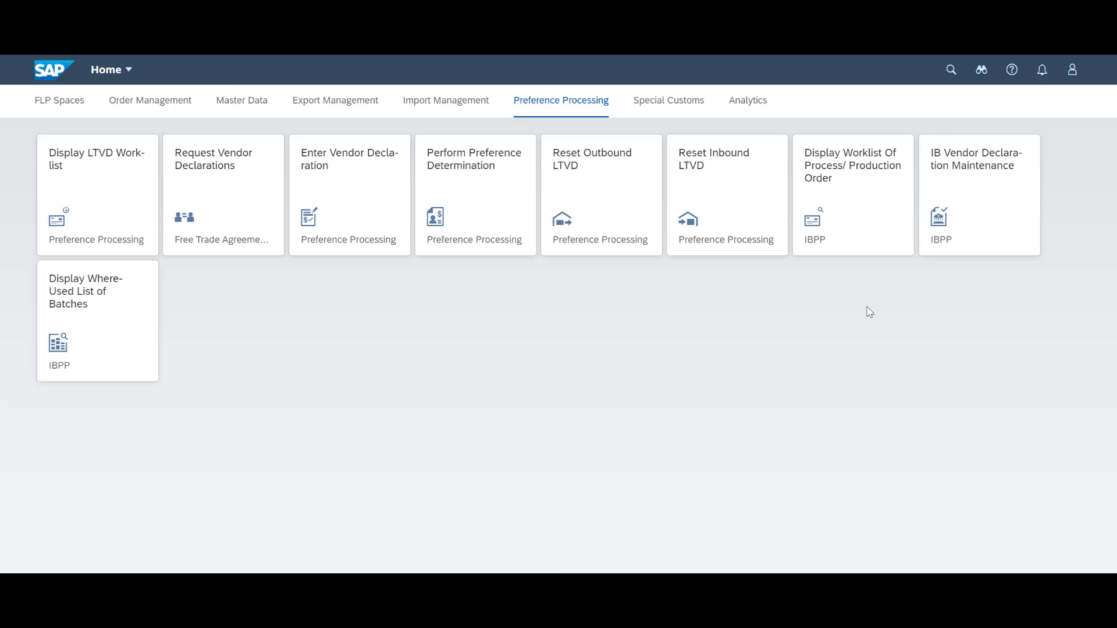
List the H200020 production order in the process and production order worklist and display its bill of material.
left_click(865, 210)
left_click(281, 200)
type("1032146")
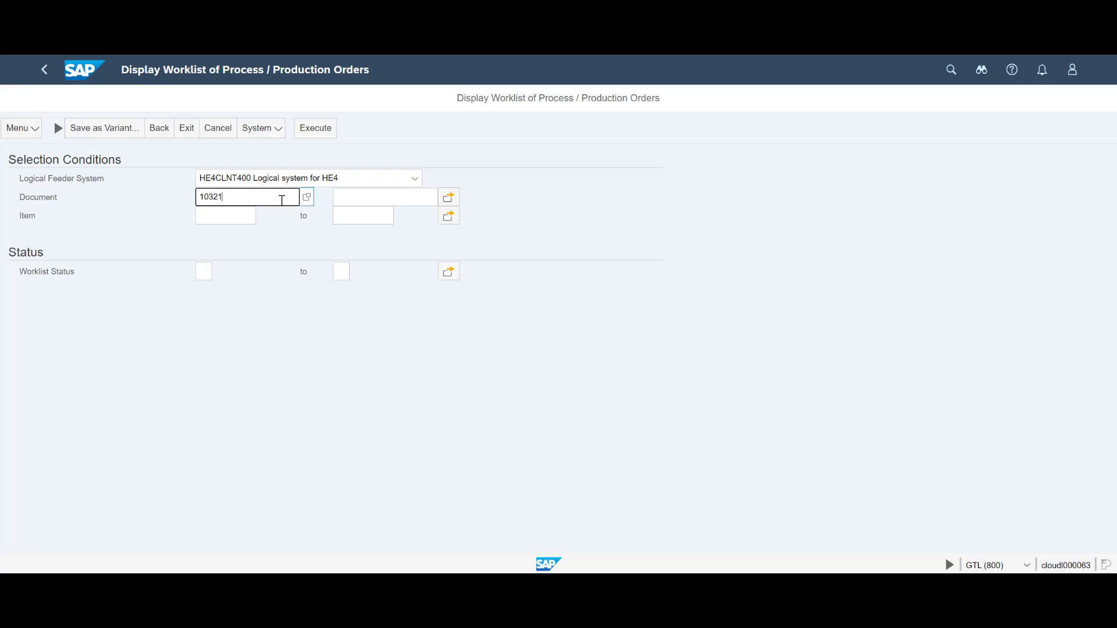
key("Tab")
left_click(319, 129)
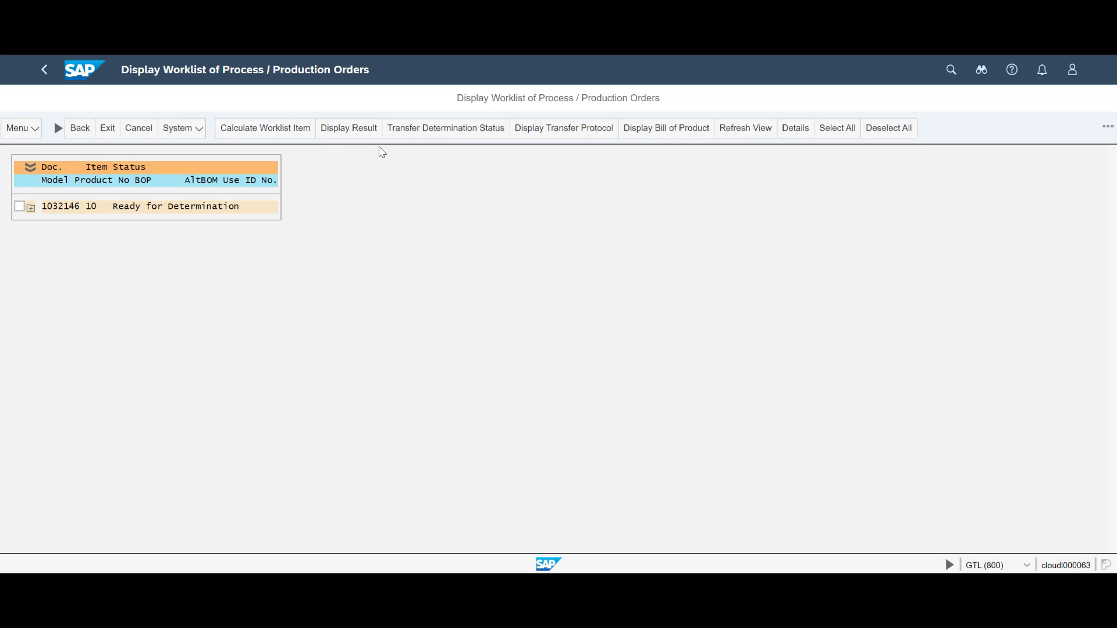
left_click(667, 135)
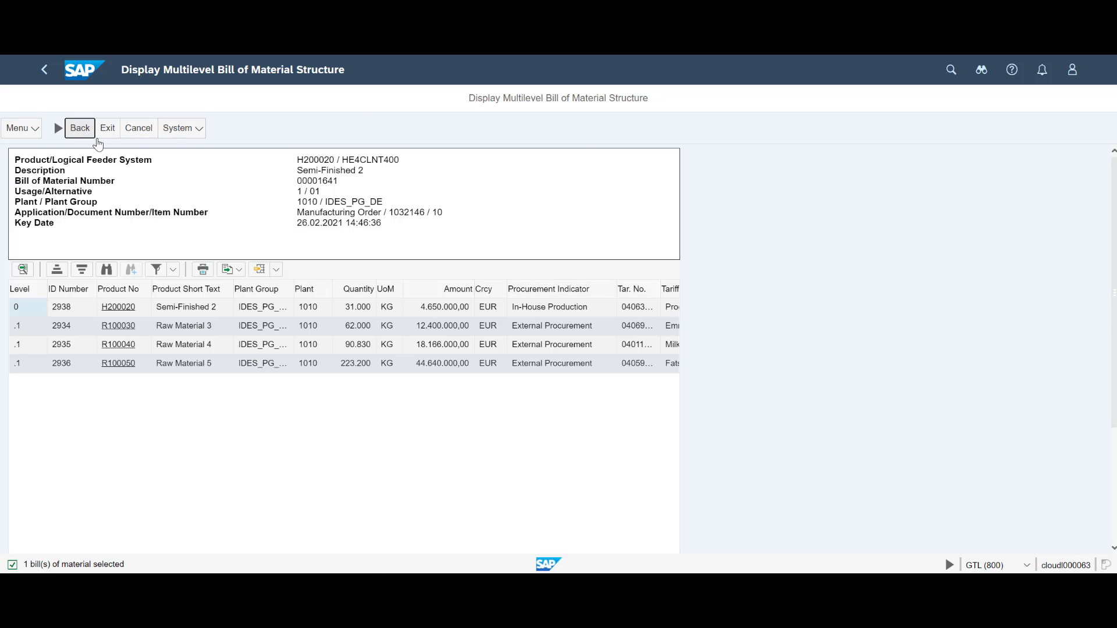
left_click(80, 128)
Run the preference determination for the H200020 order item, view the product's log details, and refresh the worklist.
left_click(279, 129)
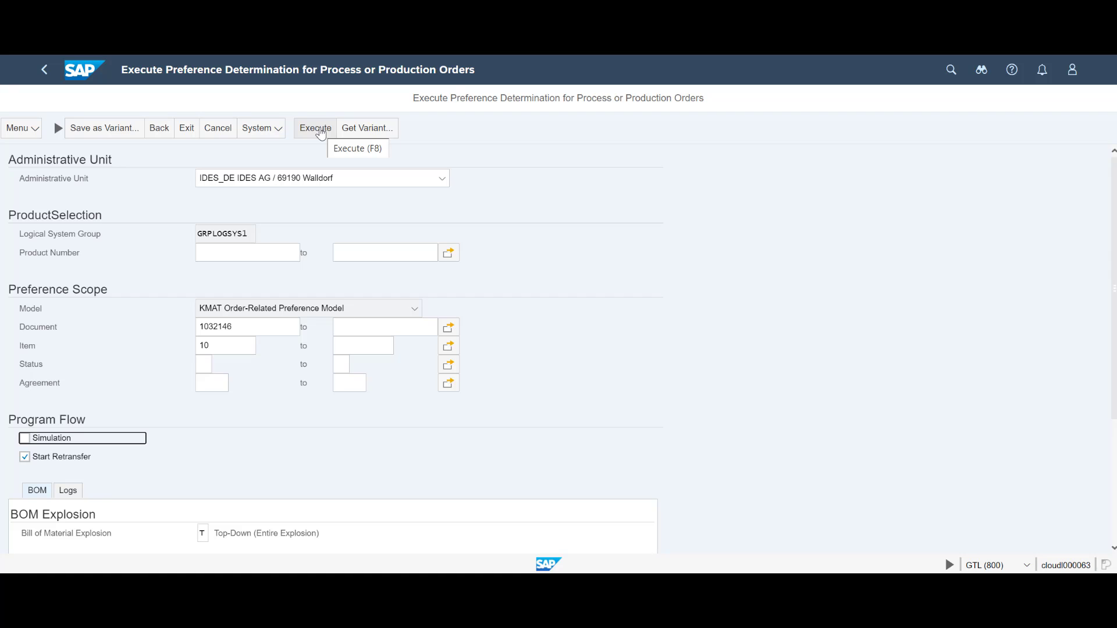
left_click(321, 134)
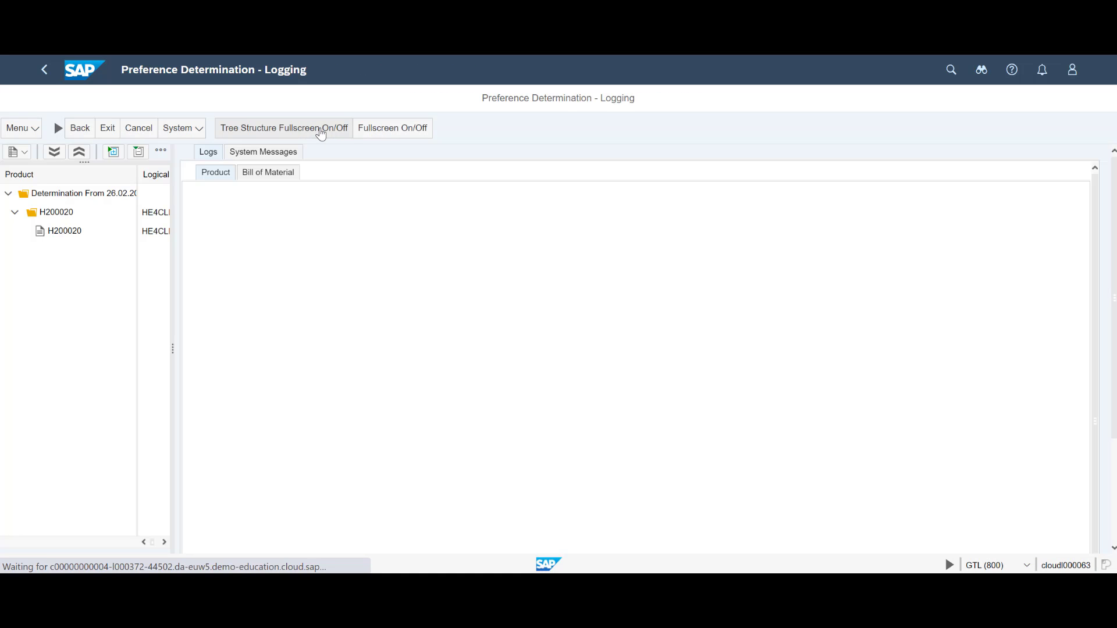
double_click(52, 233)
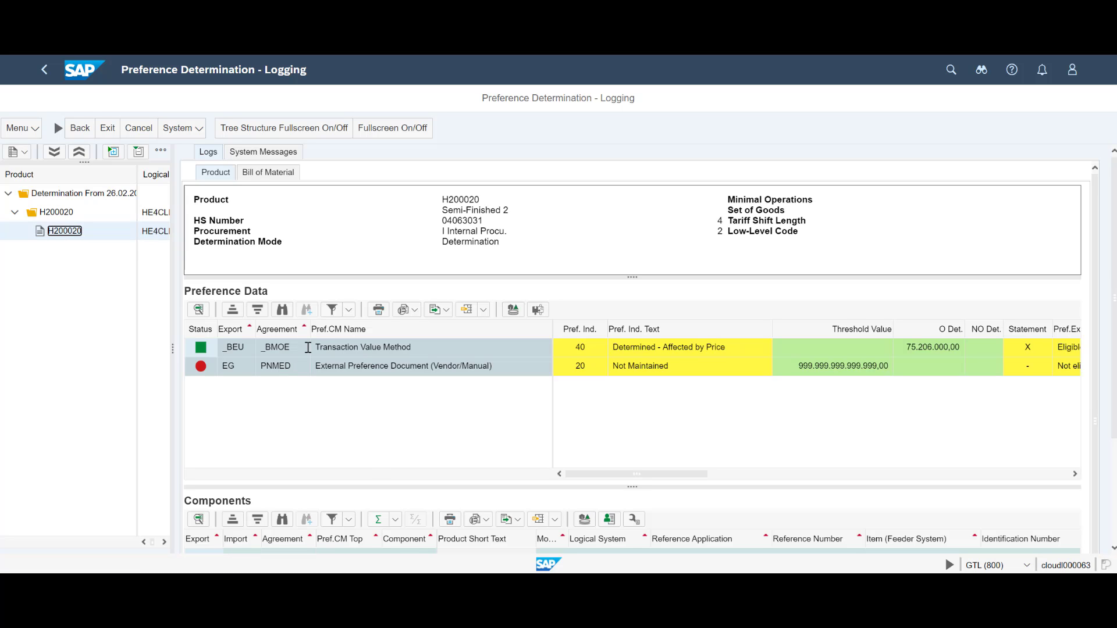
left_click(79, 128)
left_click(745, 128)
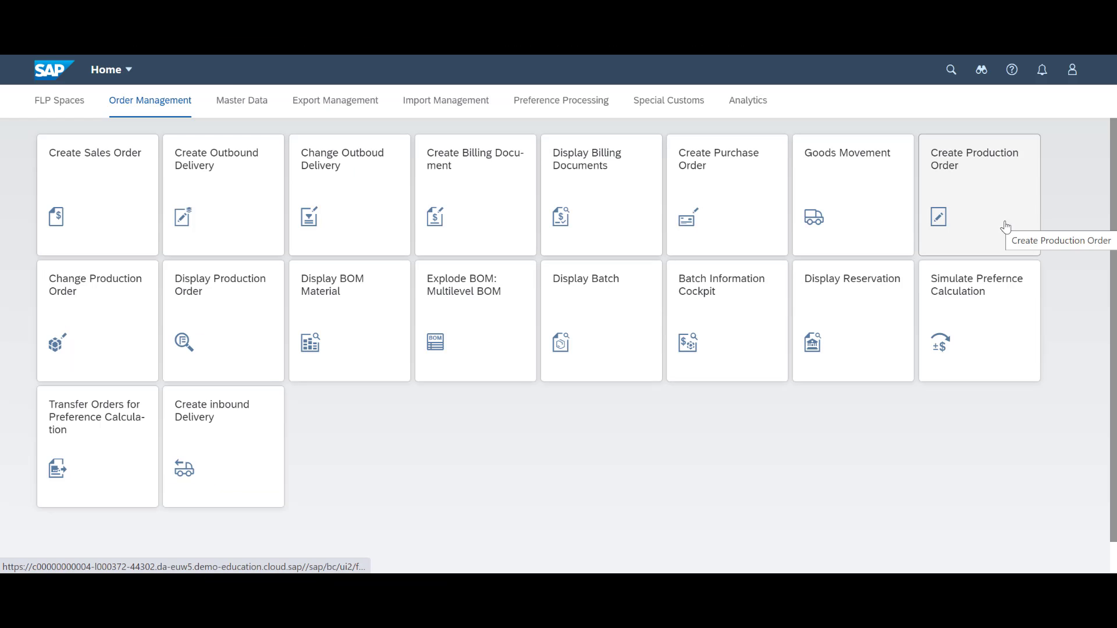
Start a ZP01 production order for H200010 in plant 1010 with 15000 KG and 26.02.2021 as end and start date.
left_click(1005, 229)
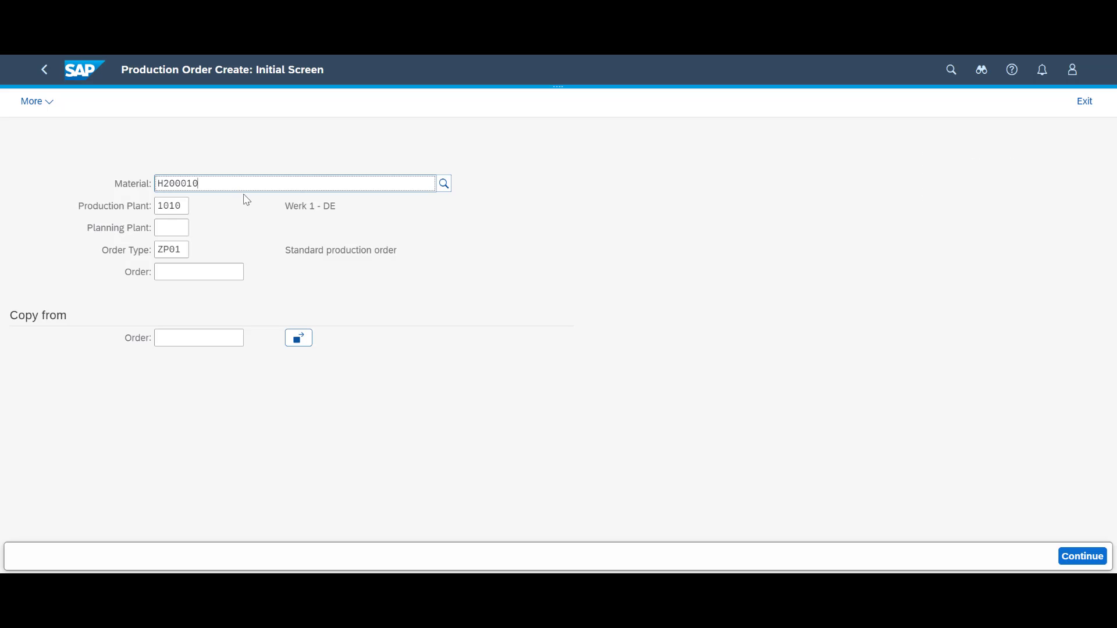
left_click(1075, 557)
type("15000")
key("Tab")
type("26.0")
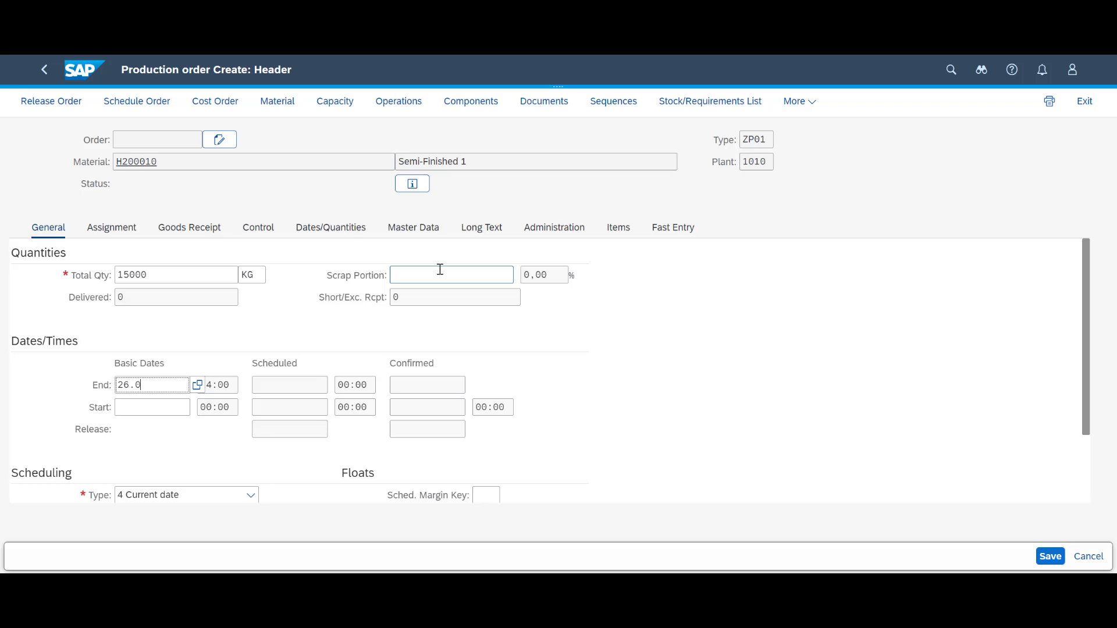
type("2.2021")
key("Tab")
type("26.02")
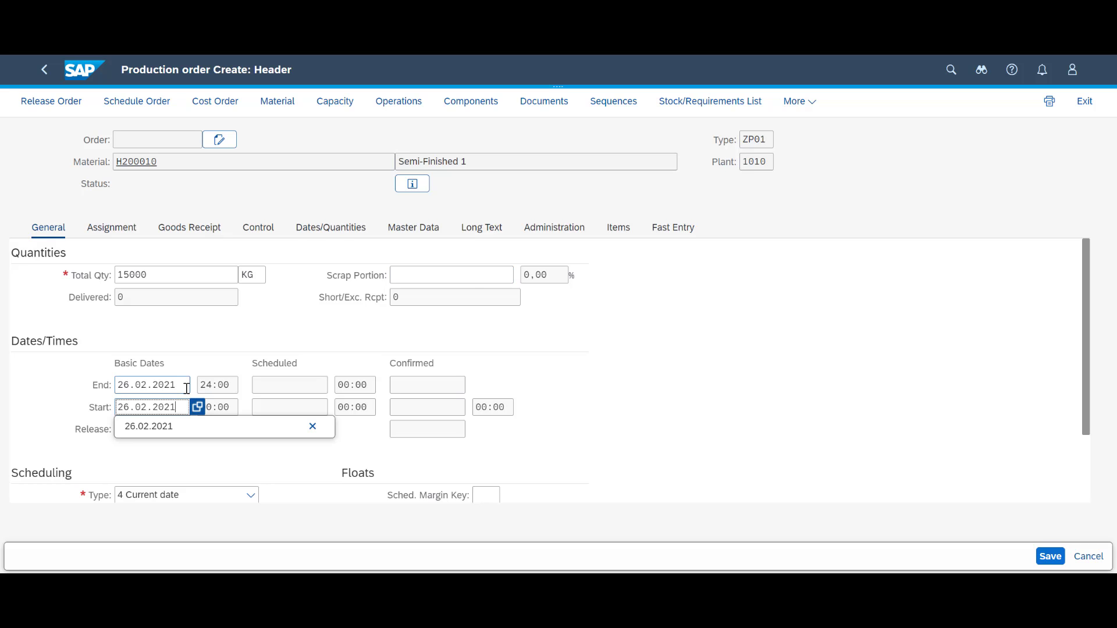
type(".2021")
Bring up the order's components and set the profit center SAP-DUMM in the header assignment.
left_click(472, 102)
left_click(768, 257)
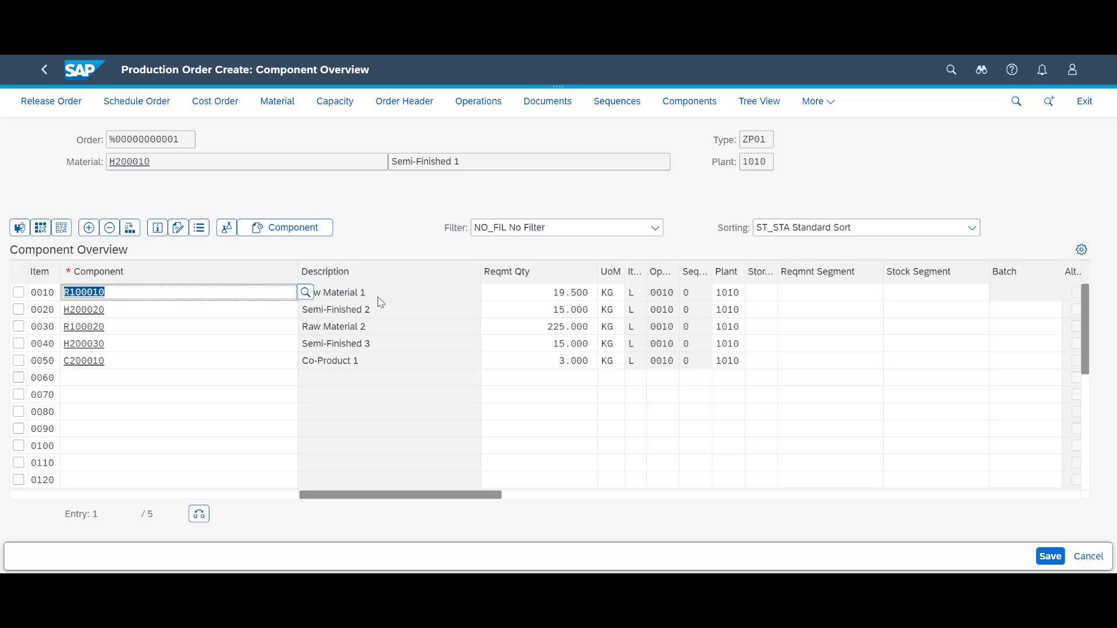
left_click(405, 101)
left_click(112, 227)
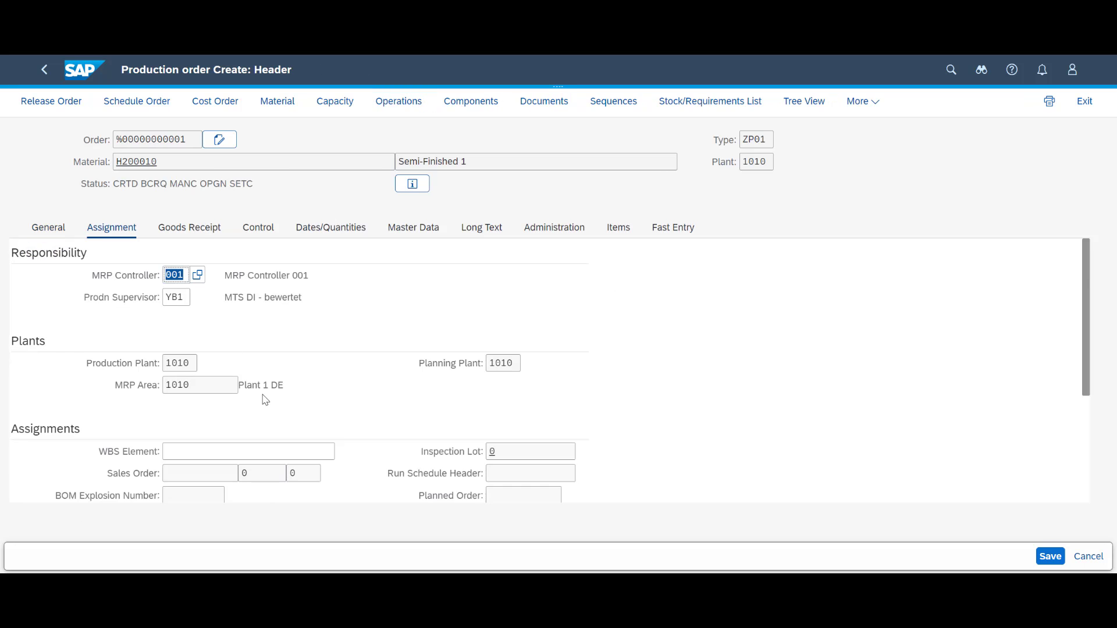
scroll(266, 400, "down", 5)
left_click(193, 383)
type("SA")
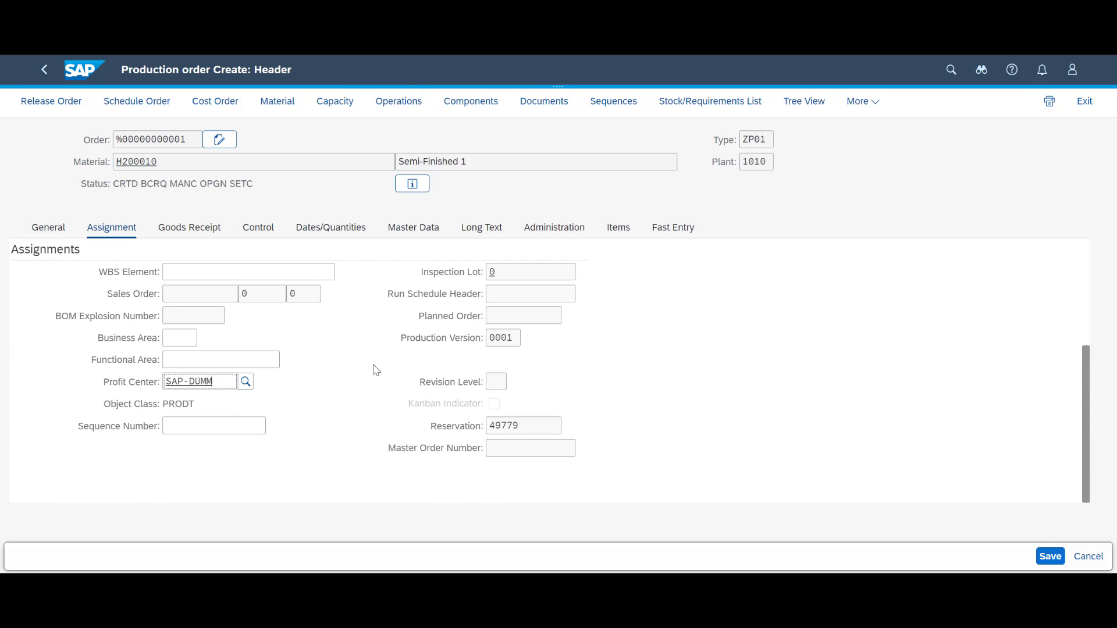
type("P-DUMM")
key("Tab")
Delete the co-product C200010 from the production order's components.
left_click(470, 101)
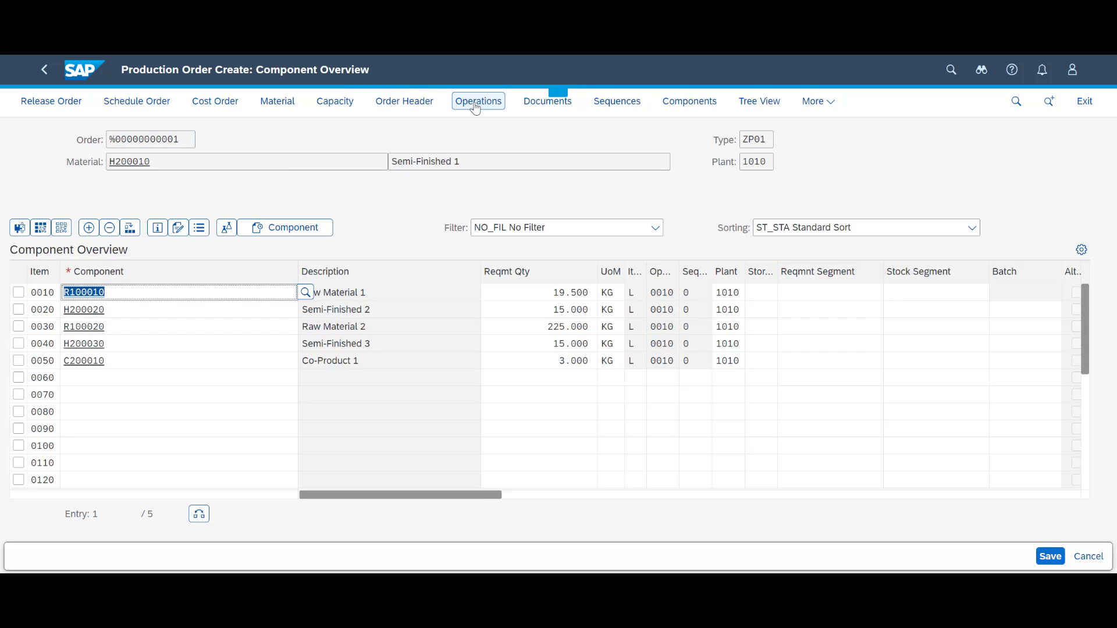
left_click(109, 228)
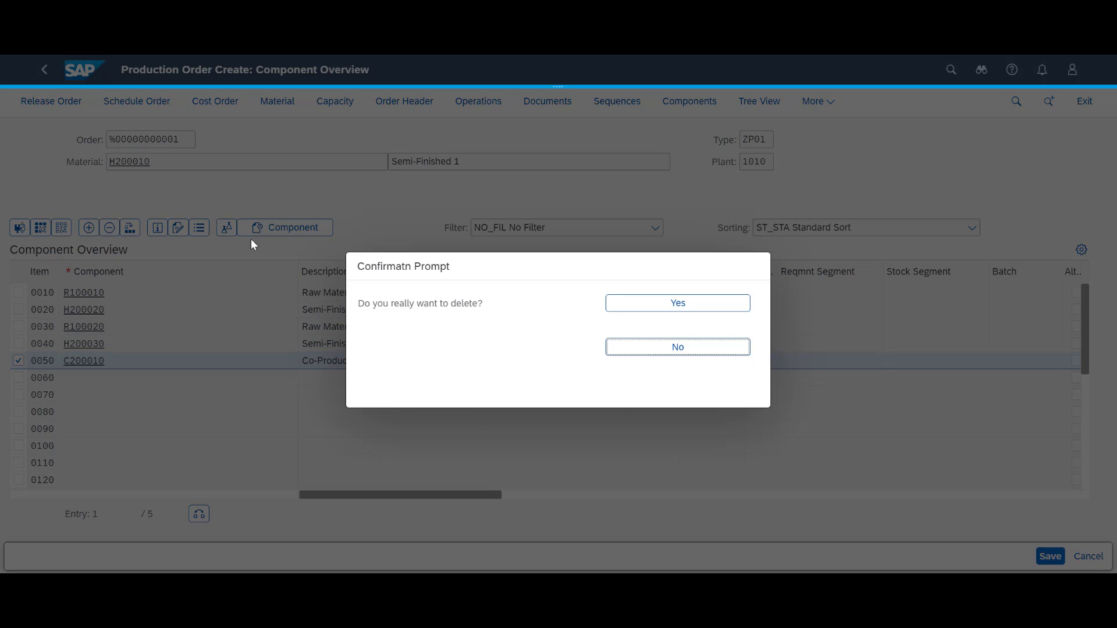
left_click(672, 309)
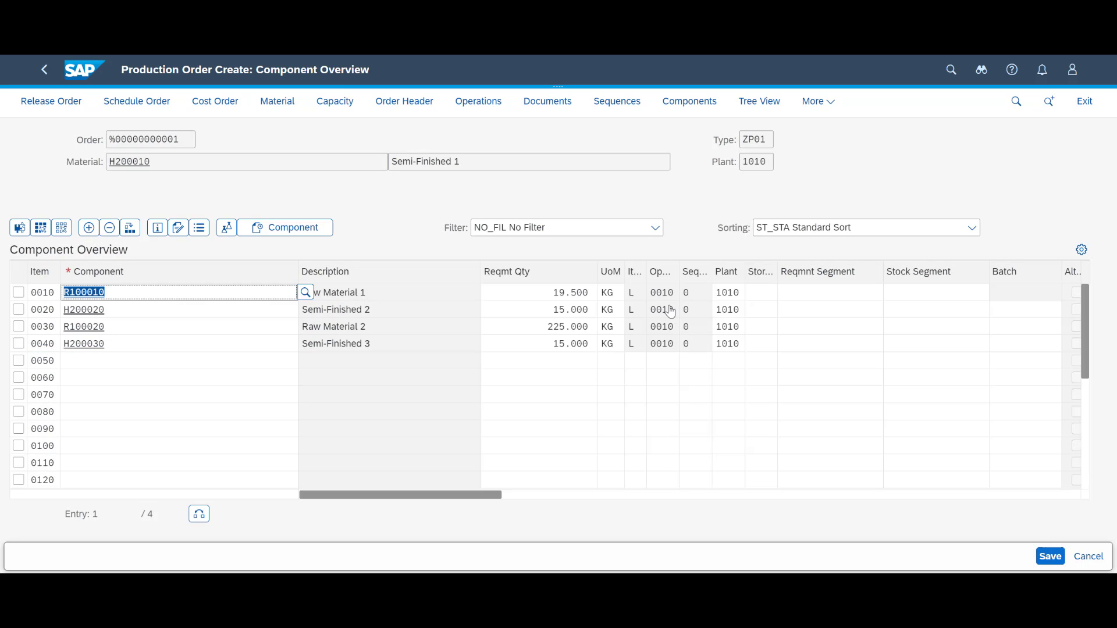
Create a new batch for the order's goods receipt, save the production order and copy its order number.
left_click(397, 101)
left_click(186, 228)
scroll(761, 395, "down", 2)
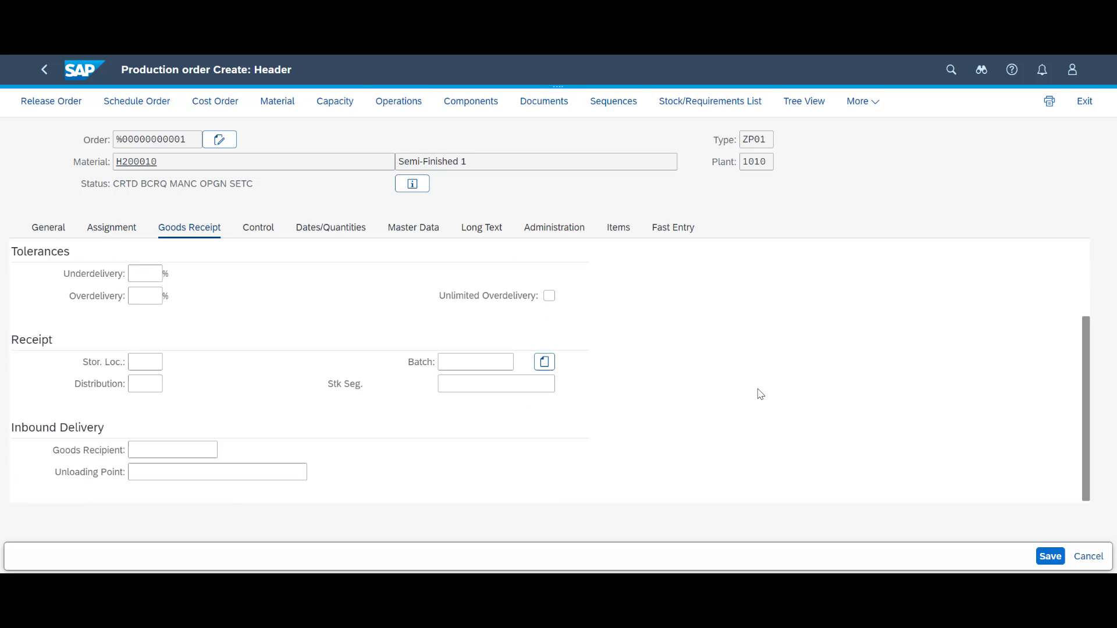
left_click(544, 362)
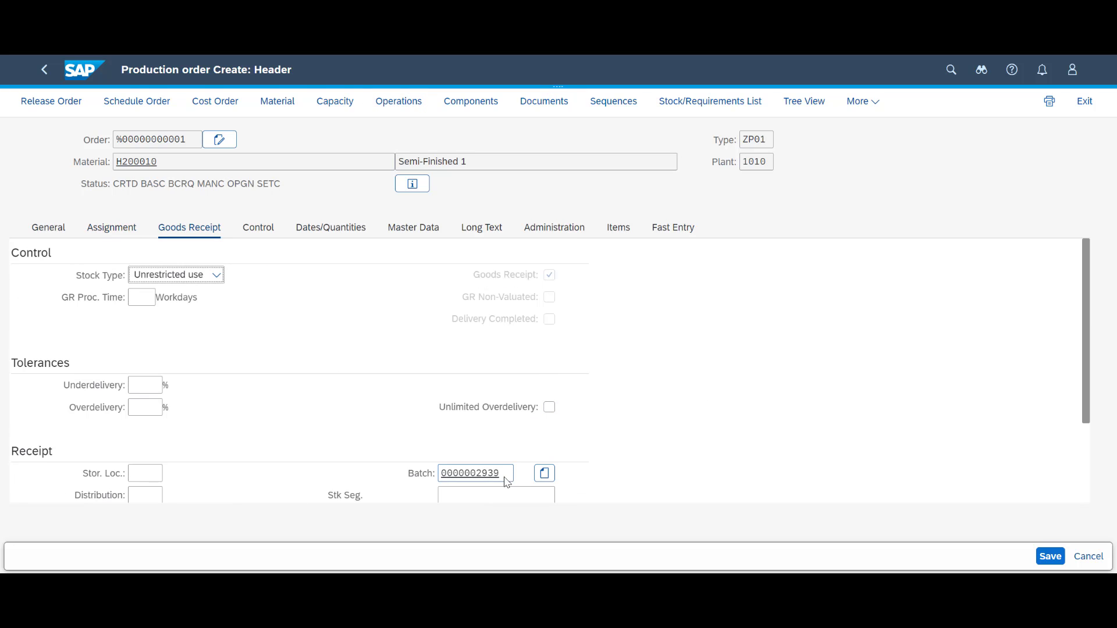
left_click(1050, 556)
left_click_drag(93, 557, 131, 557)
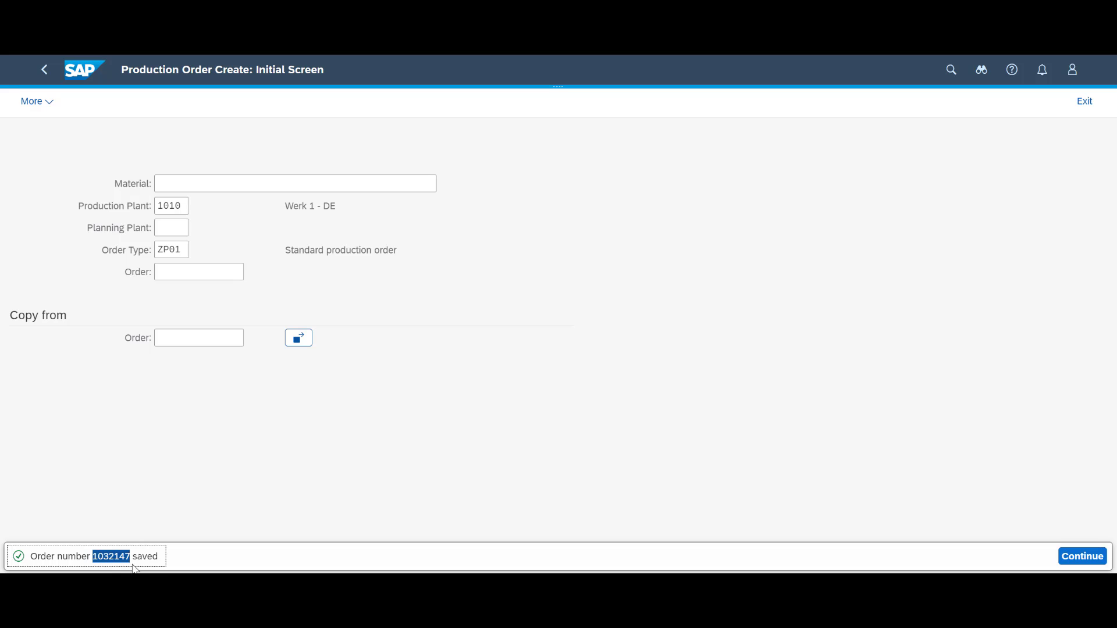
left_click(134, 569)
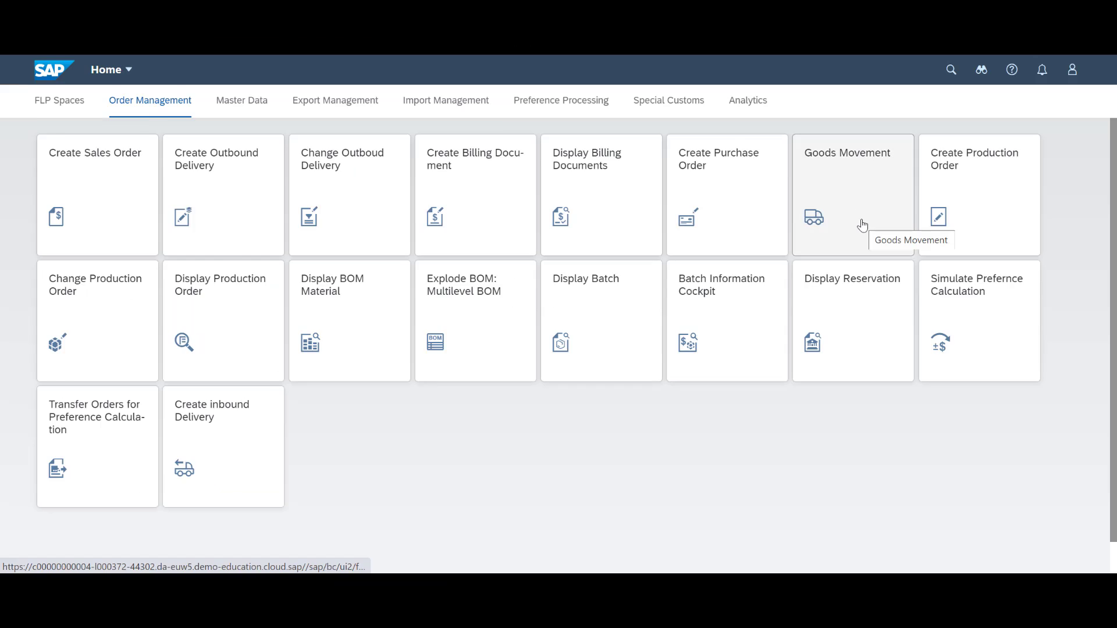
Load the goods issue for the new H200010 production order.
left_click(815, 198)
type("1032147")
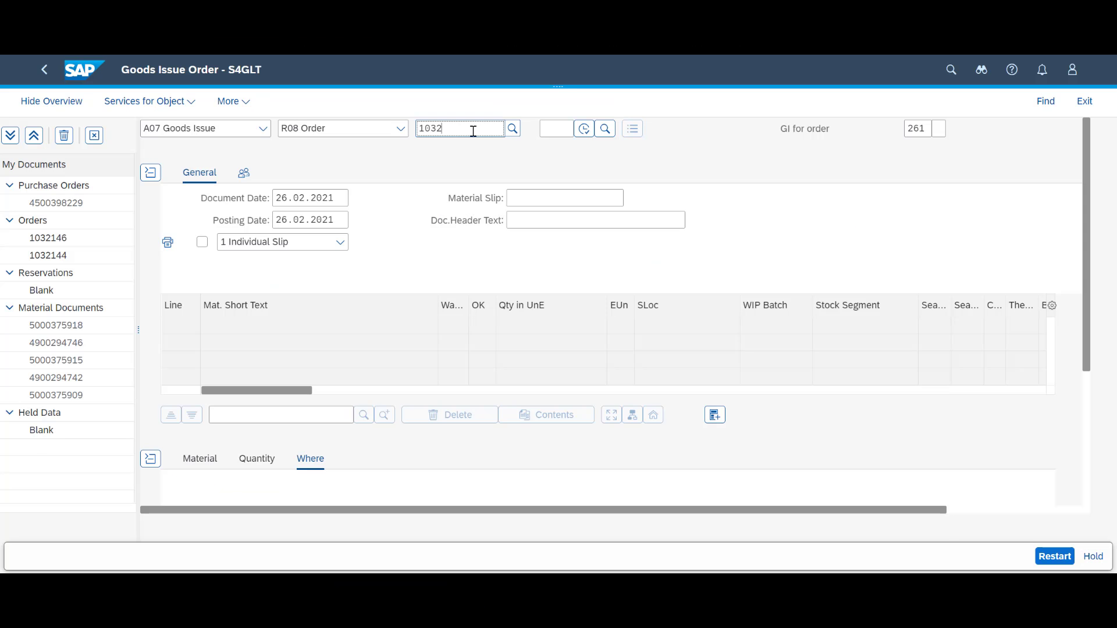
key("Return")
Set storage location 0001 for Raw Material 1, mark the item as OK and check its batch data.
scroll(383, 327, "down", 3)
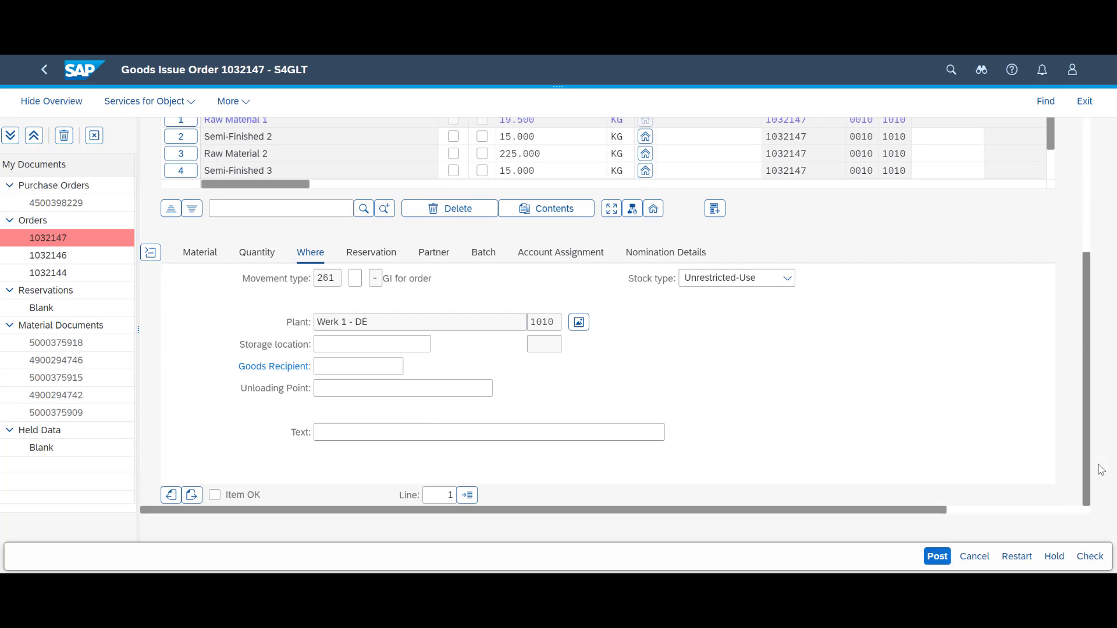
left_click(342, 347)
type("0002")
left_click(476, 254)
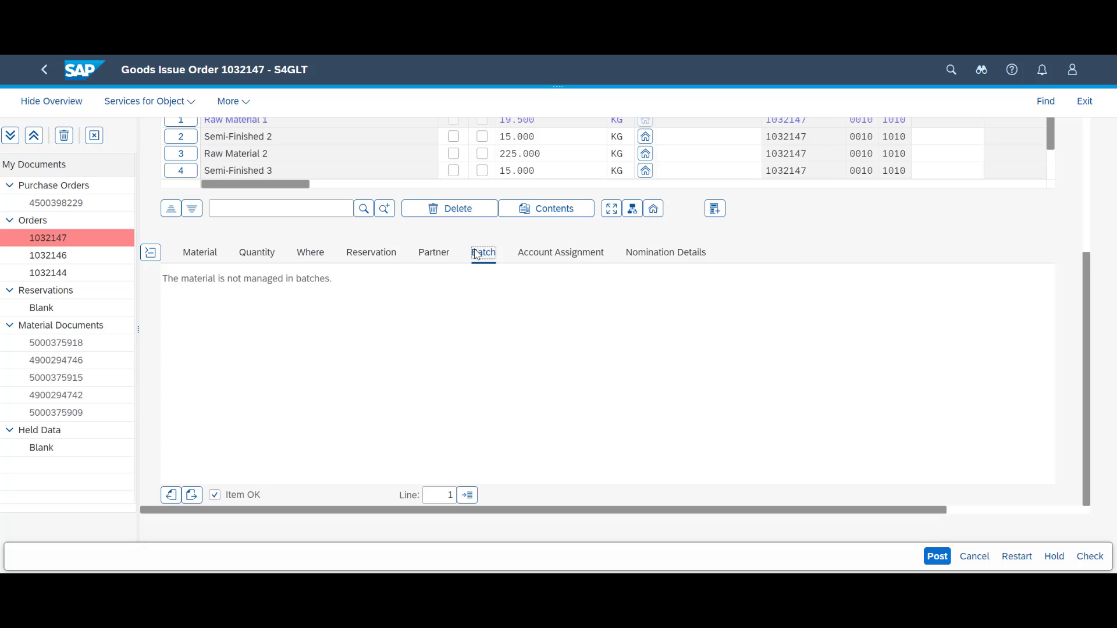
left_click(310, 255)
left_click(192, 494)
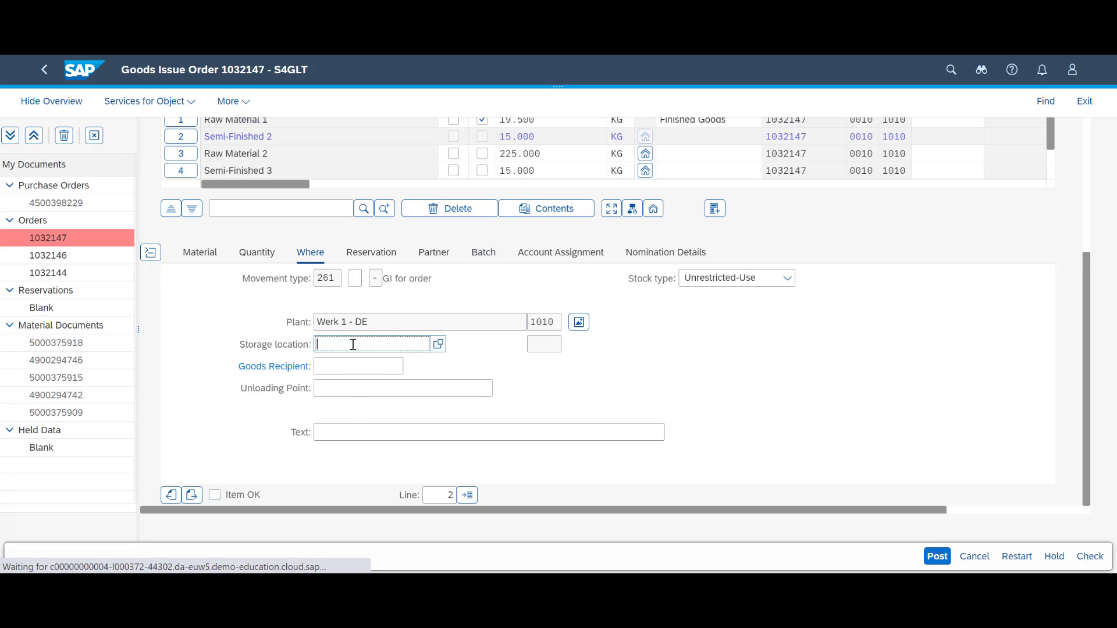
left_click(360, 348)
type("0001")
left_click(476, 255)
left_click(367, 281)
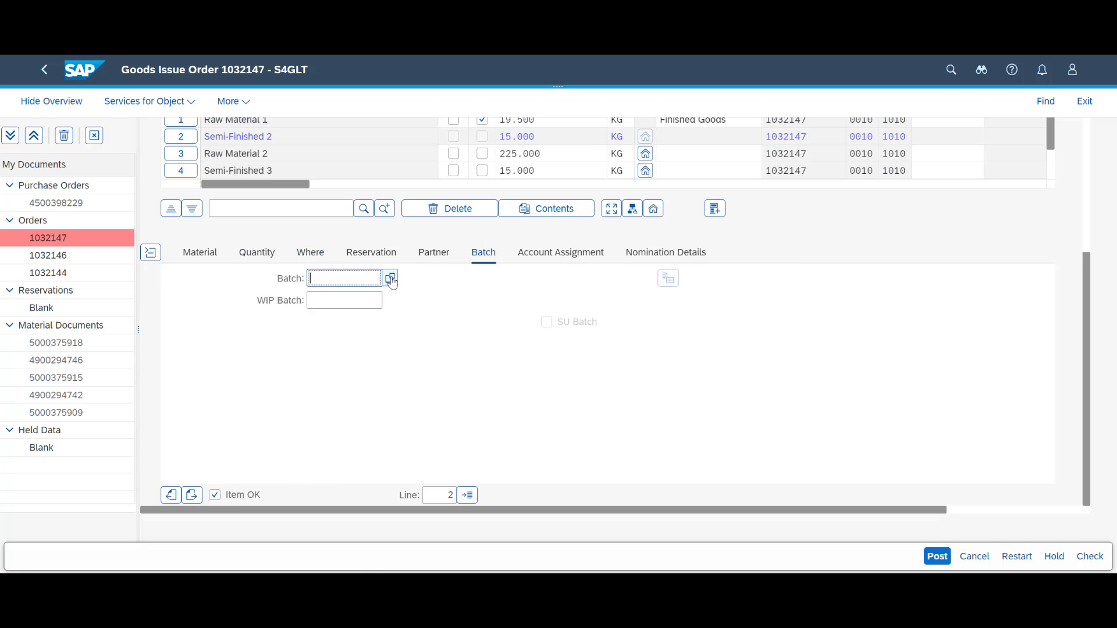
left_click(390, 280)
left_click(716, 411)
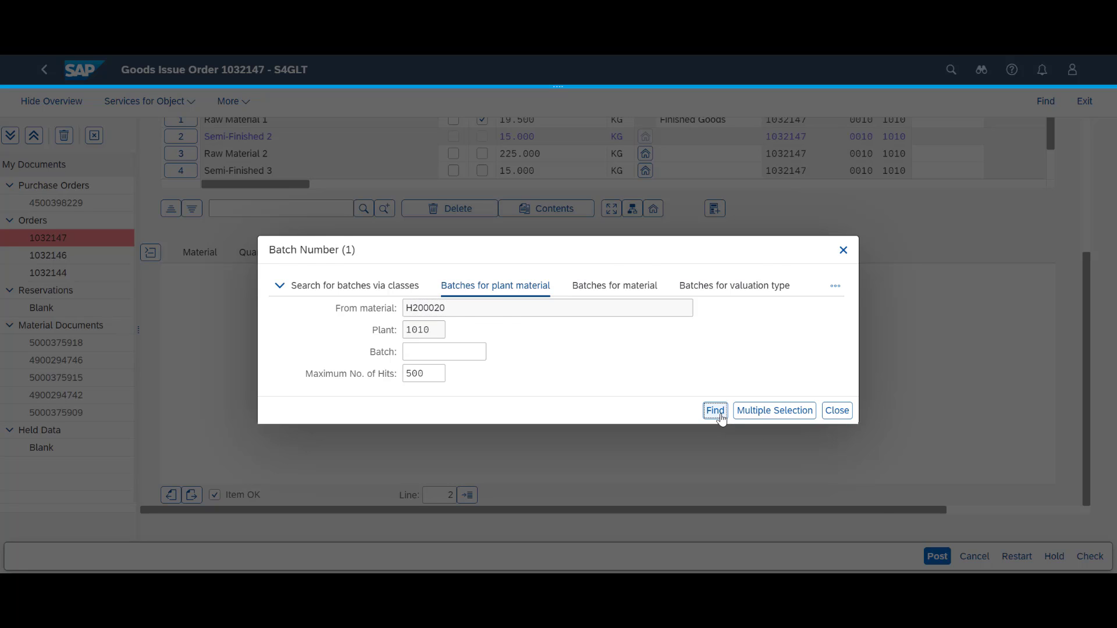
left_click(276, 379)
left_click(799, 456)
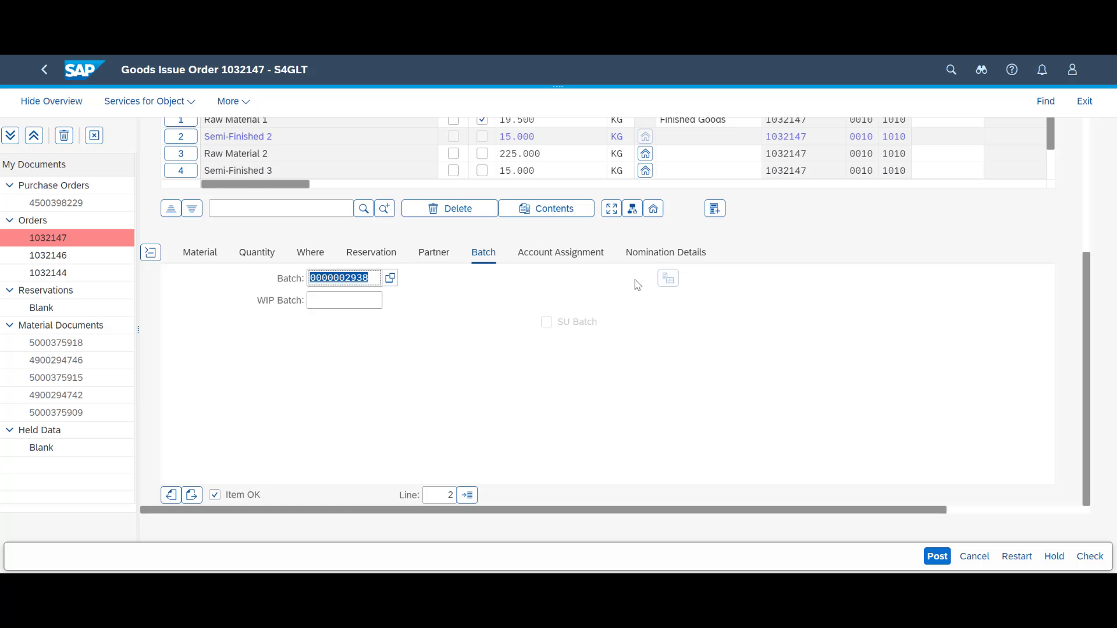
left_click(191, 495)
left_click(337, 346)
type("0001")
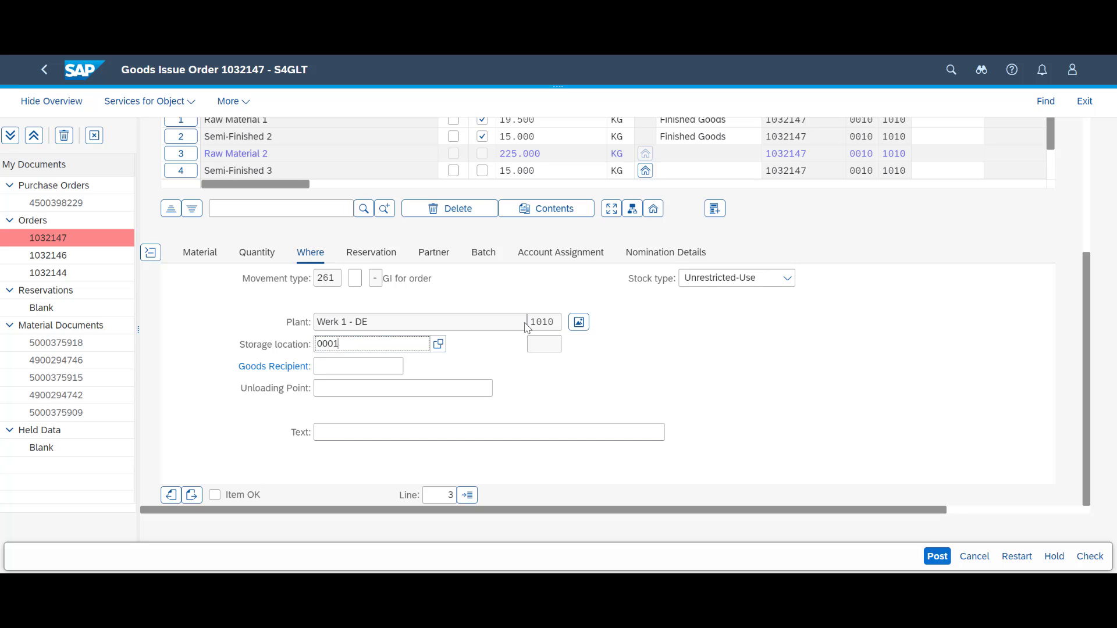
key("Return")
left_click(484, 252)
left_click(390, 279)
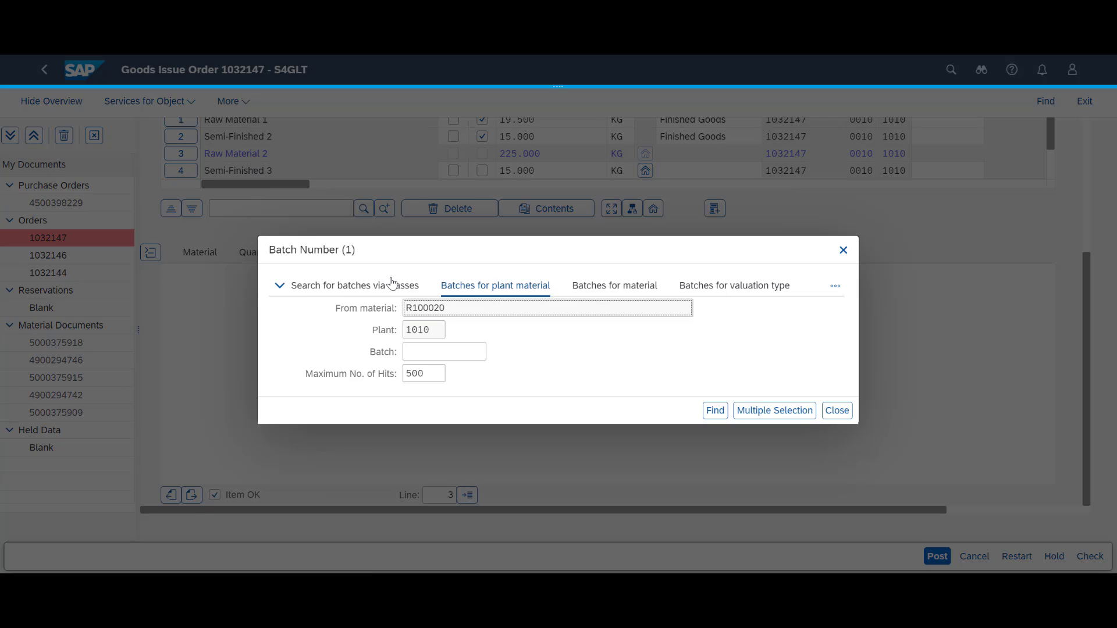
left_click(714, 411)
key("Return")
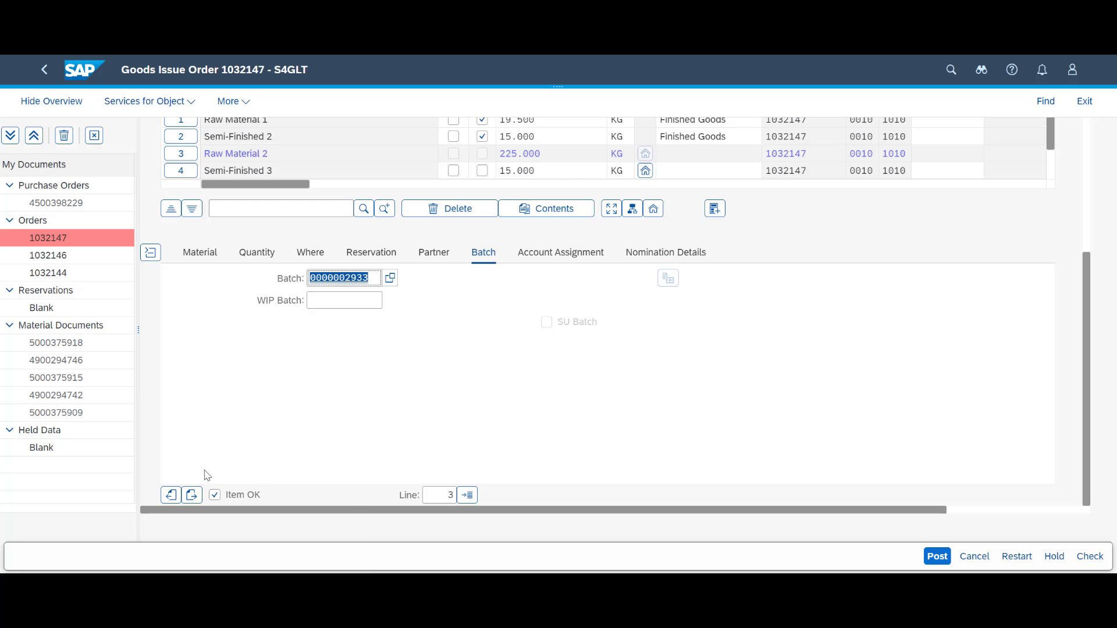
Set storage location 0001 for Semi-Finished 3 and mark the item as OK.
left_click(192, 495)
left_click(310, 251)
type("0001")
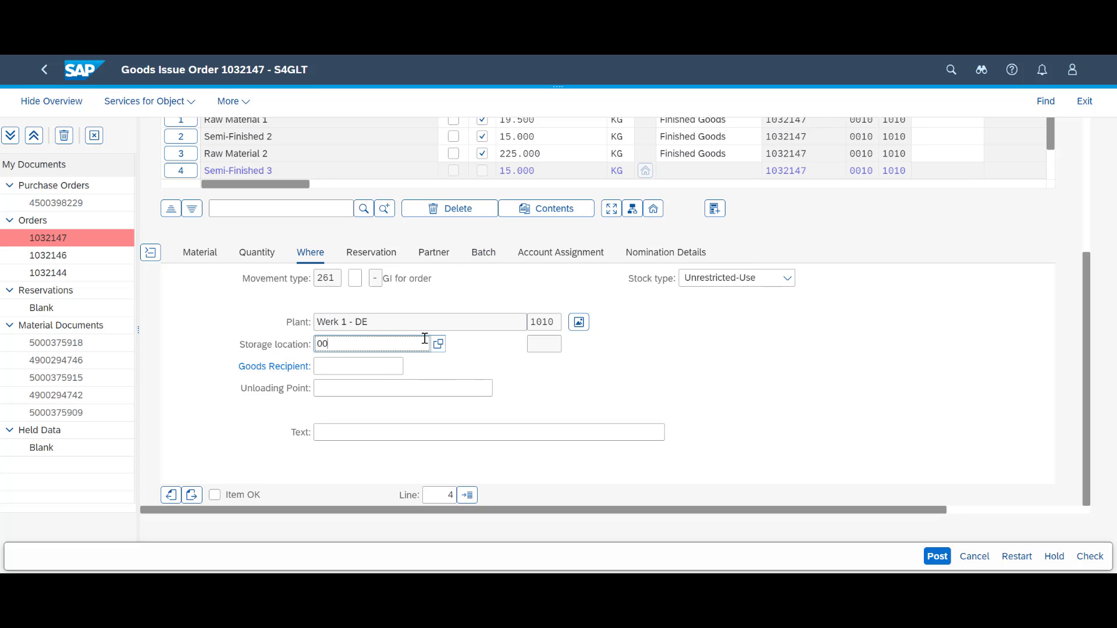
key("Return")
left_click(495, 256)
left_click(345, 278)
left_click(376, 278)
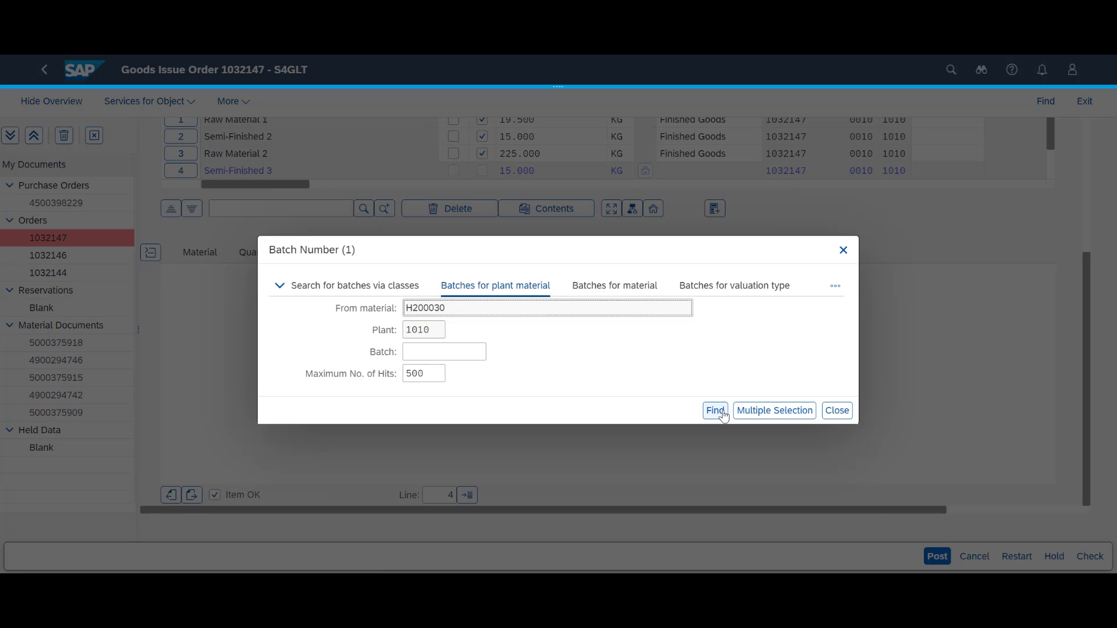
left_click(713, 426)
left_click(302, 379)
left_click(800, 457)
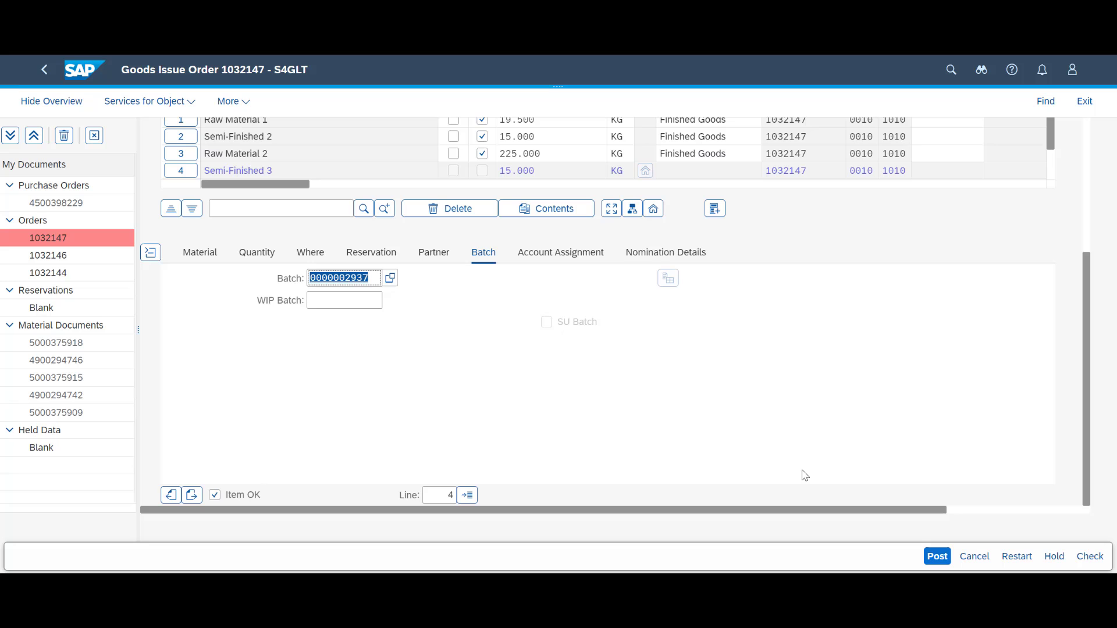
left_click(1090, 556)
left_click(934, 560)
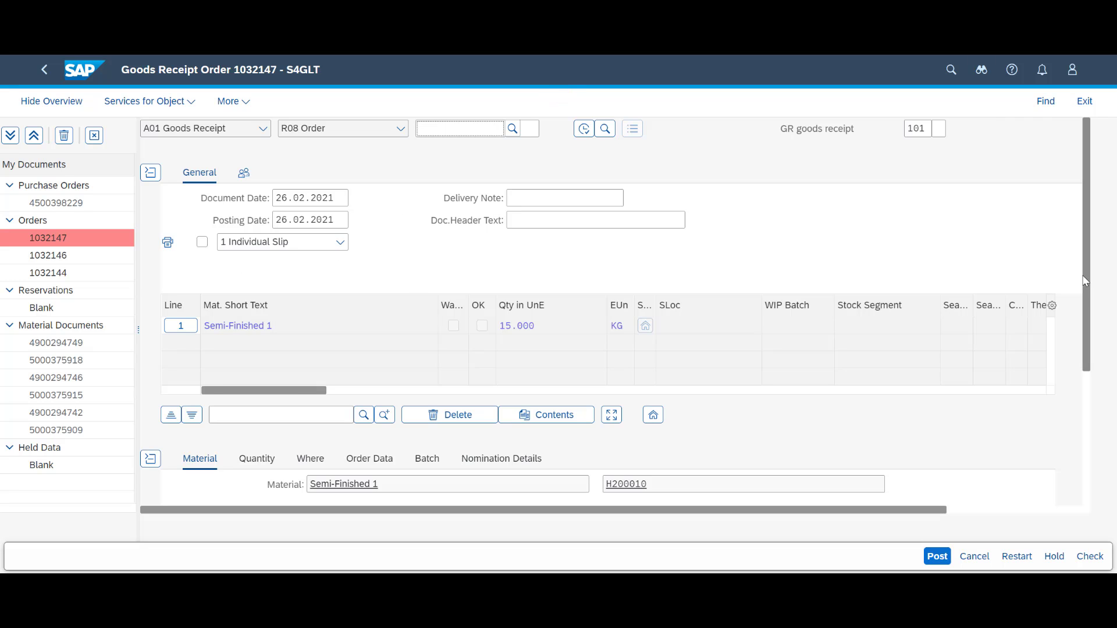
Set storage location 0001 for the Semi-Finished 1 goods receipt, mark the item as OK, and check and post the receipt.
scroll(310, 302, "down", 3)
left_click(311, 288)
left_click(336, 389)
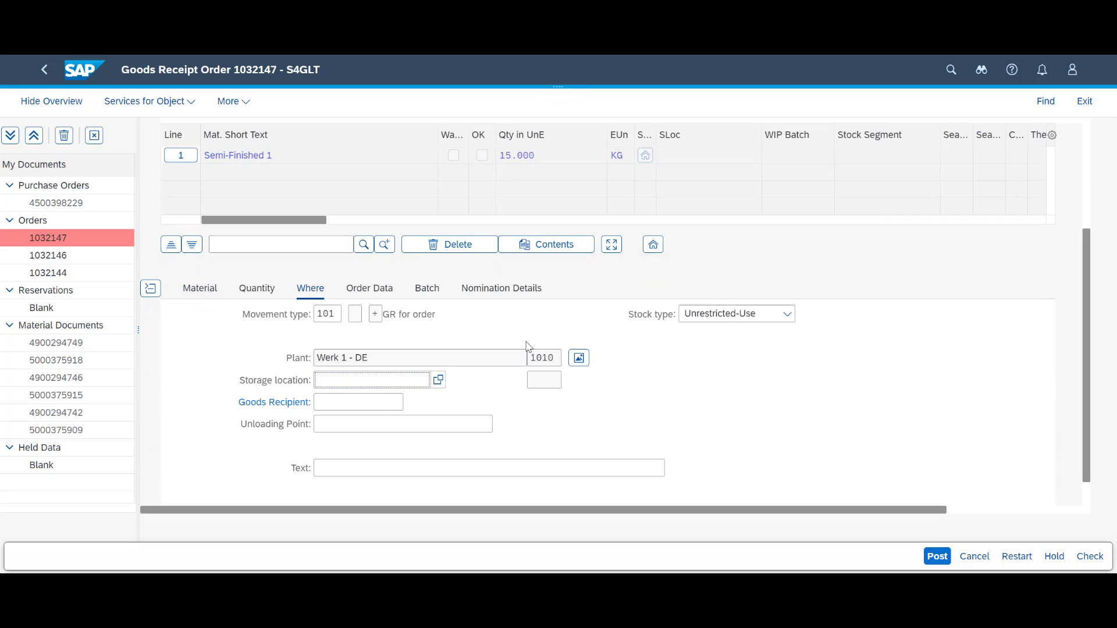
type("0001")
key("Tab")
scroll(657, 396, "down", 1)
left_click(215, 495)
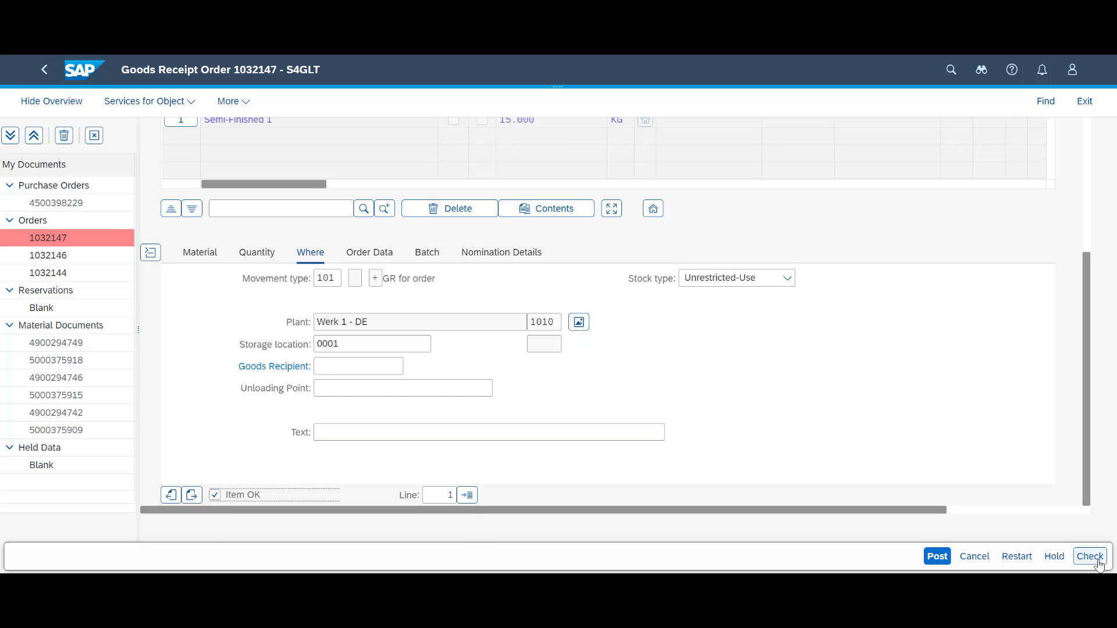
left_click(1089, 557)
left_click(937, 557)
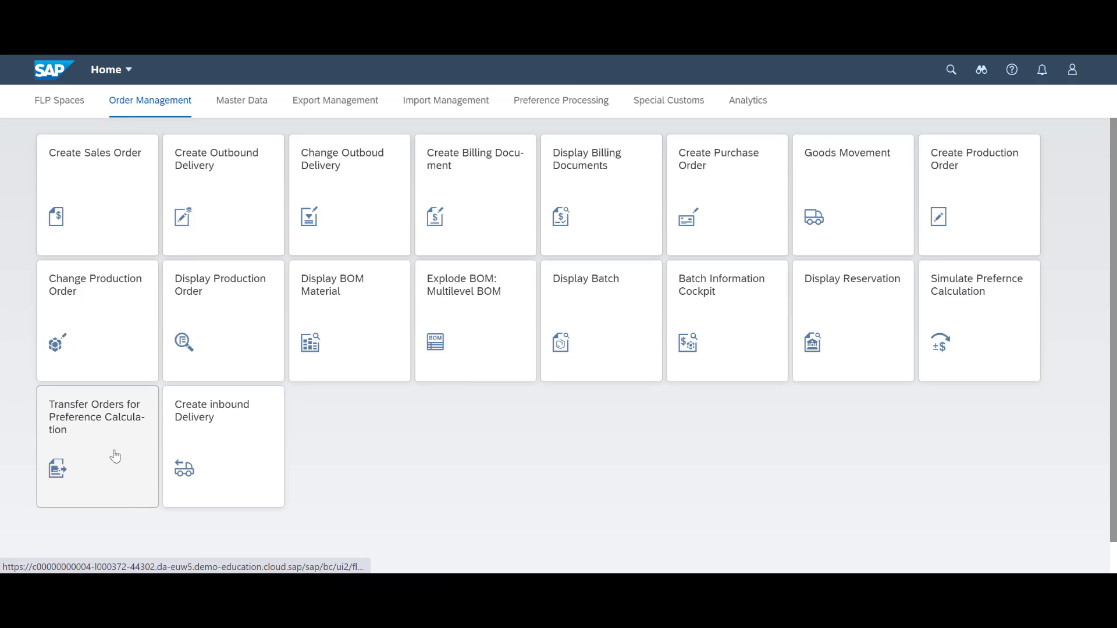
Transfer the Semi-Finished 1 production order for preference calculation and expand the transfer log.
left_click(95, 440)
left_click(1083, 557)
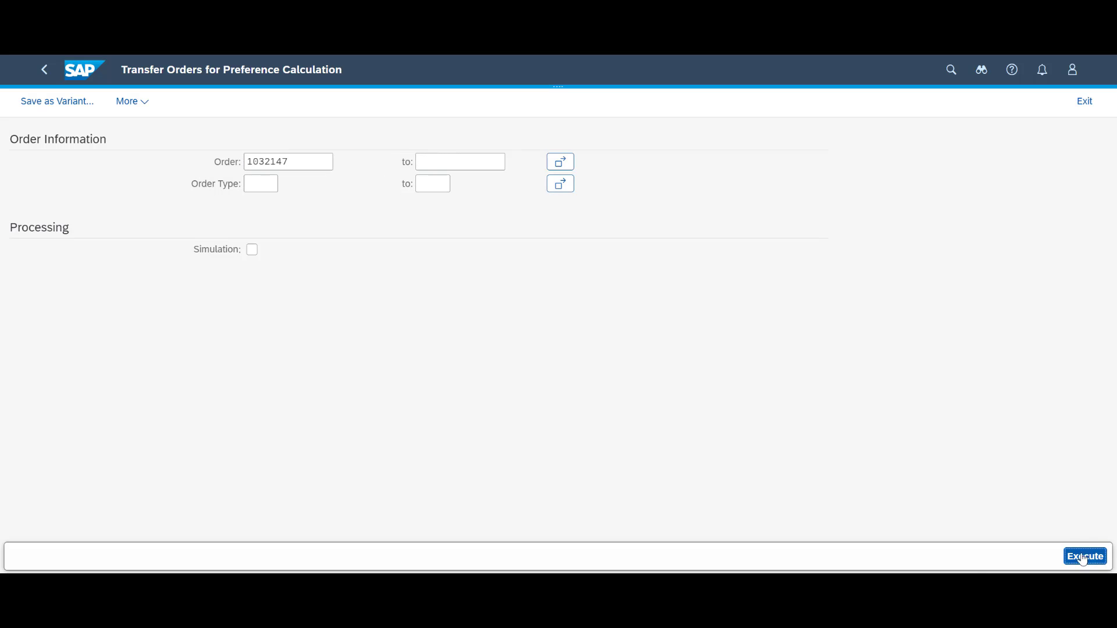
left_click(21, 160)
left_click(31, 283)
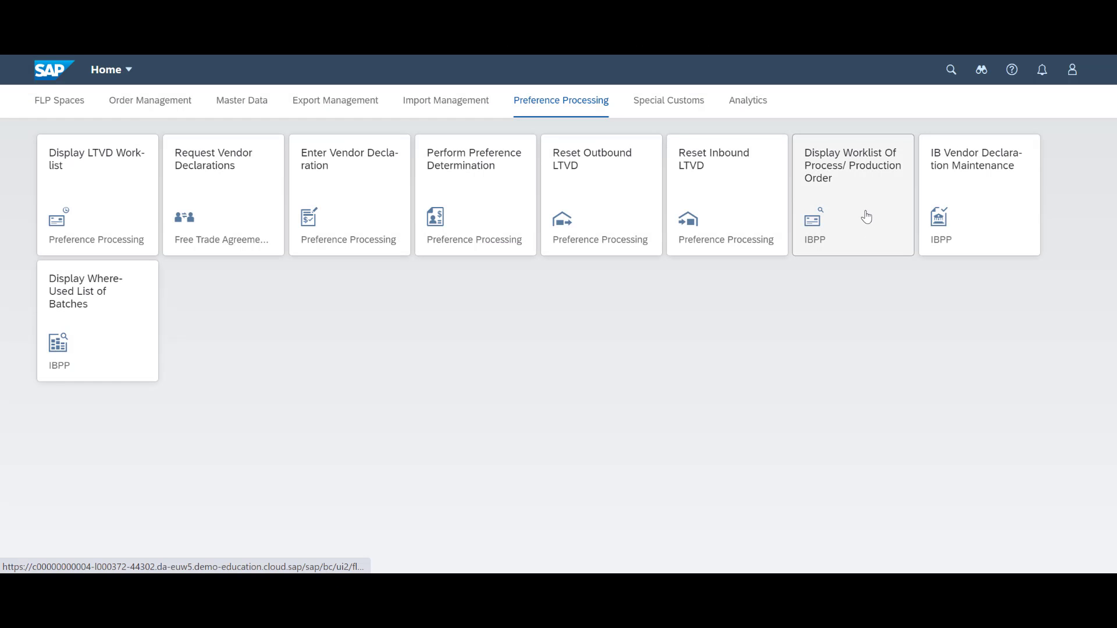
Open the Semi-Finished 1 order in the process/production order worklist and review its multilevel bill of material.
left_click(866, 217)
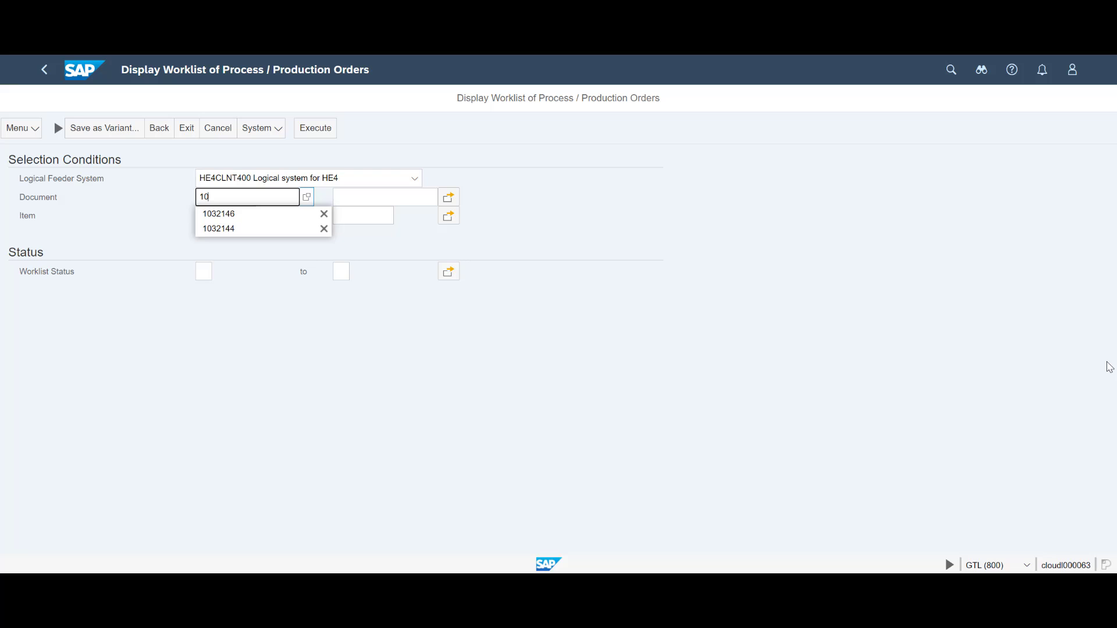
type("3")
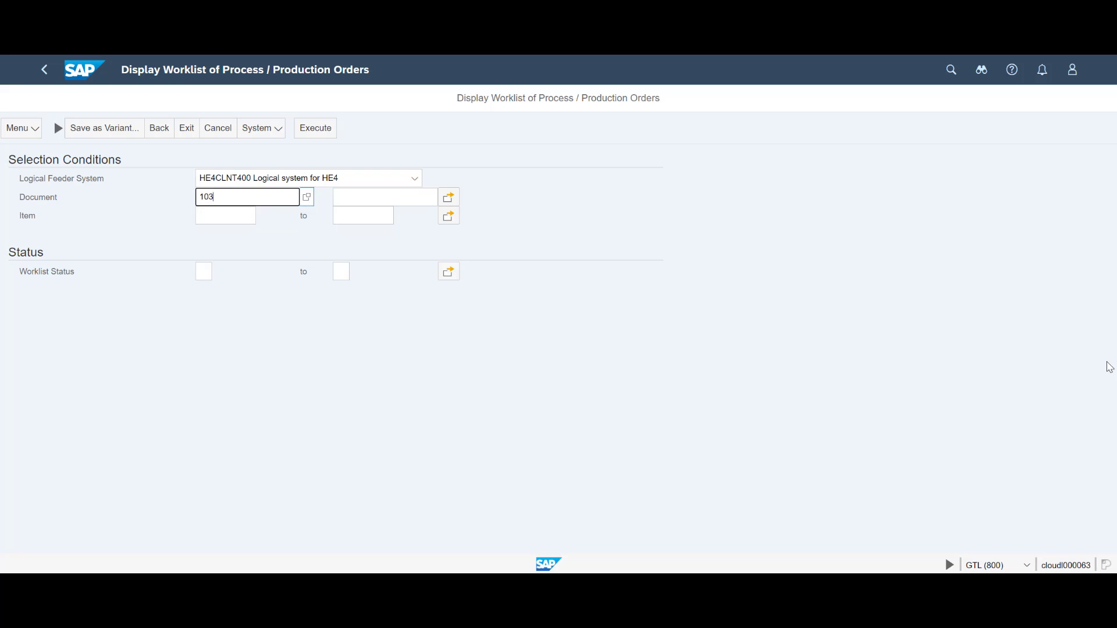
type("2147")
key("Tab")
left_click(312, 129)
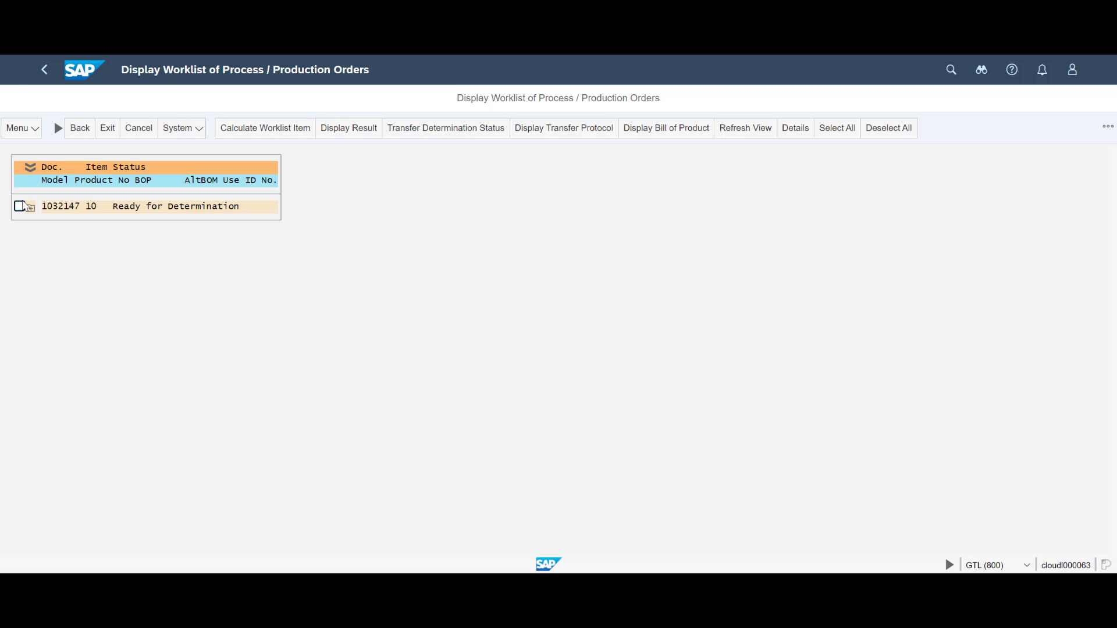
left_click(24, 206)
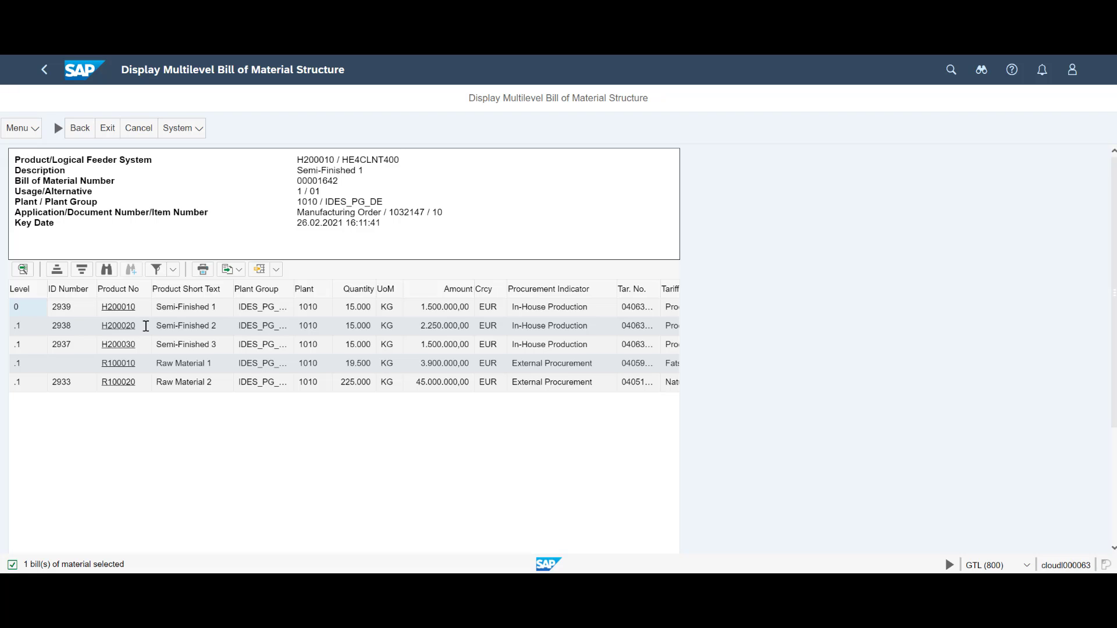
left_click(79, 128)
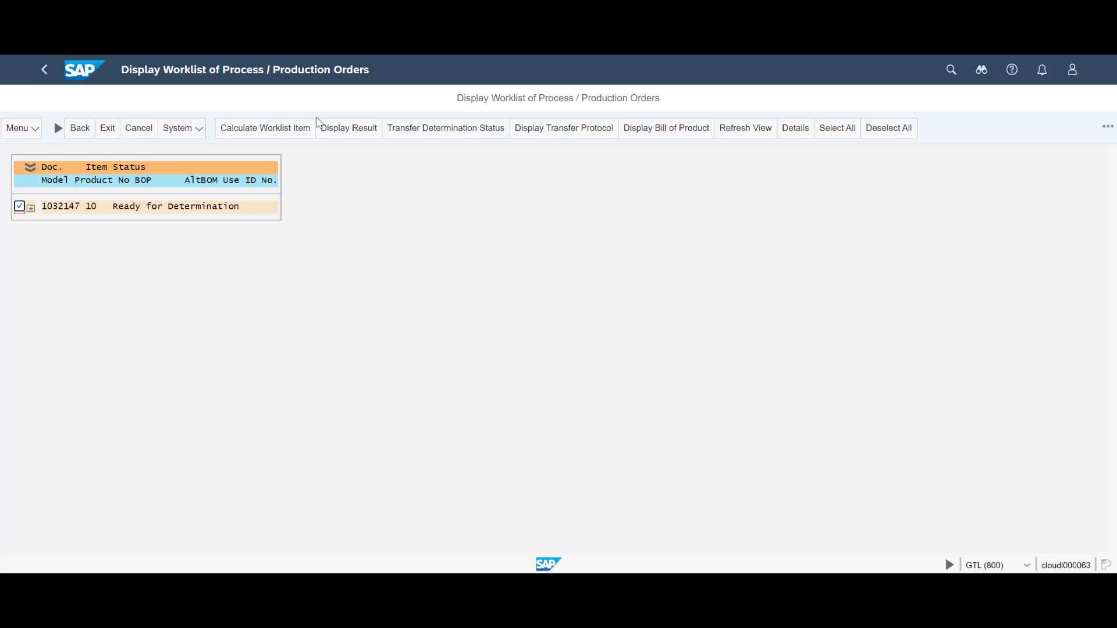
Run the simulated preference determination for the Semi-Finished 1 order's worklist item, then return to the worklist and refresh it.
left_click(275, 129)
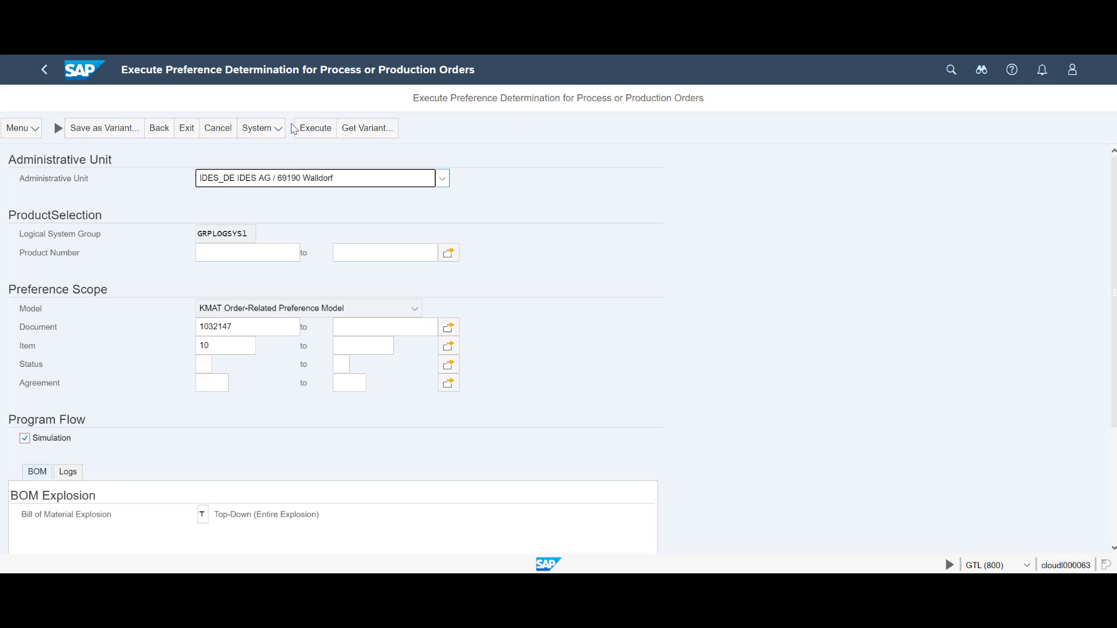
left_click(314, 130)
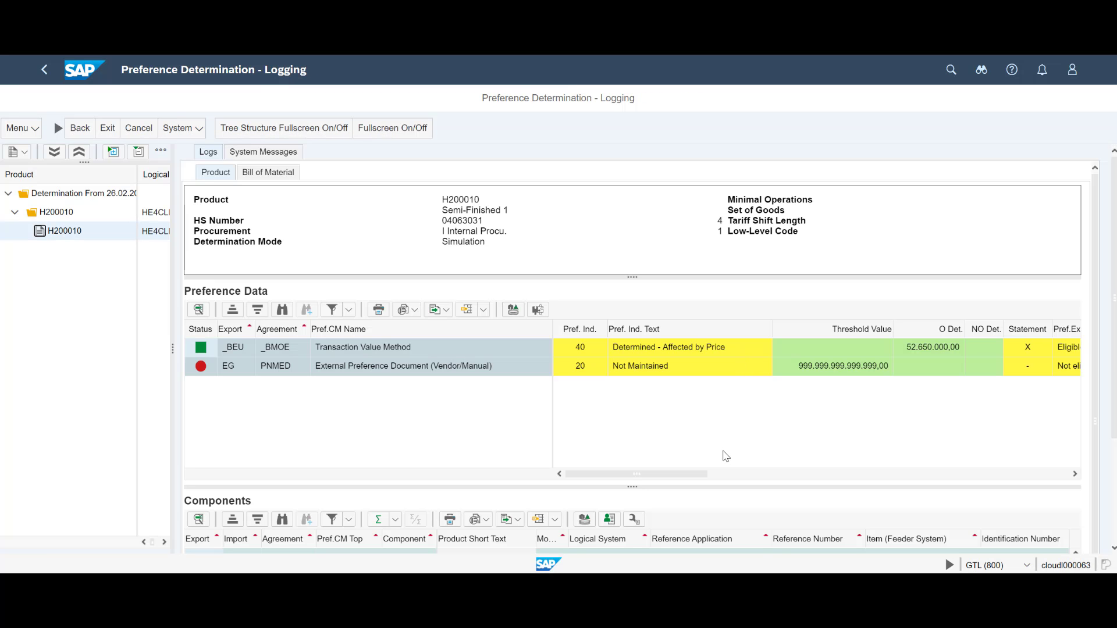
left_click(81, 128)
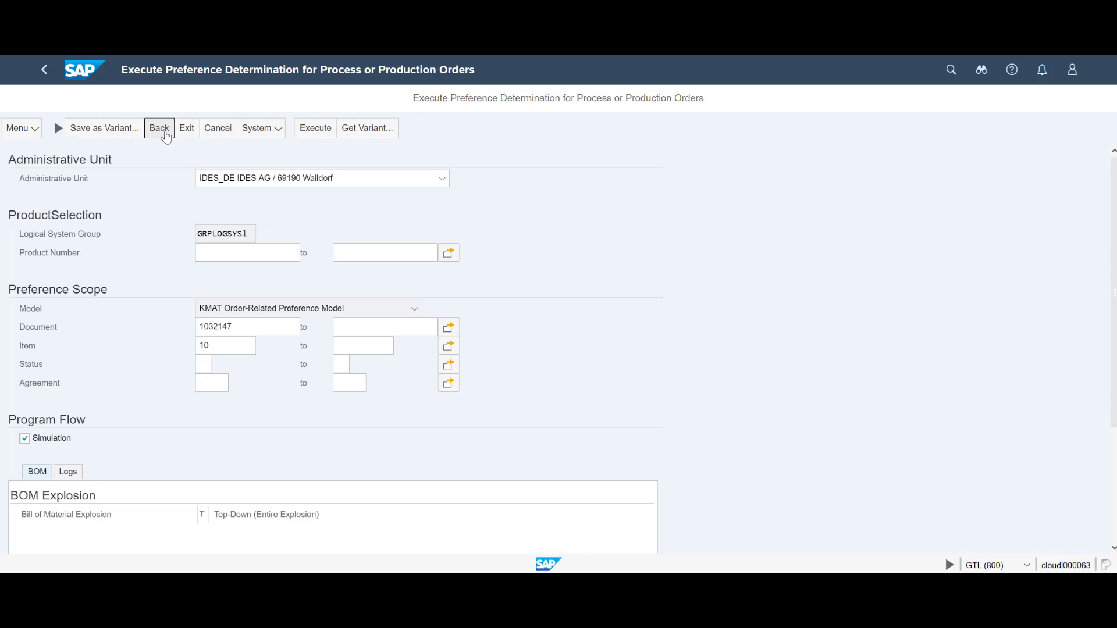
left_click(159, 129)
left_click(741, 129)
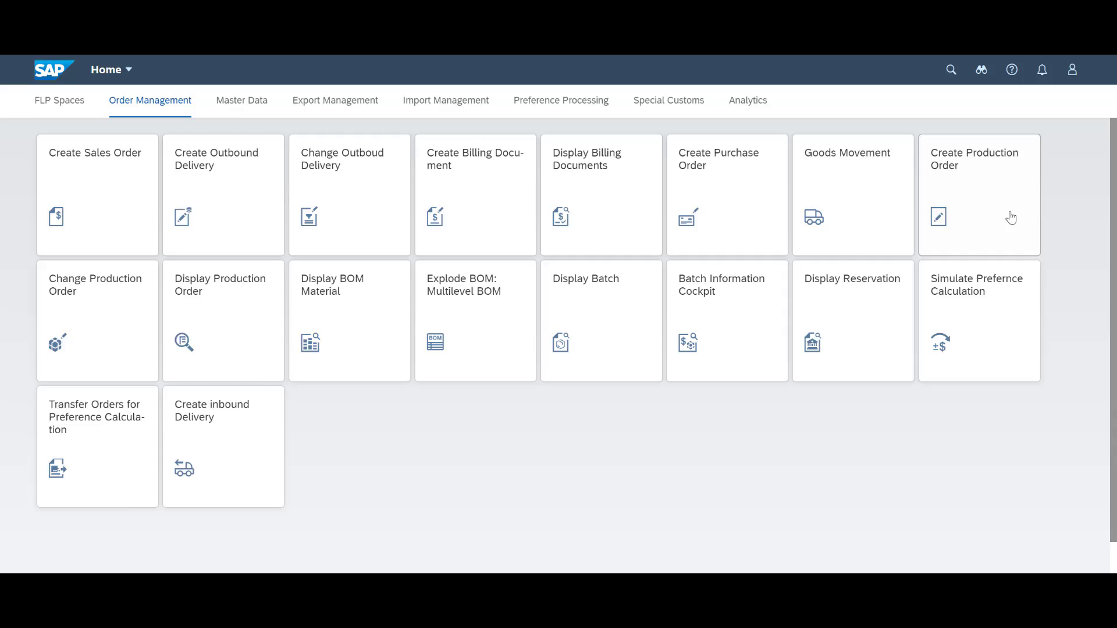
Create a production order of type ZP01 for material F300010 in plant 1010 with a total quantity of 30 KG.
left_click(941, 217)
type("1010")
key("Tab")
key("Tab")
type("Z")
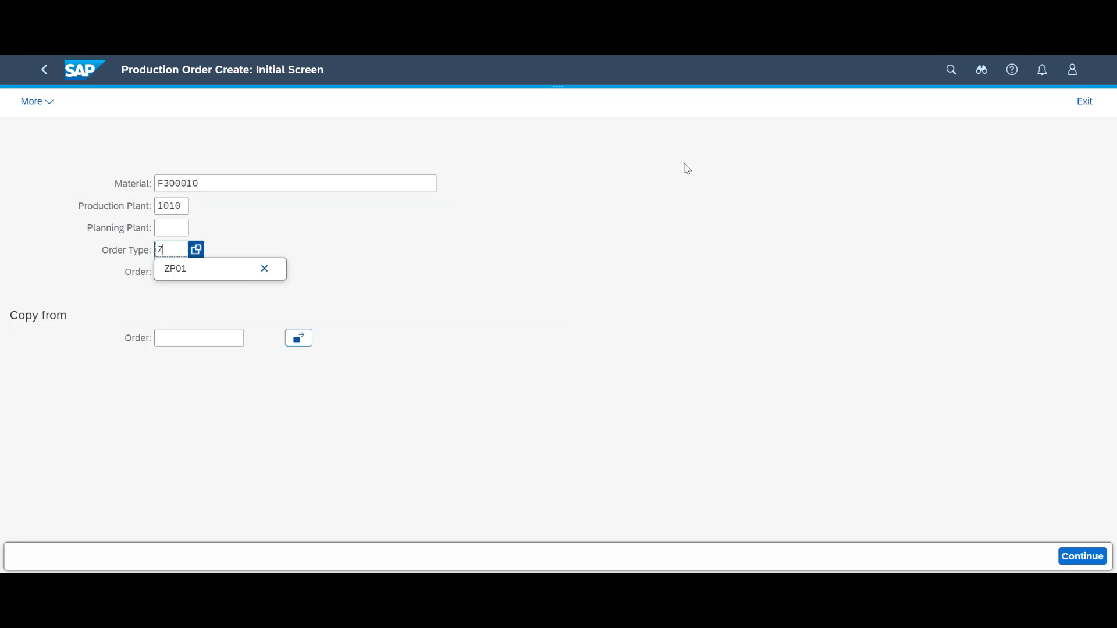
type("P01")
left_click(1082, 556)
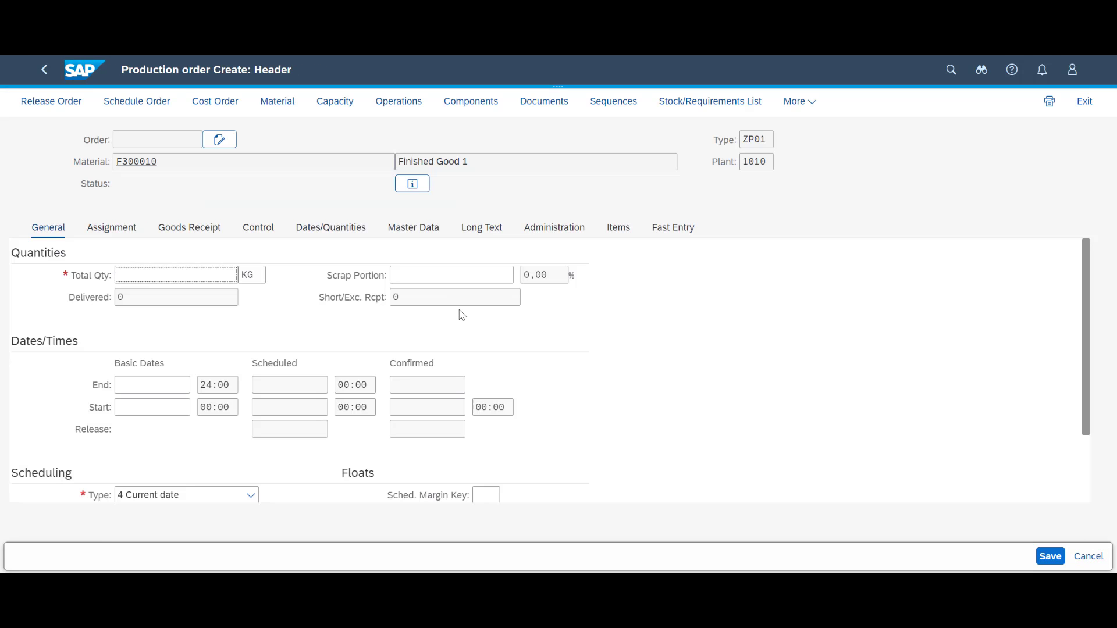
type("30")
key("Return")
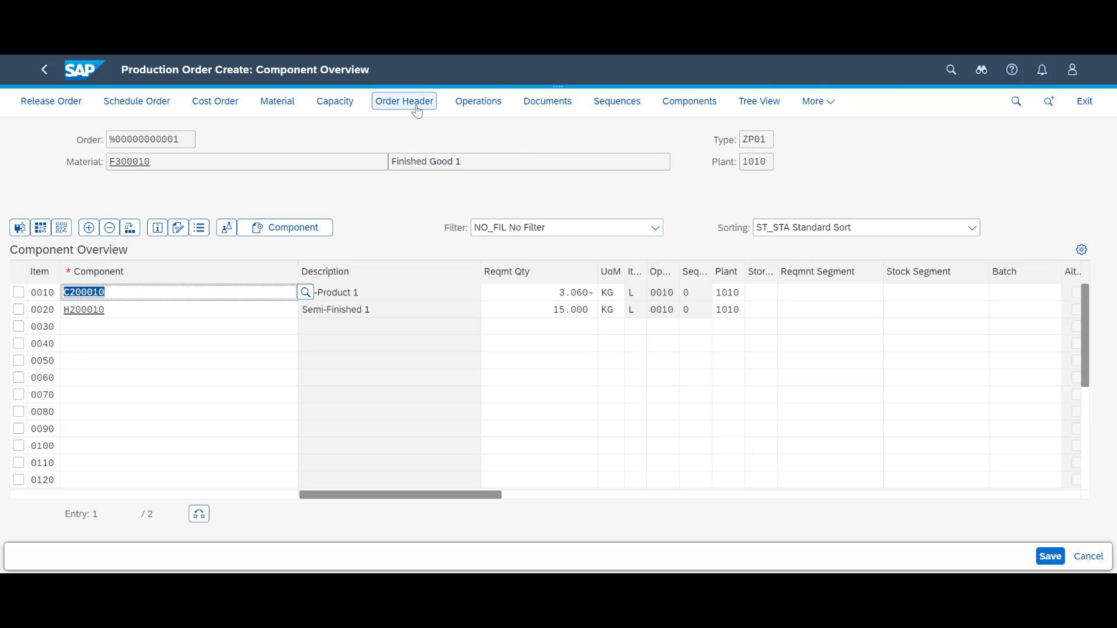
Assign profit center SAP-DUMMY to the Finished Good 1 production order.
left_click(405, 103)
left_click(100, 230)
scroll(222, 378, "down", 3)
type("SA")
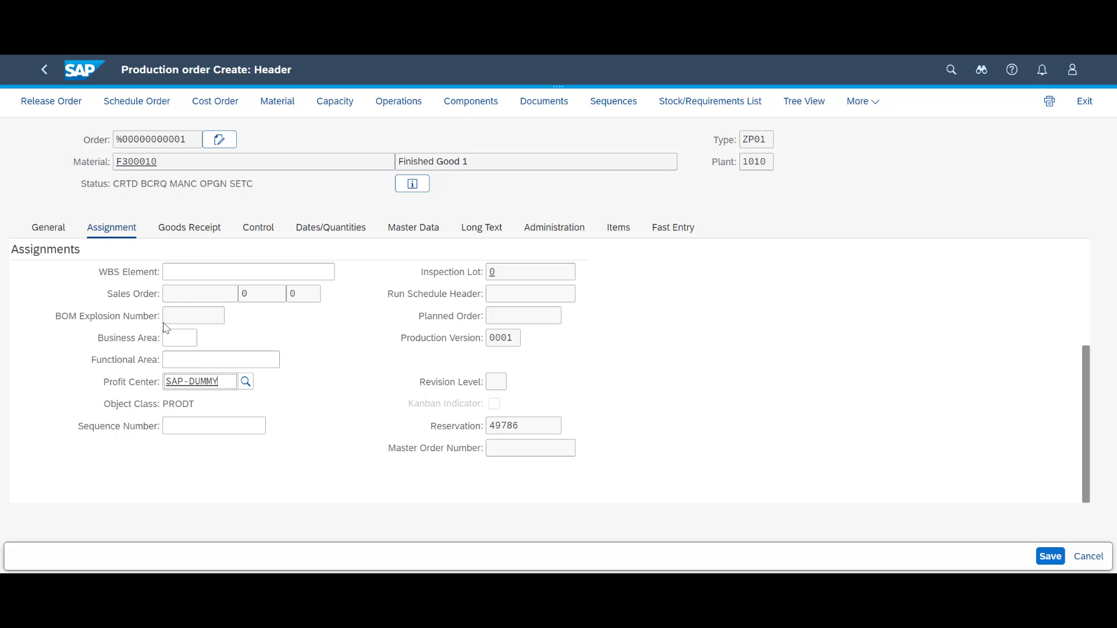
type("P-DUMMY")
Create a batch for the Finished Good 1 order's goods receipt and save the production order.
left_click(213, 227)
left_click(545, 473)
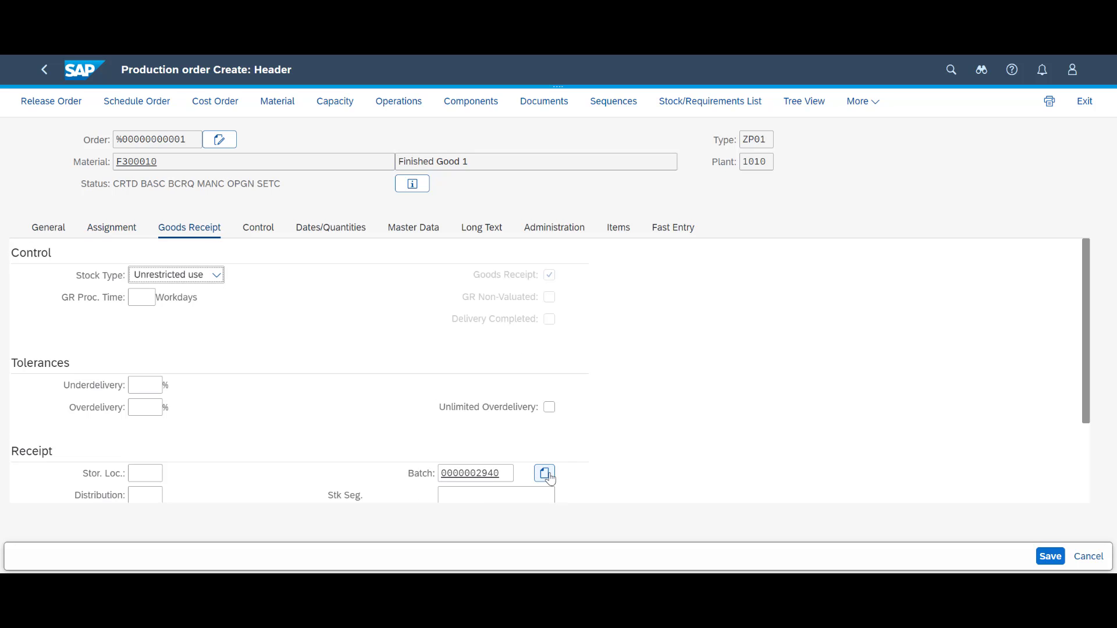
key("ctrl+s")
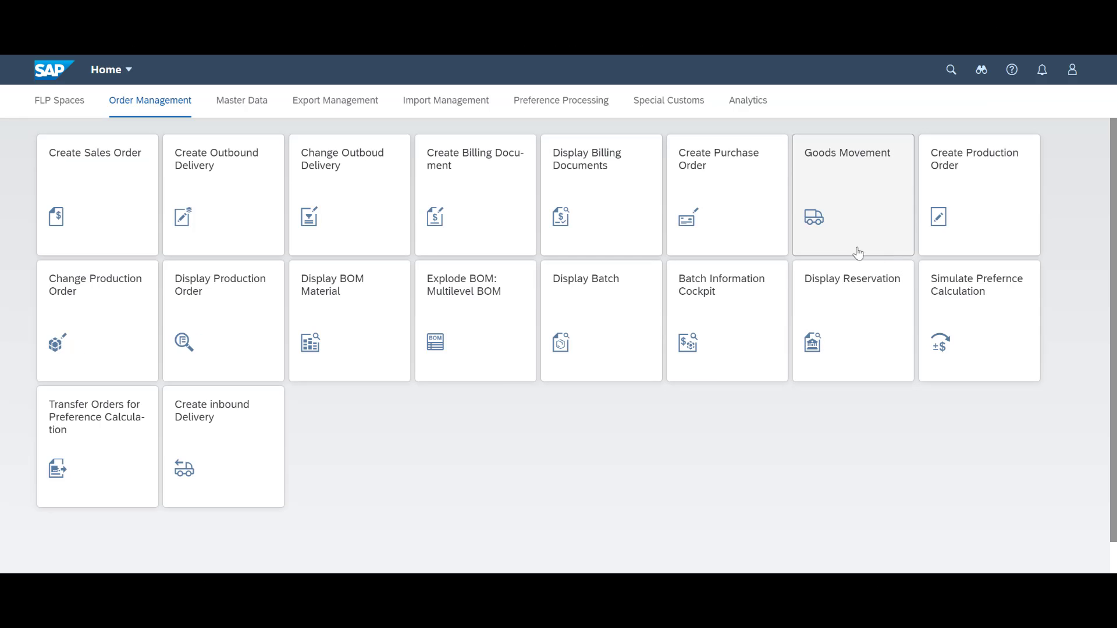
Open a goods issue for the Finished Good 1 production order and load its components.
left_click(858, 244)
type("1032149")
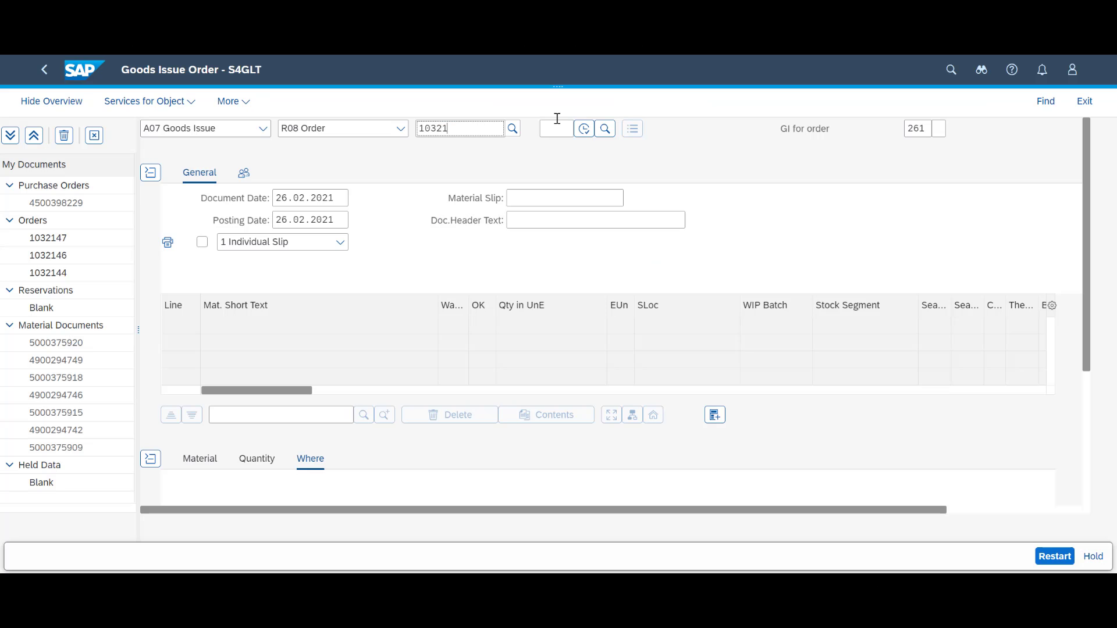
left_click(557, 119)
key("Return")
Set storage location 0001 for Co-Product 1 and mark the item as OK.
left_click(428, 344)
type("0001")
key("Tab")
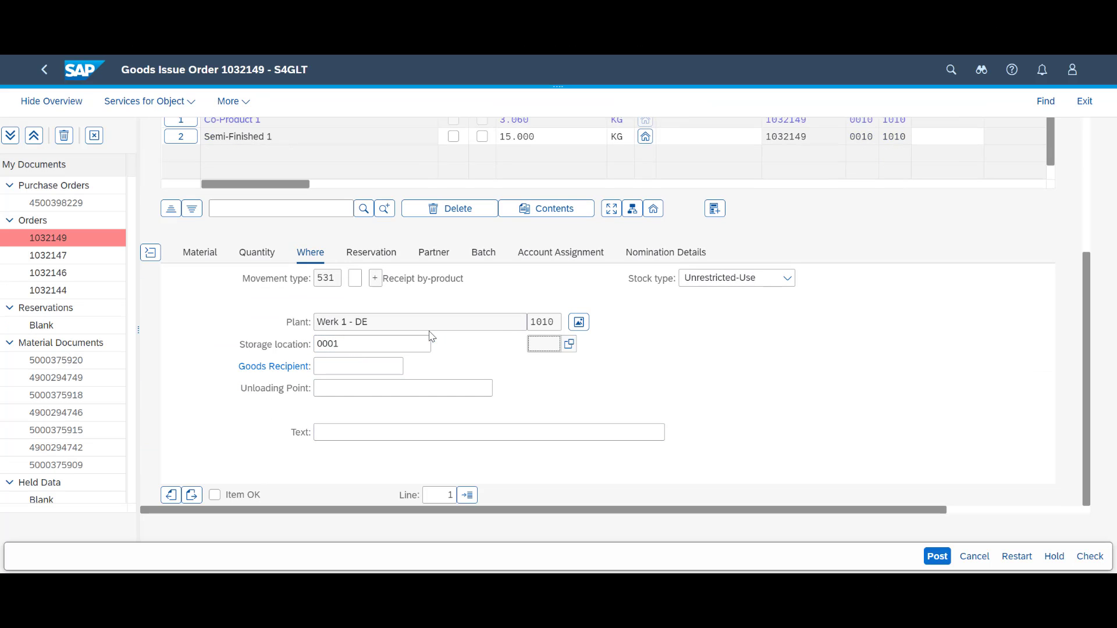
left_click(214, 495)
Look up the plant material batches available for Co-Product 1.
left_click(483, 252)
left_click(395, 287)
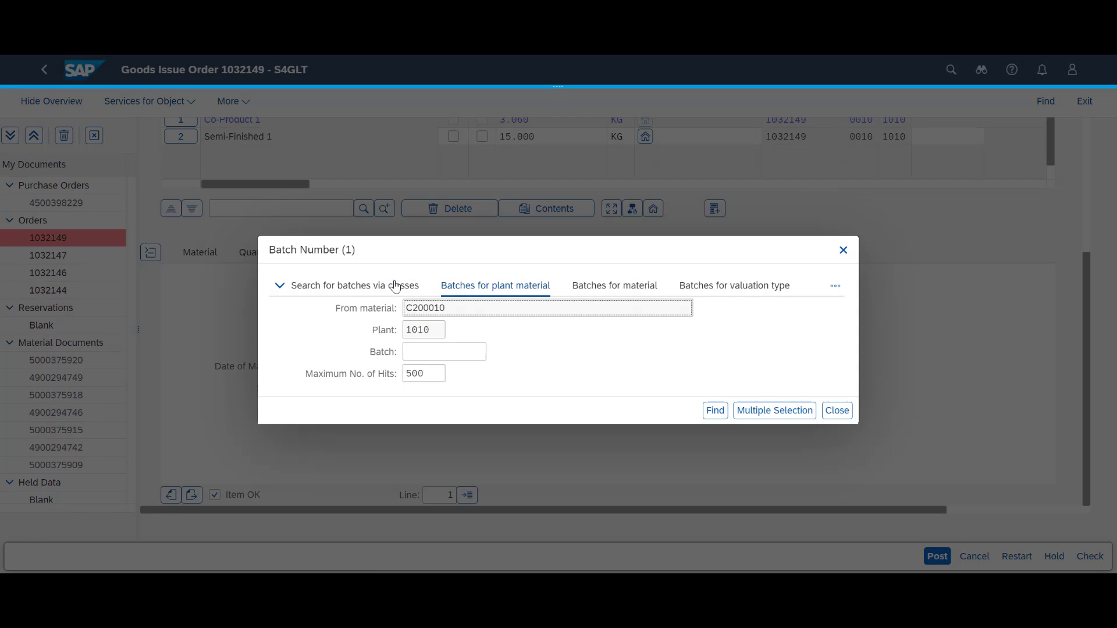
left_click(710, 416)
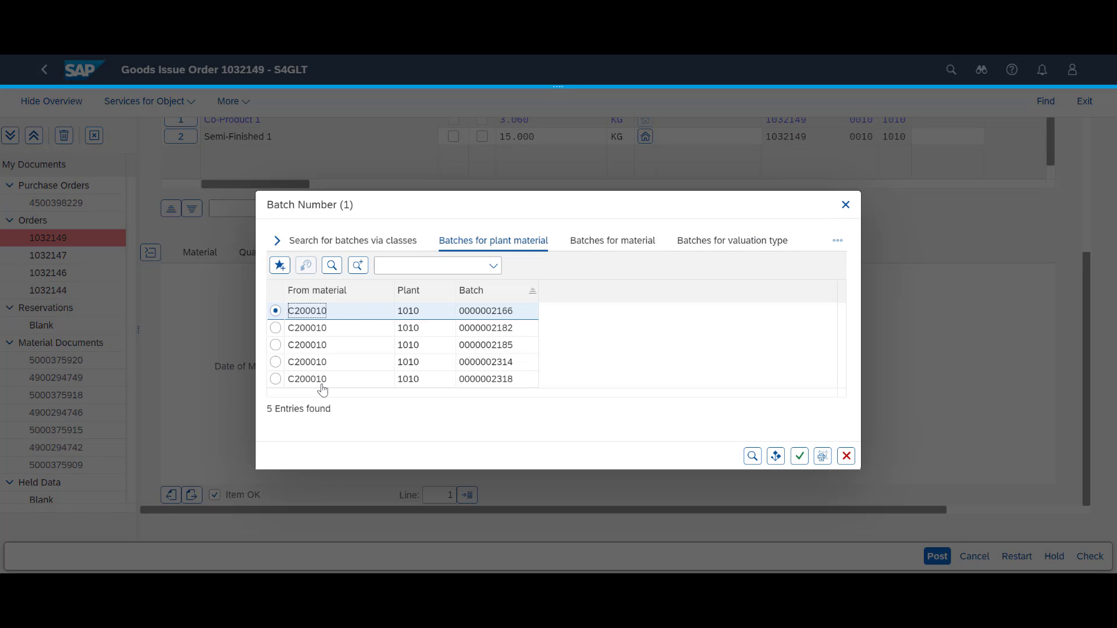
left_click(275, 379)
left_click(800, 456)
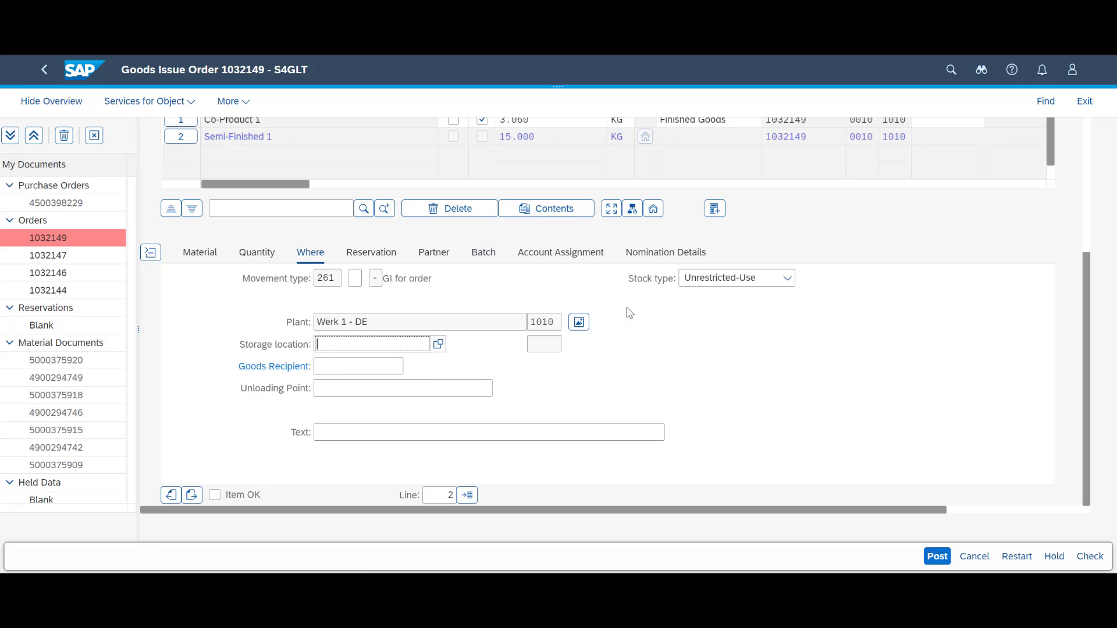
Set storage location 0001 for Semi-Finished 1, mark it as OK and select its batch.
type("0001")
left_click(480, 253)
left_click(370, 280)
left_click(389, 279)
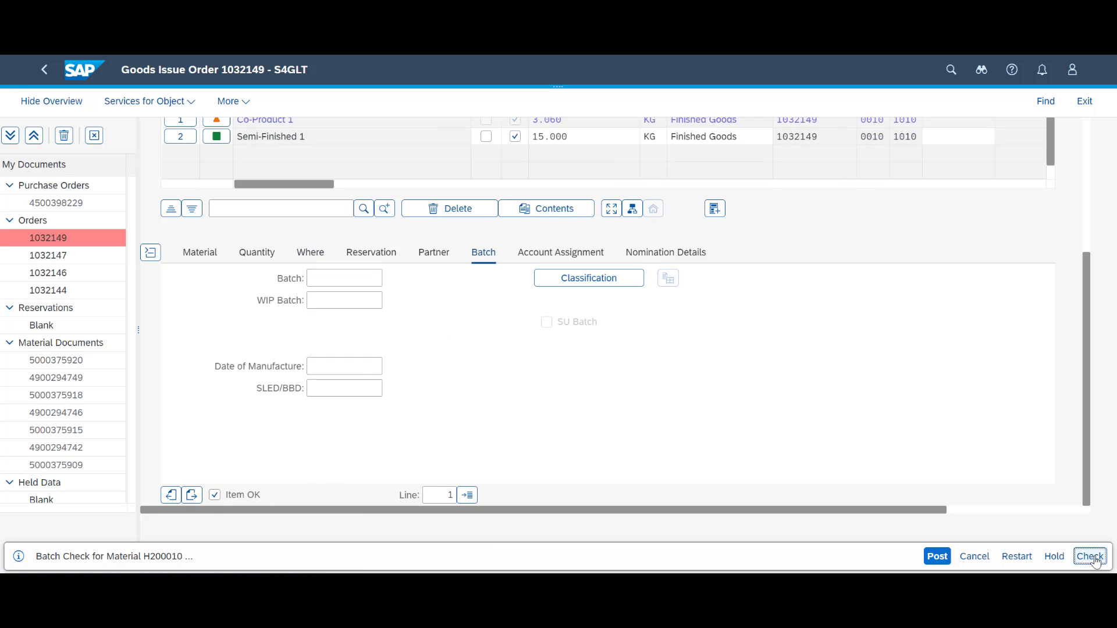
Create a new batch for Co-Product 1 and post the goods issue.
left_click(856, 232)
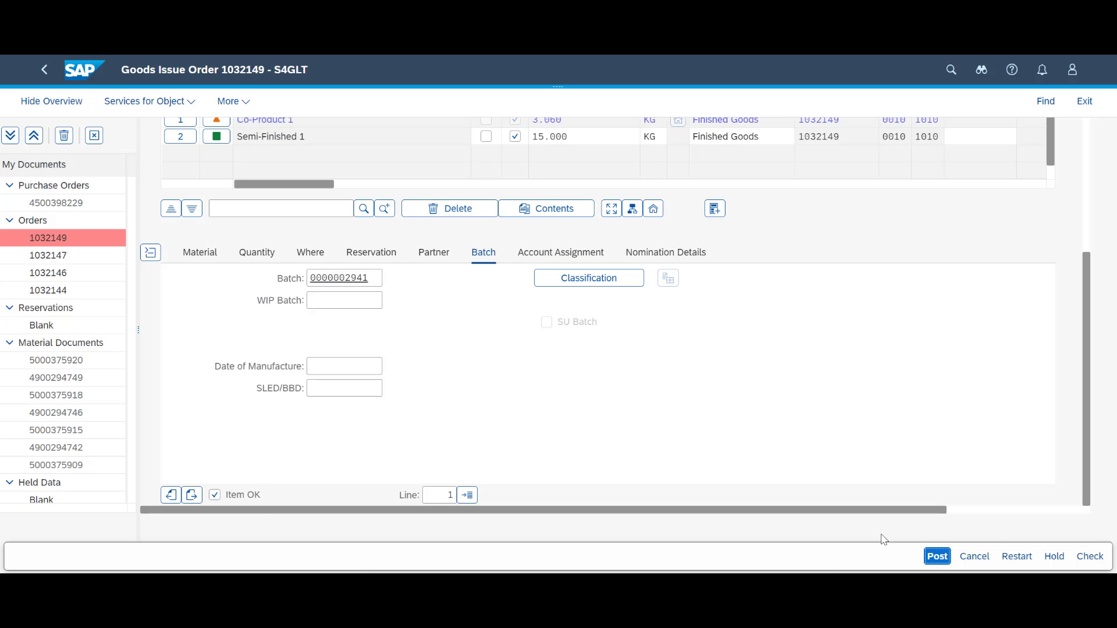
left_click(937, 556)
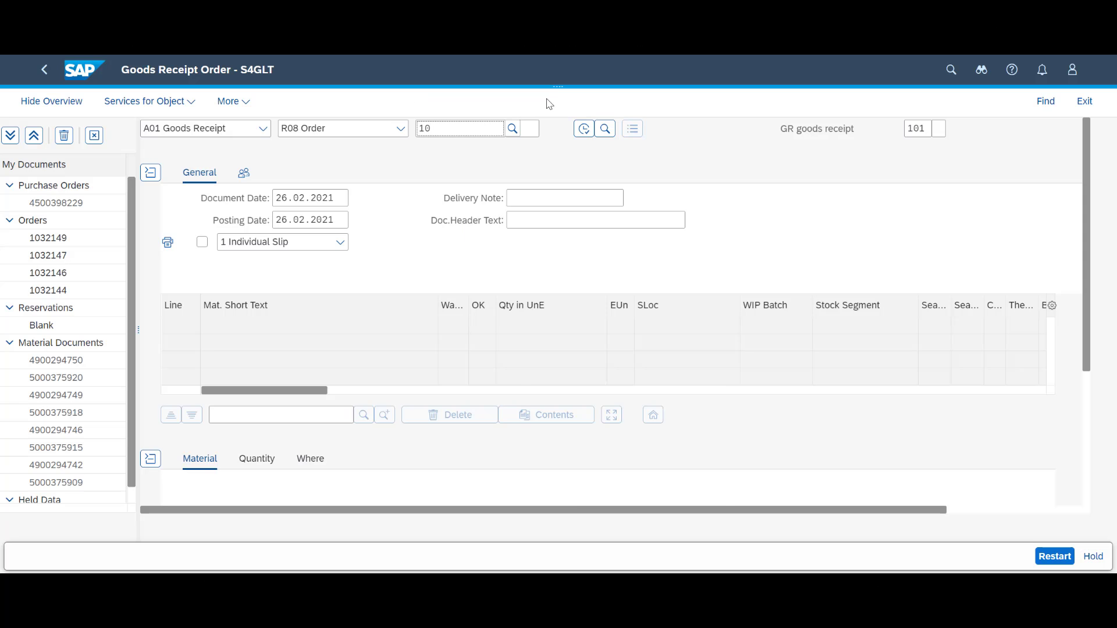
Post the goods receipt for the Finished Good 1 order with storage location 0001 and the item marked as OK.
type("1032149")
key("Return")
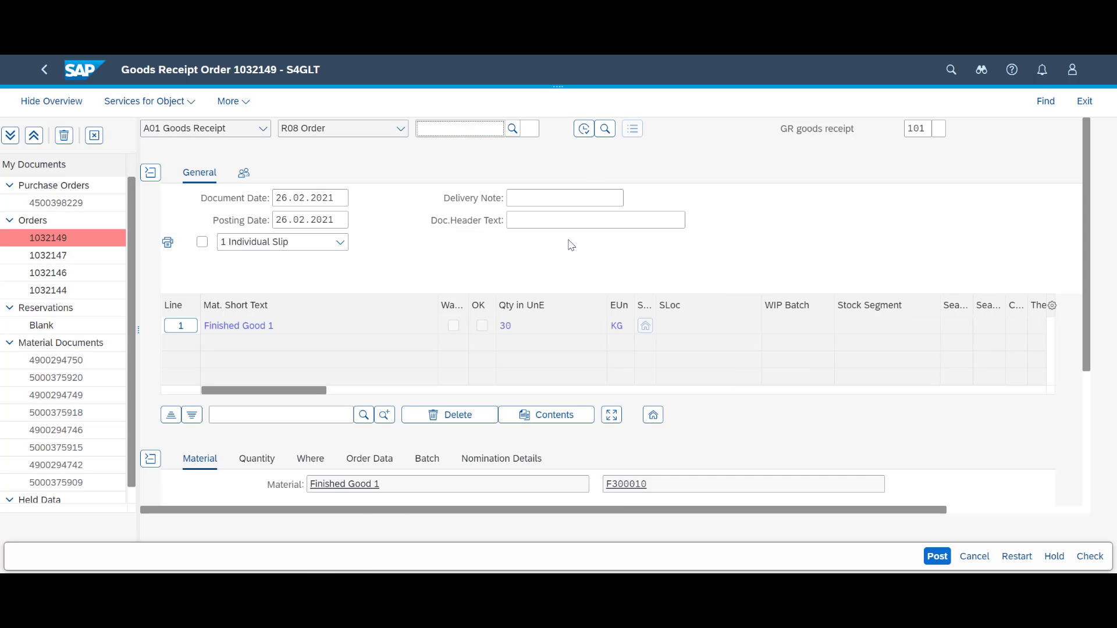
left_click(310, 459)
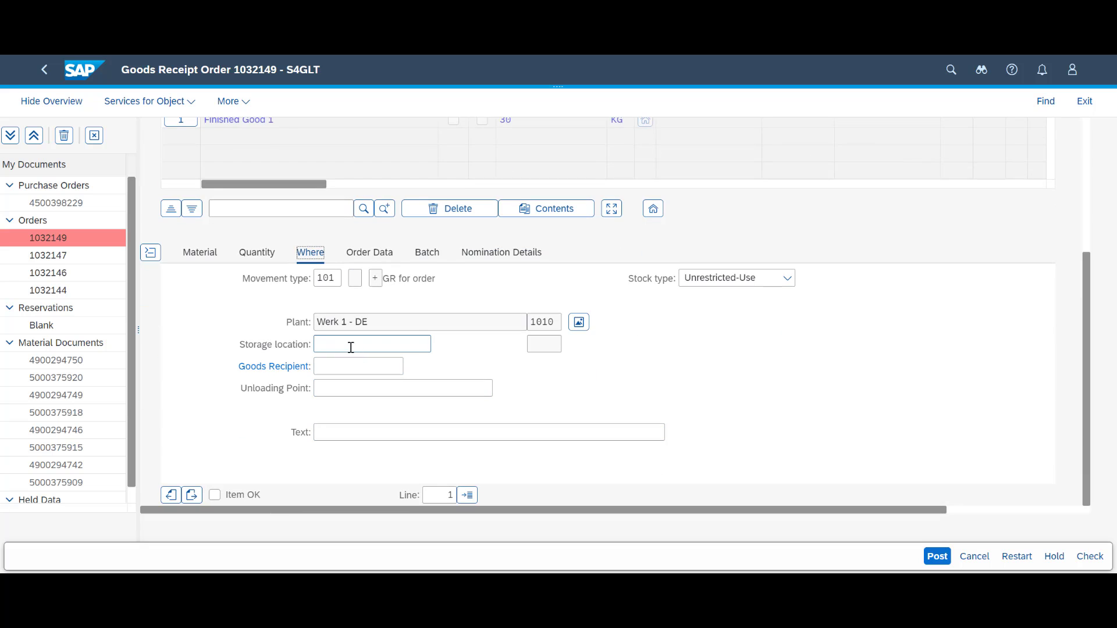
left_click(351, 347)
type("0001")
left_click(215, 495)
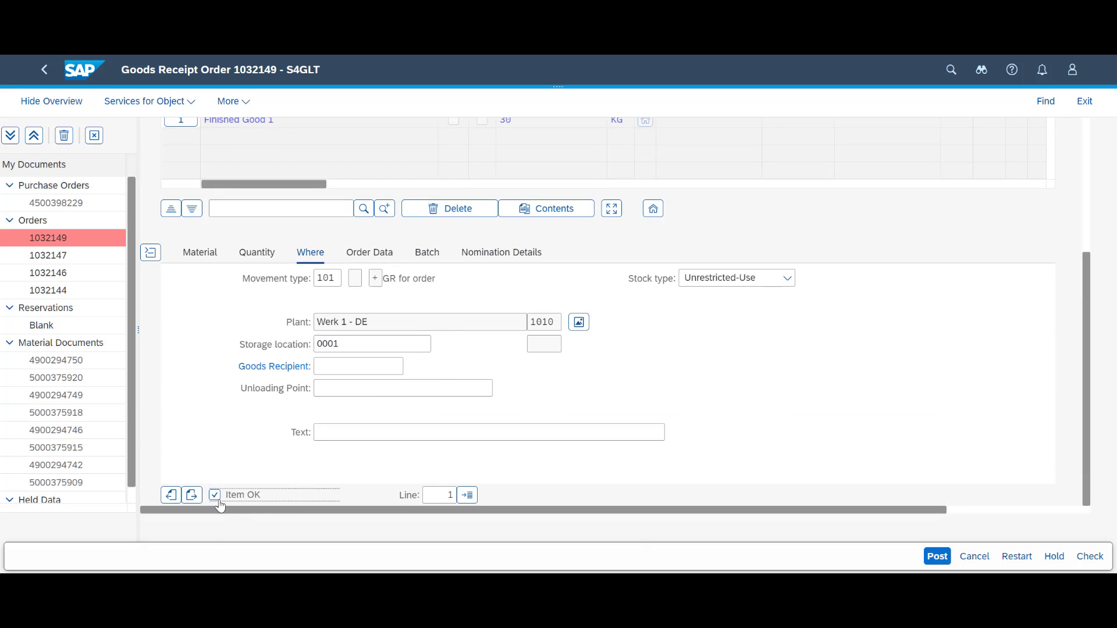
left_click(946, 563)
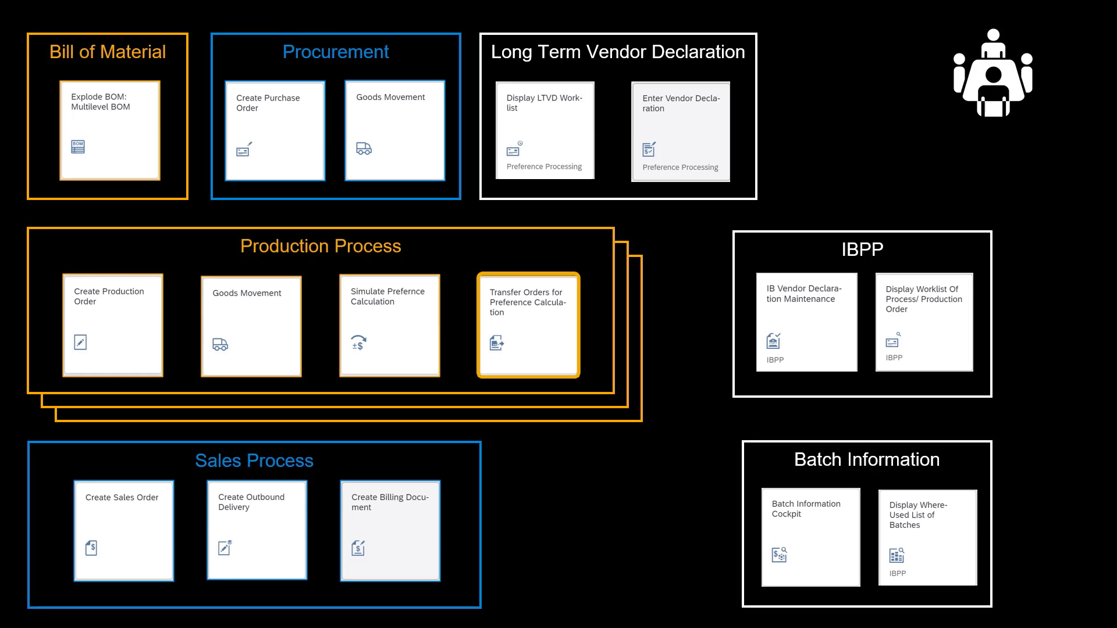
Transfer the Finished Good 1 production order for preference calculation and expand the transfer log.
type("1032149")
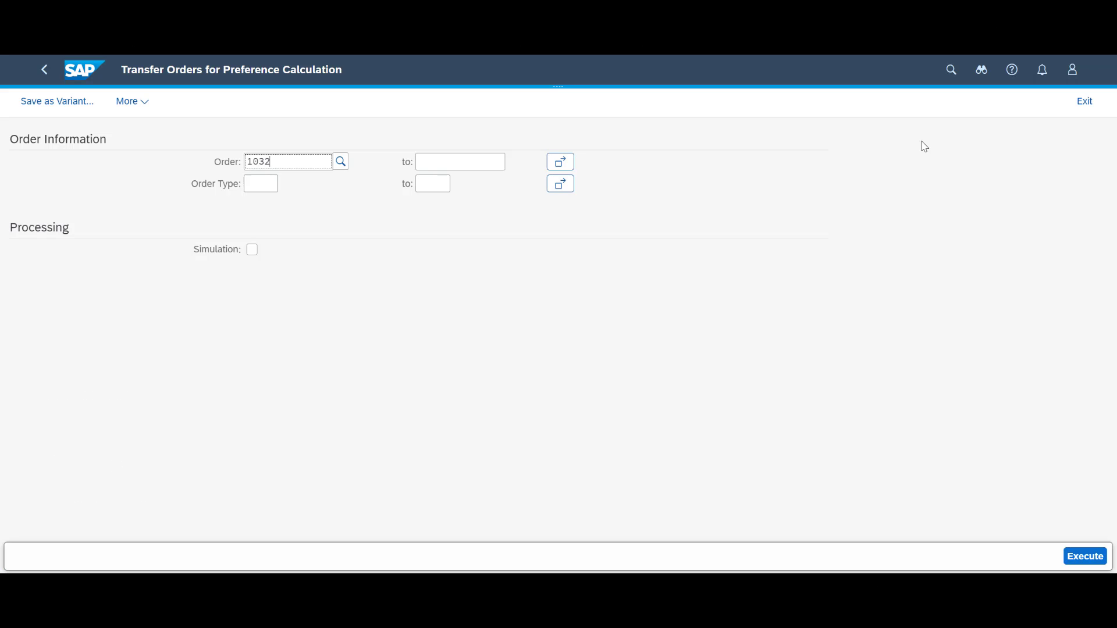
key("Tab")
left_click(1083, 557)
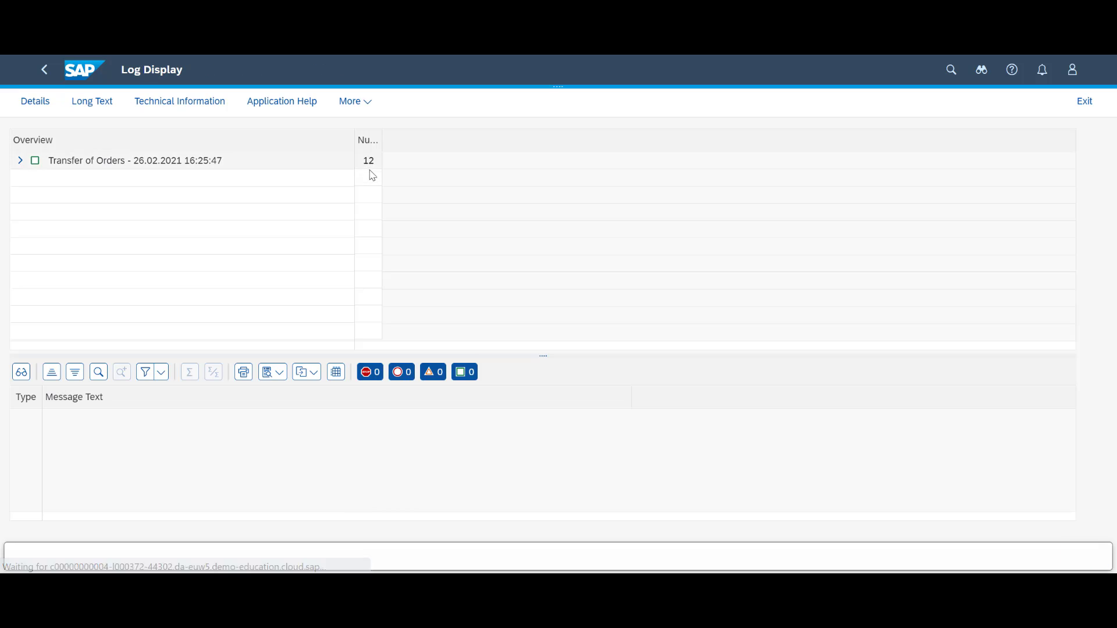
left_click(31, 178)
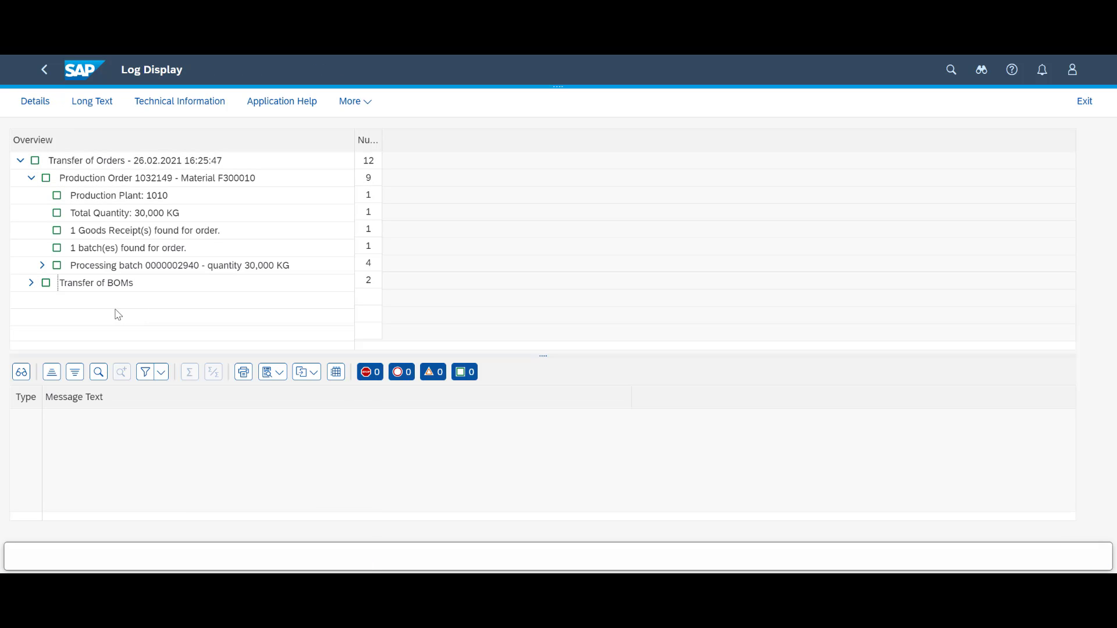
Review the BOM transfer log and run preference determination for worklist items 10 and 20 of the Finished Good 1 order.
left_click(31, 283)
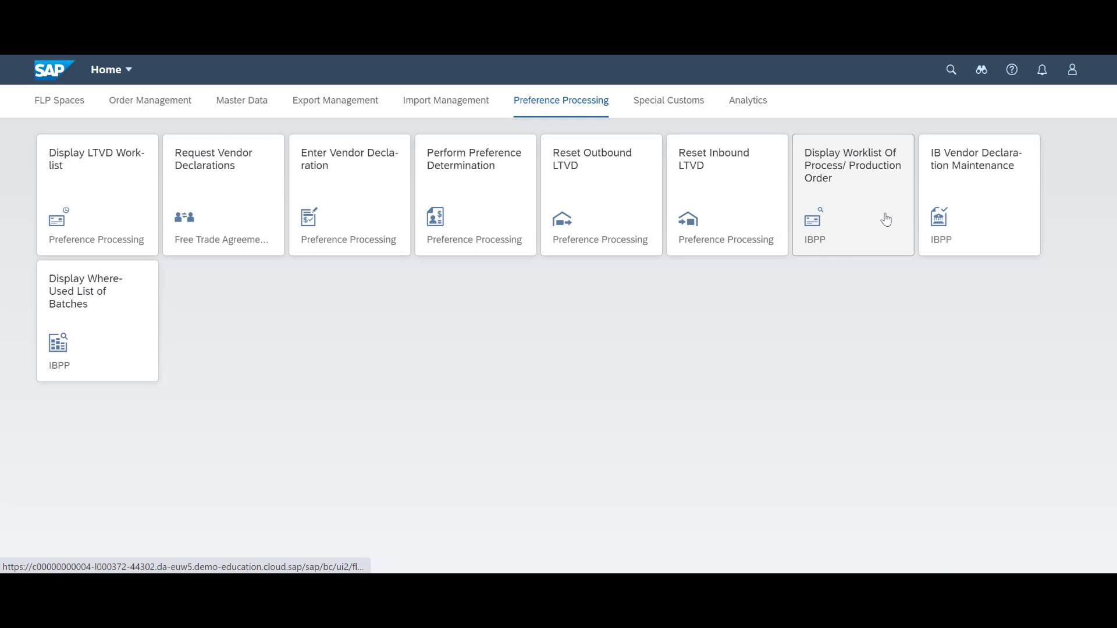
left_click(858, 200)
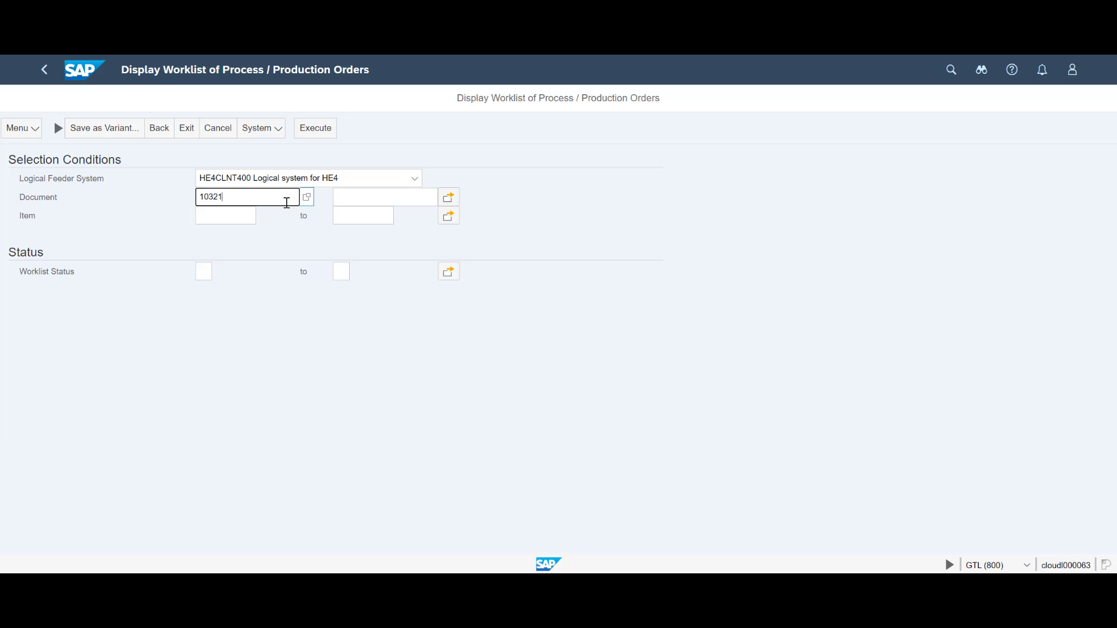
key("F8")
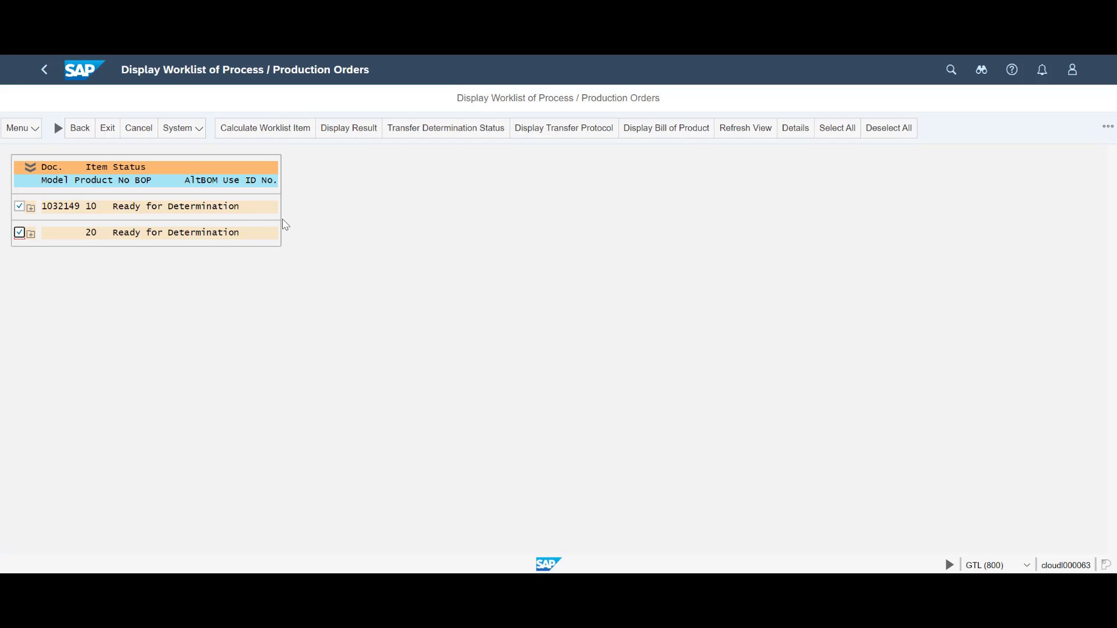
left_click(265, 129)
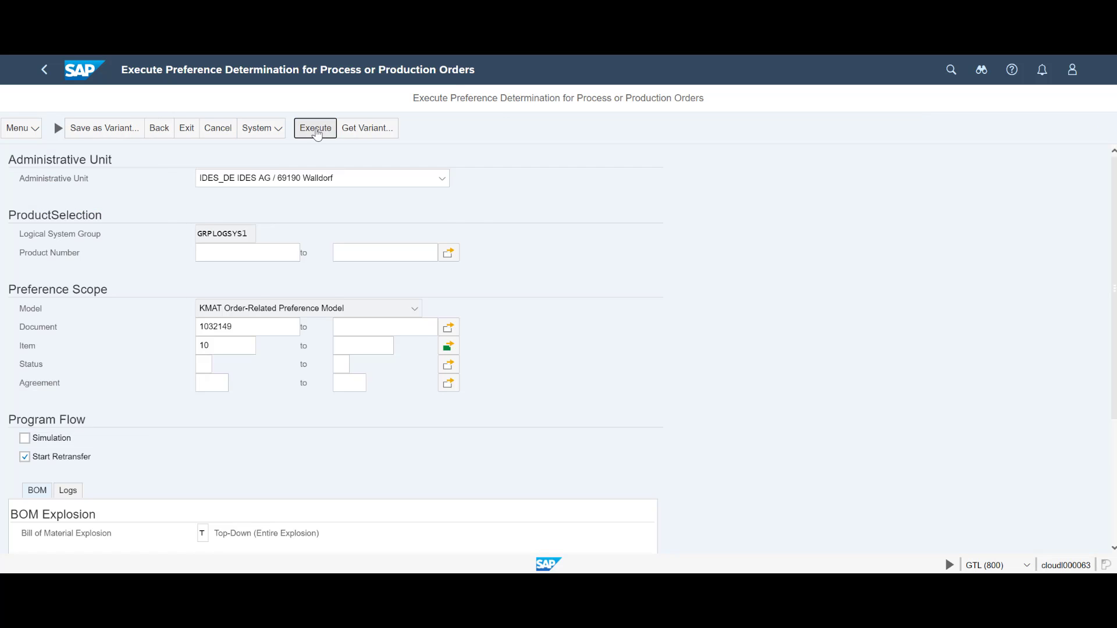
left_click(315, 125)
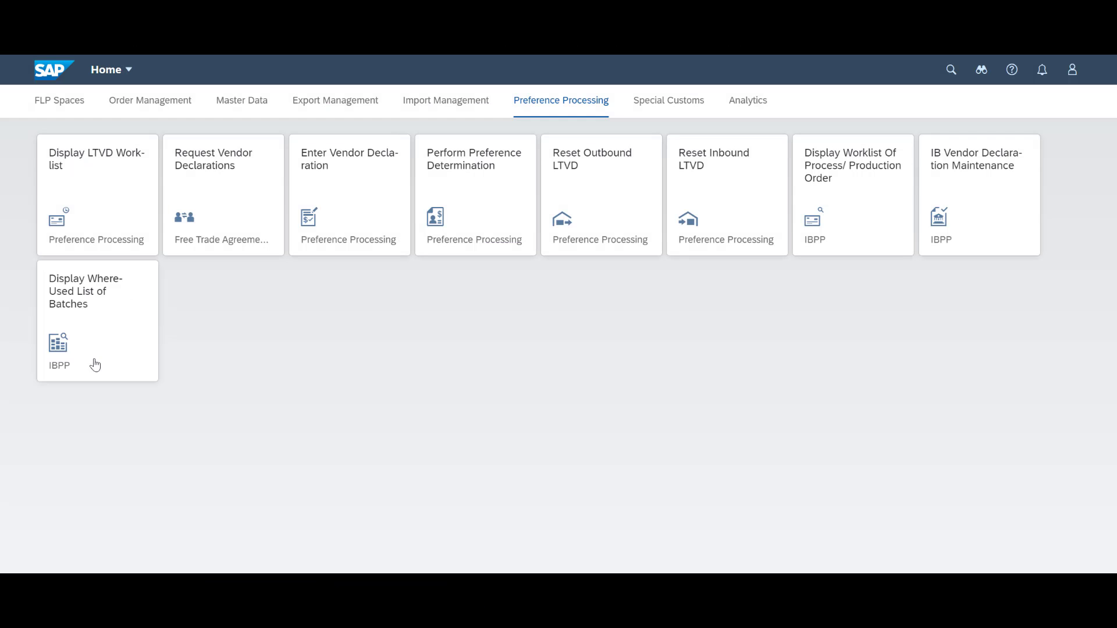
left_click(110, 357)
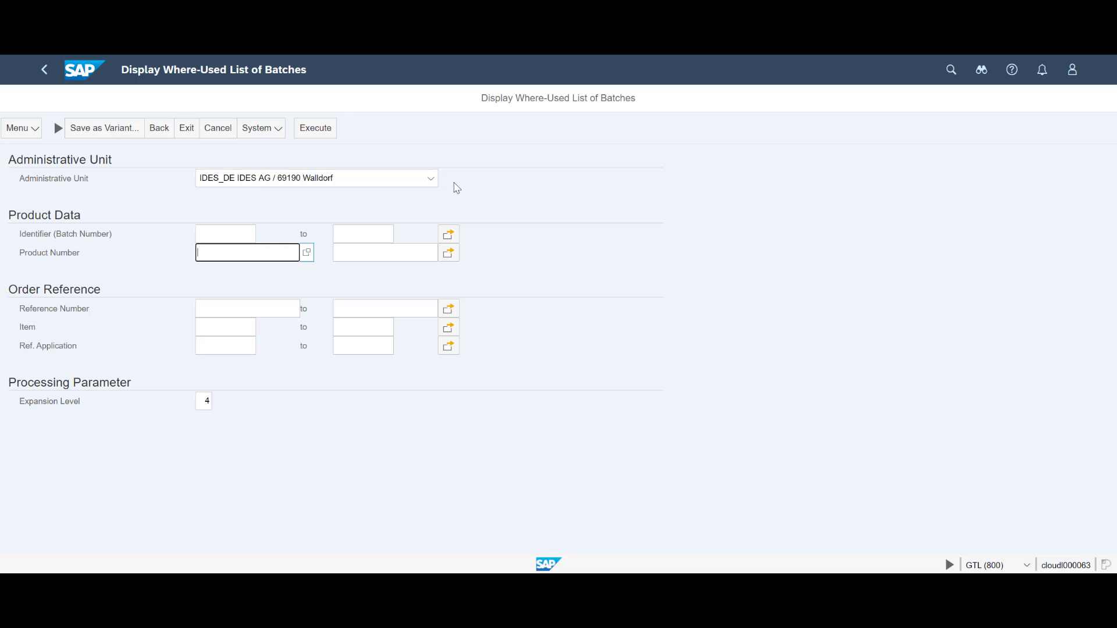
key("Tab")
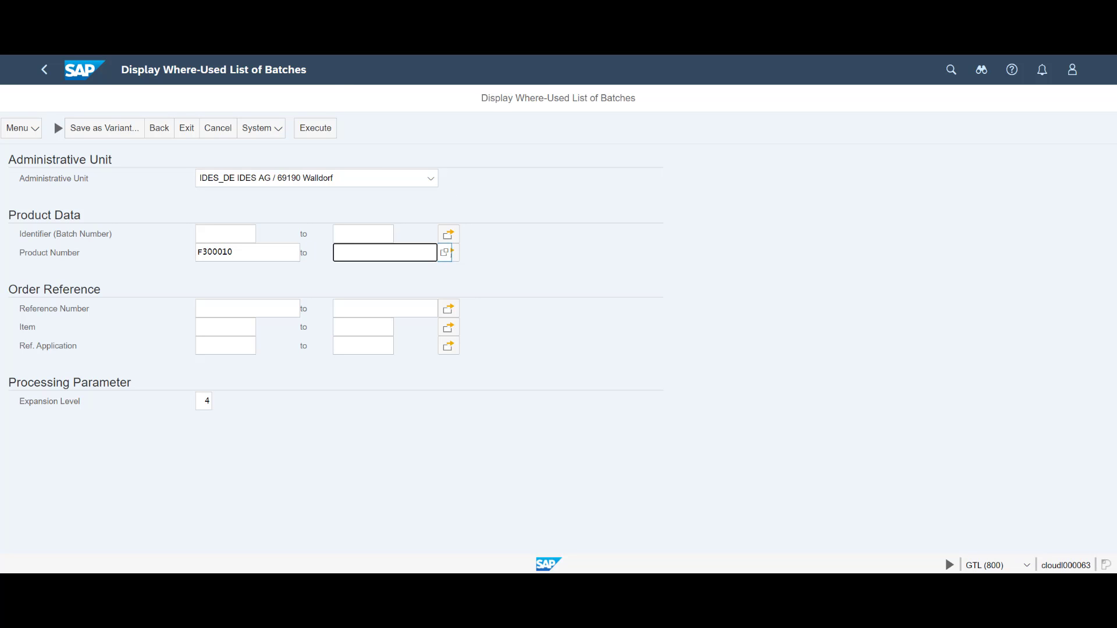
key("F8")
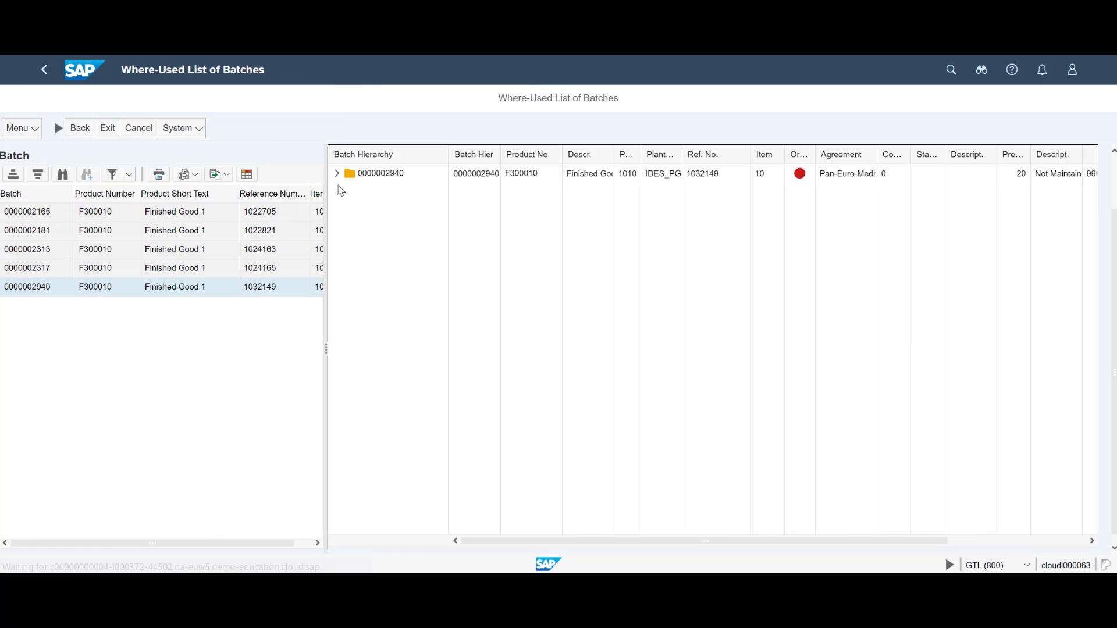
left_click(337, 173)
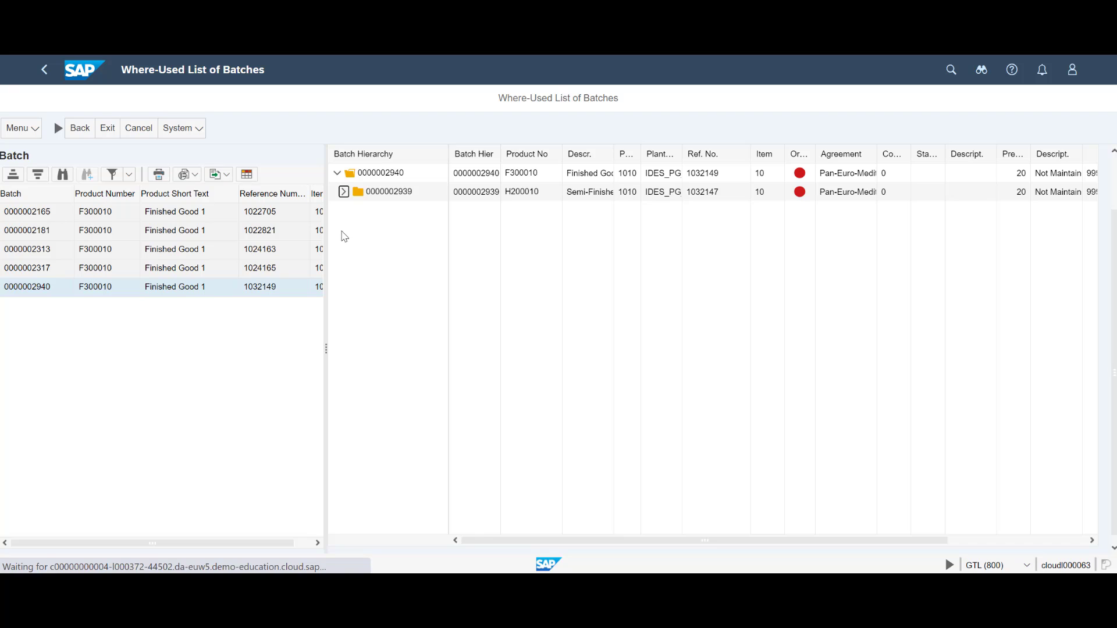
left_click(352, 247)
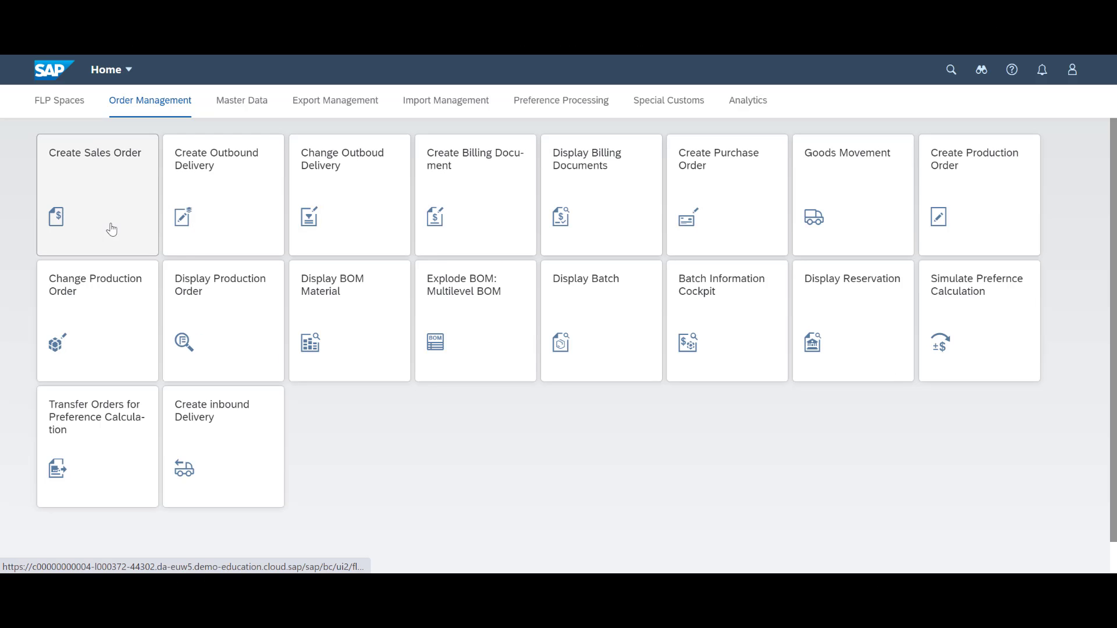
Start a sales order of type ZGT1 for sales organization 1010, distribution channel 10 and division 00.
left_click(110, 229)
type("ZGT1")
key("Tab")
type("1010")
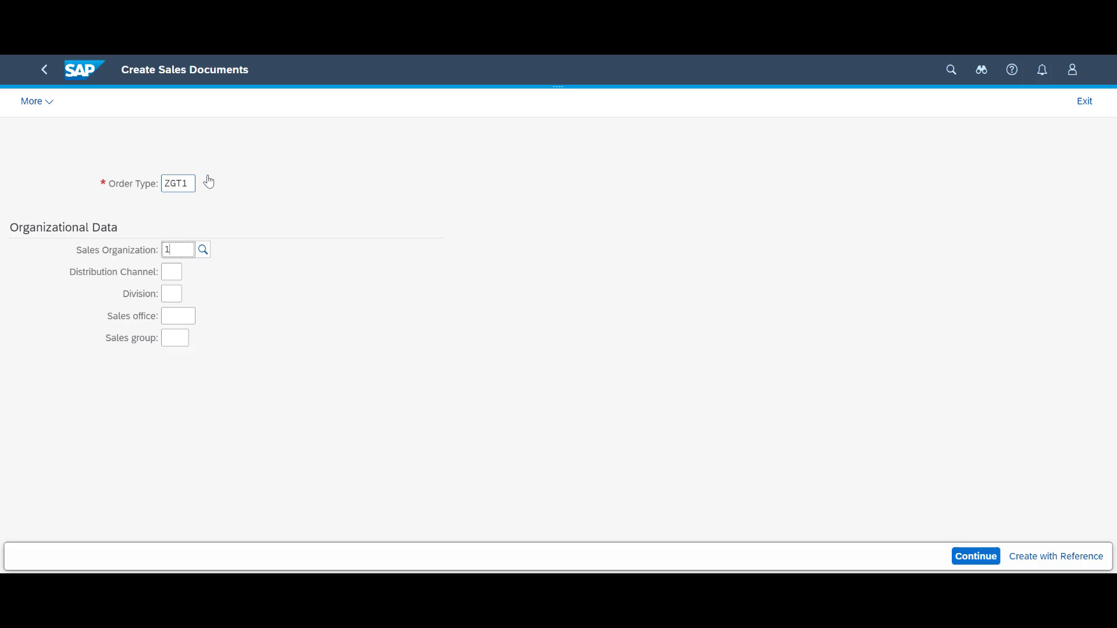
key("Tab")
type("10")
key("Tab")
type("00")
key("Return")
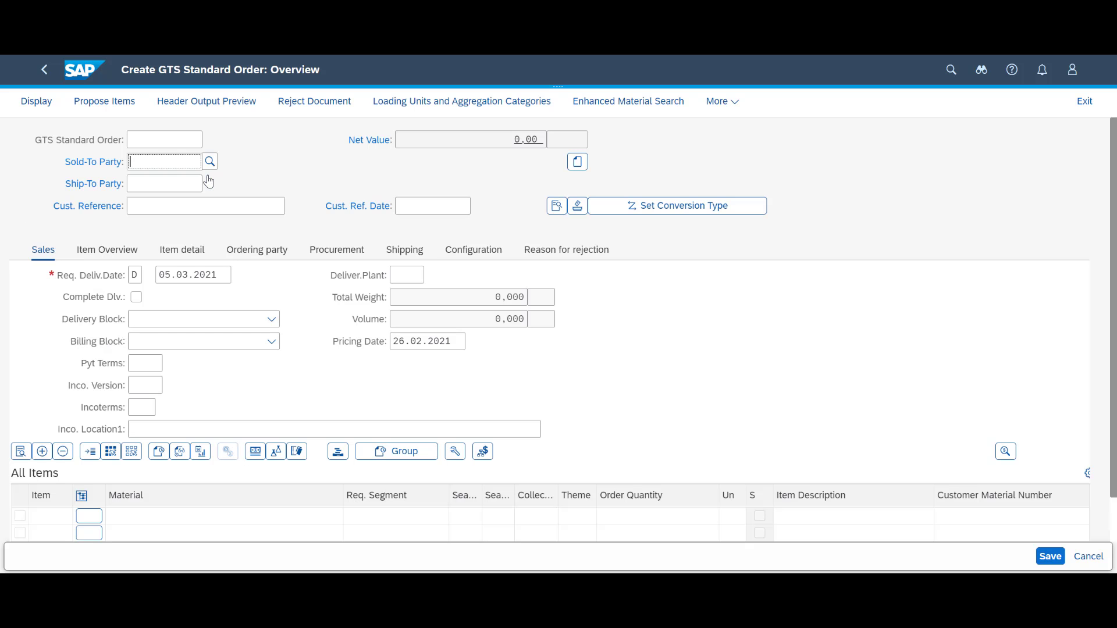
Enter the Swiss IBPP customer as sold-to and ship-to party and fill in the customer reference.
type("31")
left_click(152, 183)
type("31")
key("Tab")
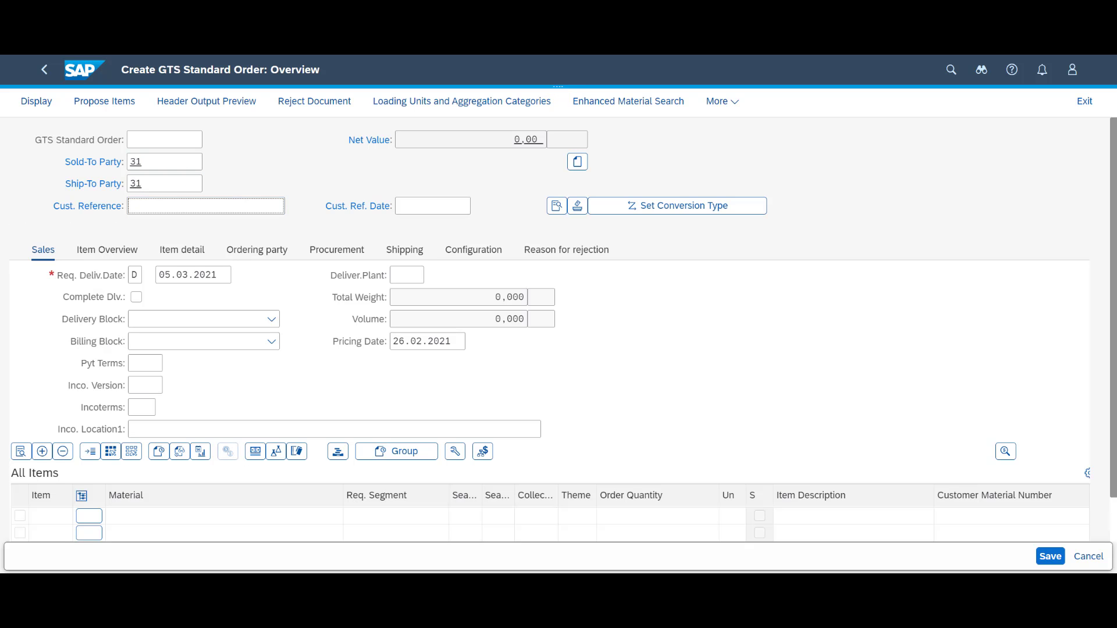
type("Trond")
key("Return")
Add material F300010 with an order quantity of 10 and save the sales order.
type("F30")
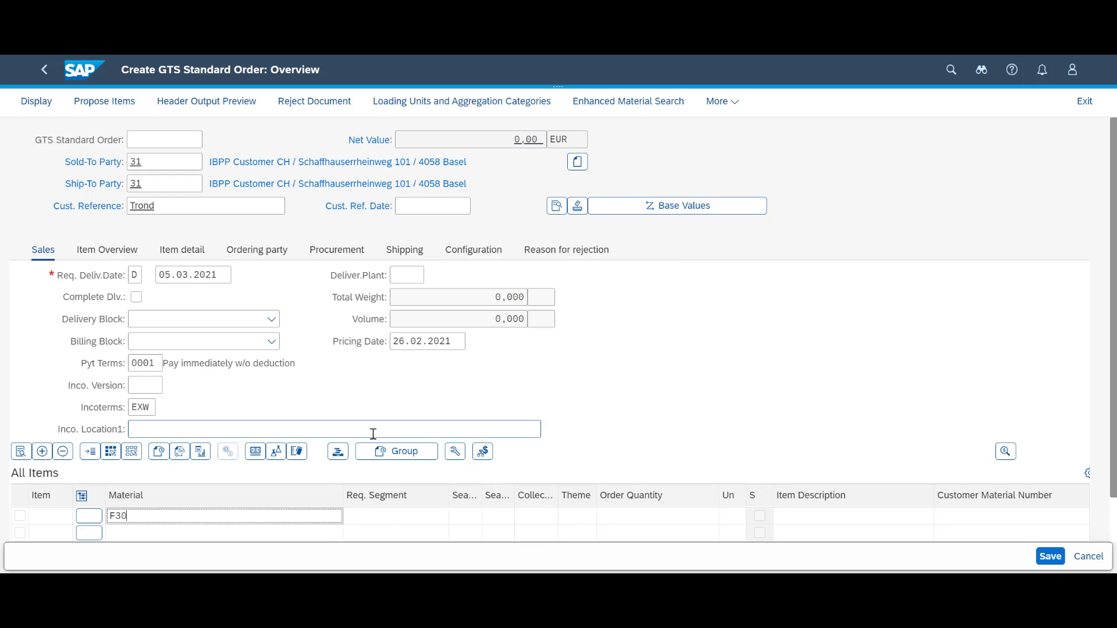
type("0010")
key("Tab")
key("Tab")
key("Tab")
key("Tab")
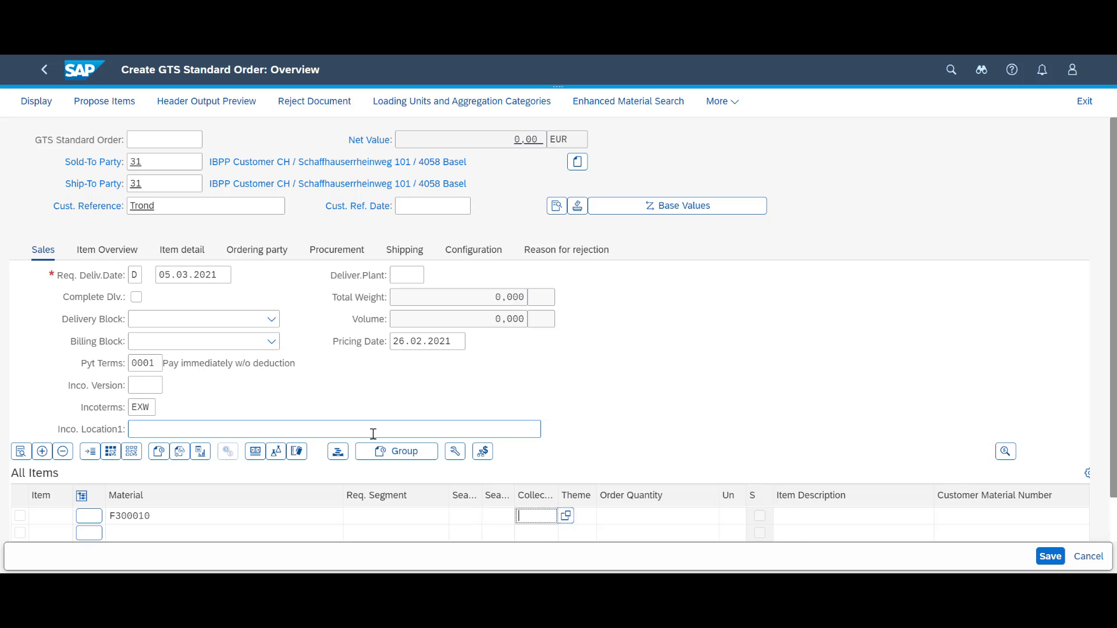
key("Tab")
key("Tab")
type("10")
key("Return")
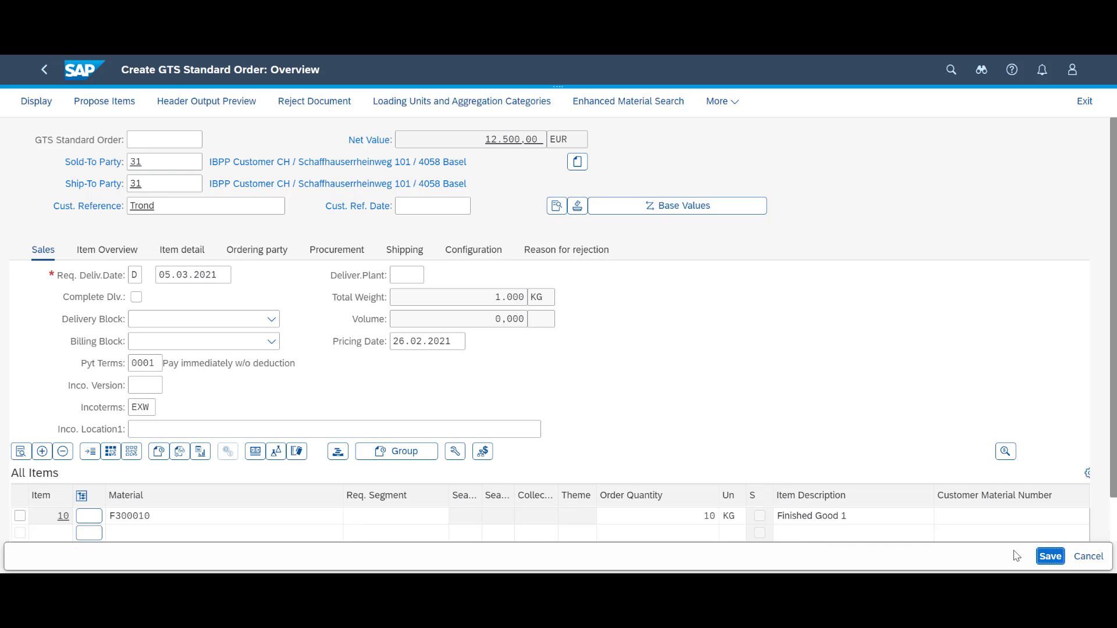
key("ctrl+s")
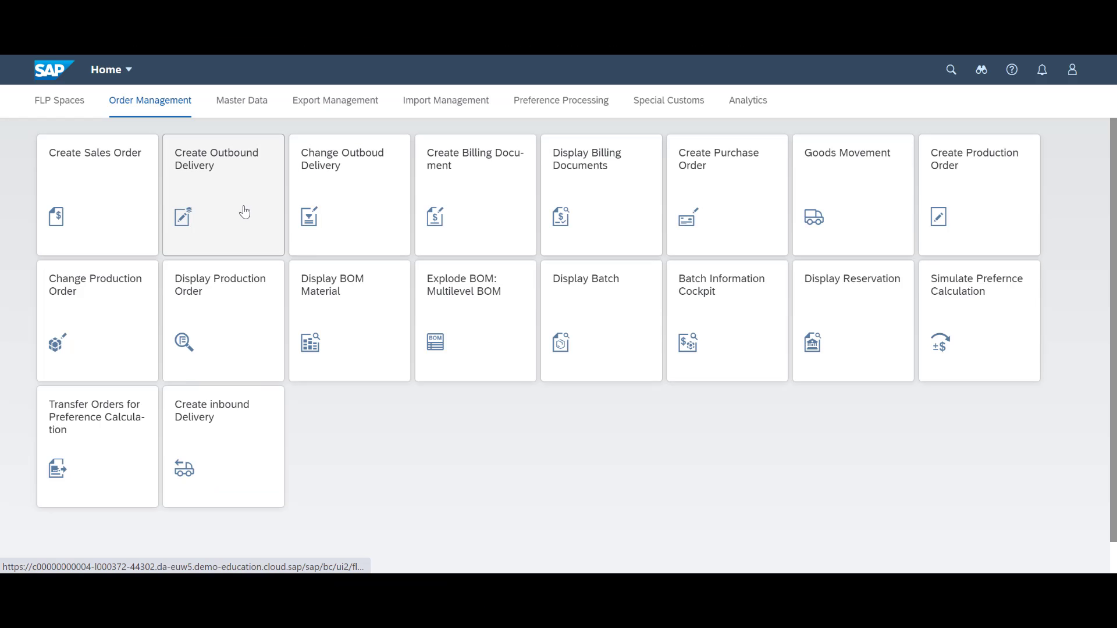
Create an outbound delivery for the sales order from shipping point 1010 with selection date 26.03.2021.
left_click(244, 210)
type("26.0")
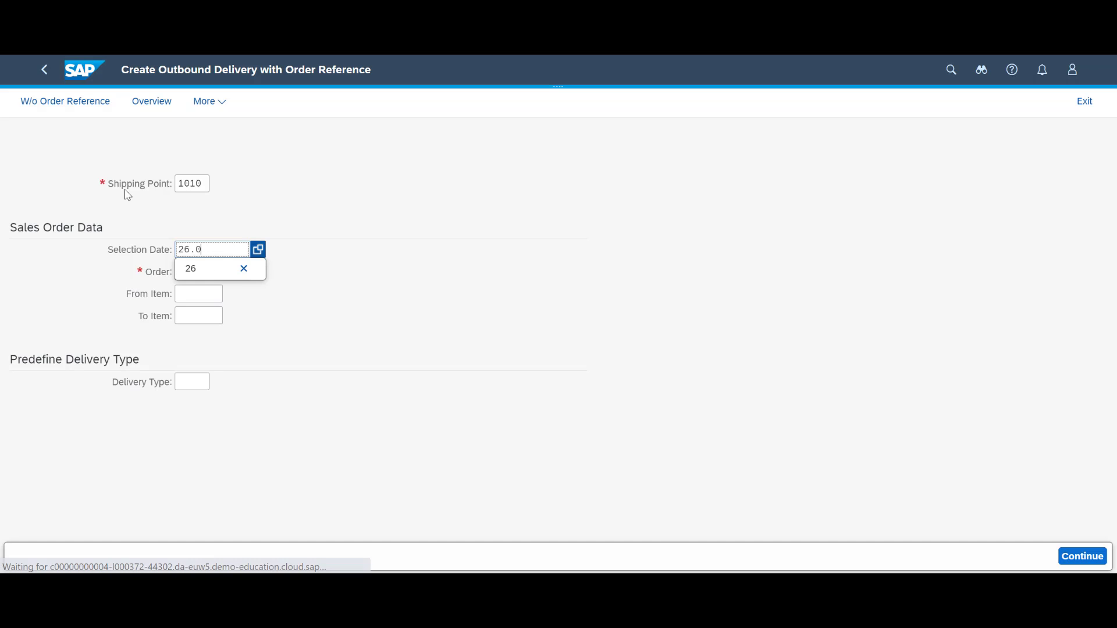
type("3.2021")
key("Tab")
left_click(659, 402)
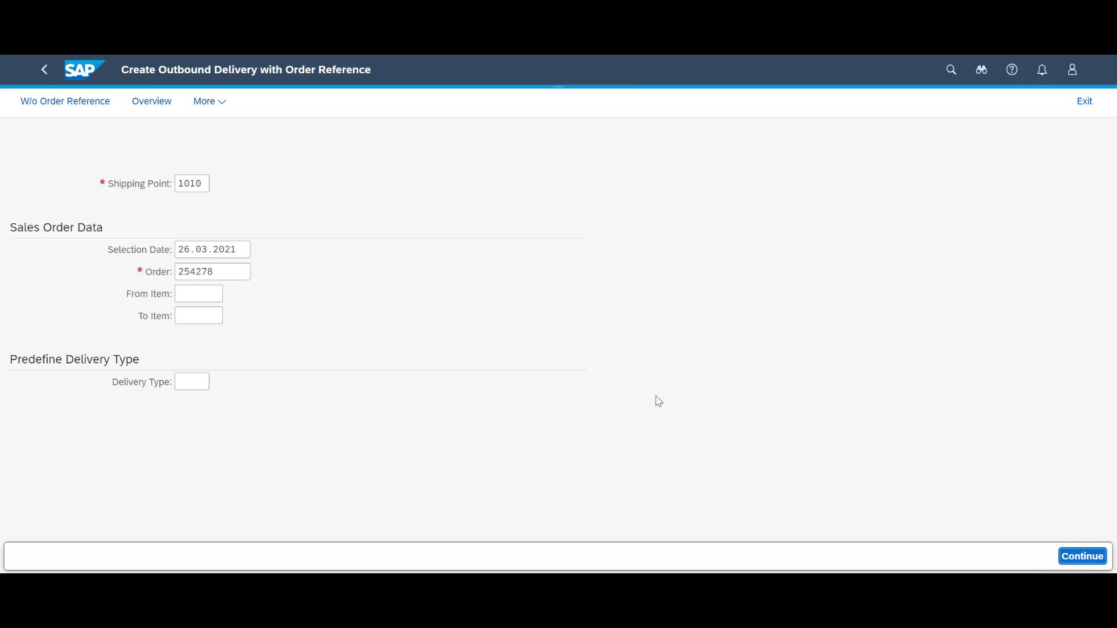
key("Return")
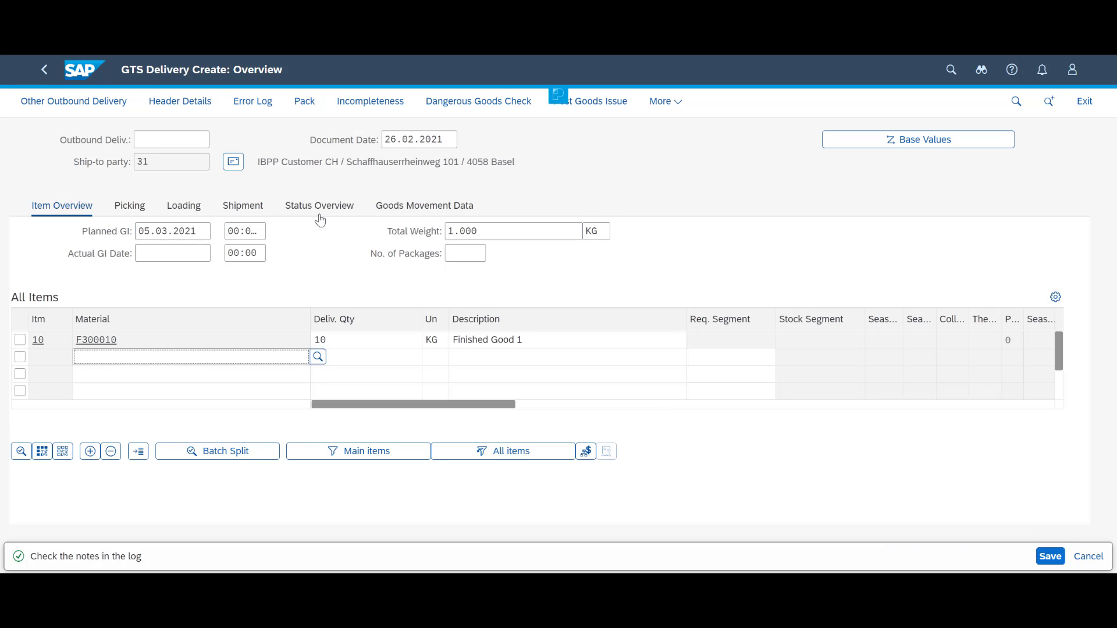
left_click(42, 343)
left_click(226, 454)
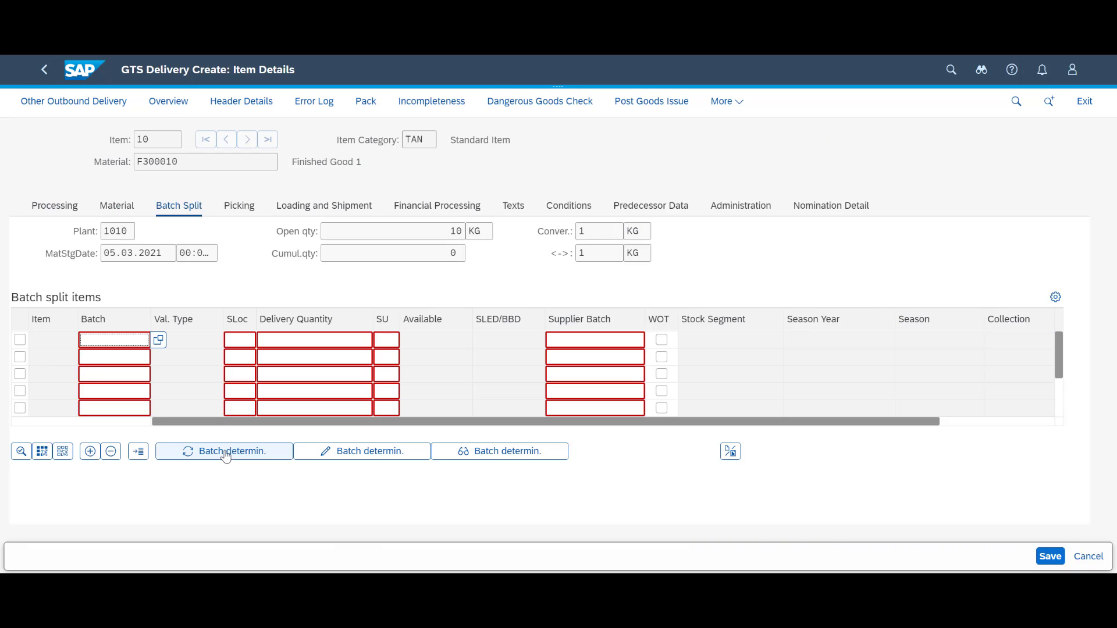
left_click(158, 340)
left_click(701, 393)
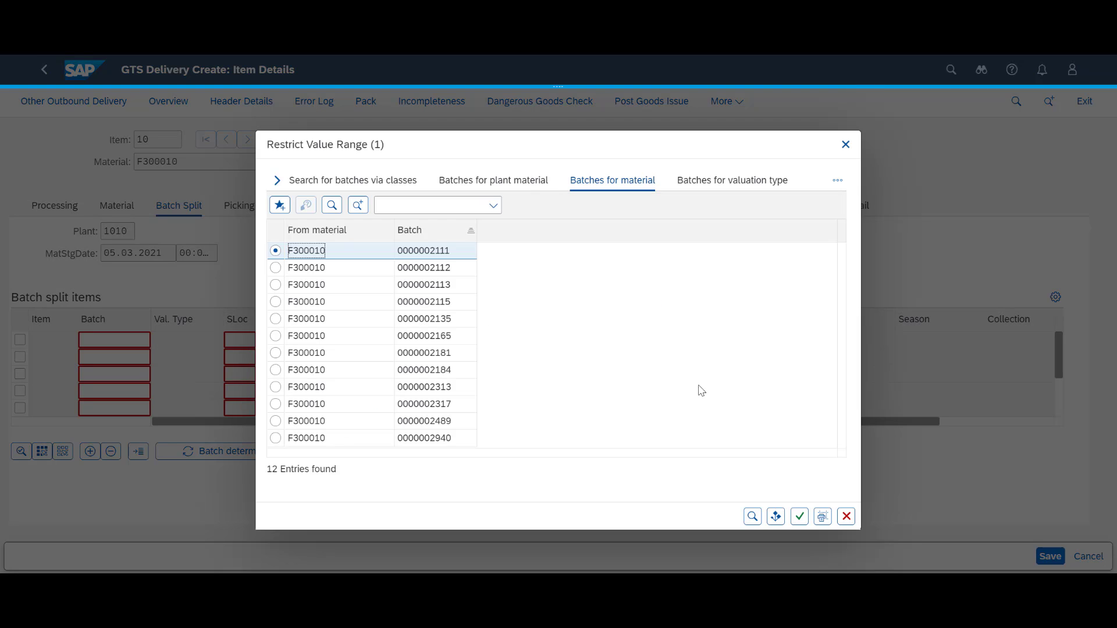
left_click(275, 438)
left_click(800, 516)
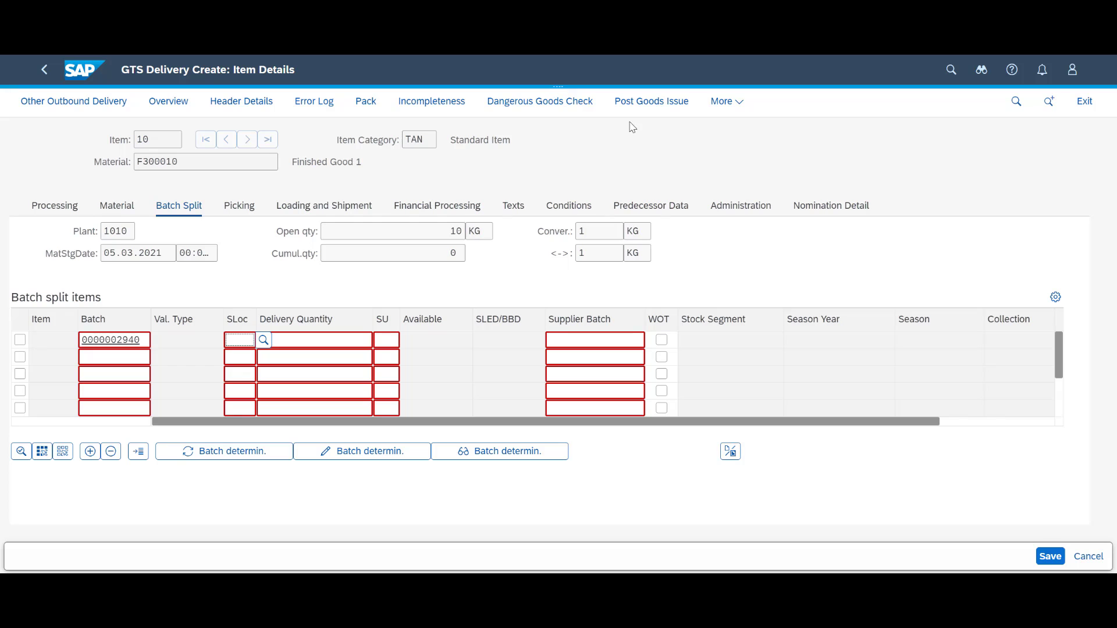
Set the batch split to storage location 0001 and delivery quantity 10, and save the outbound delivery.
type("0001")
key("Tab")
type("10")
key("Tab")
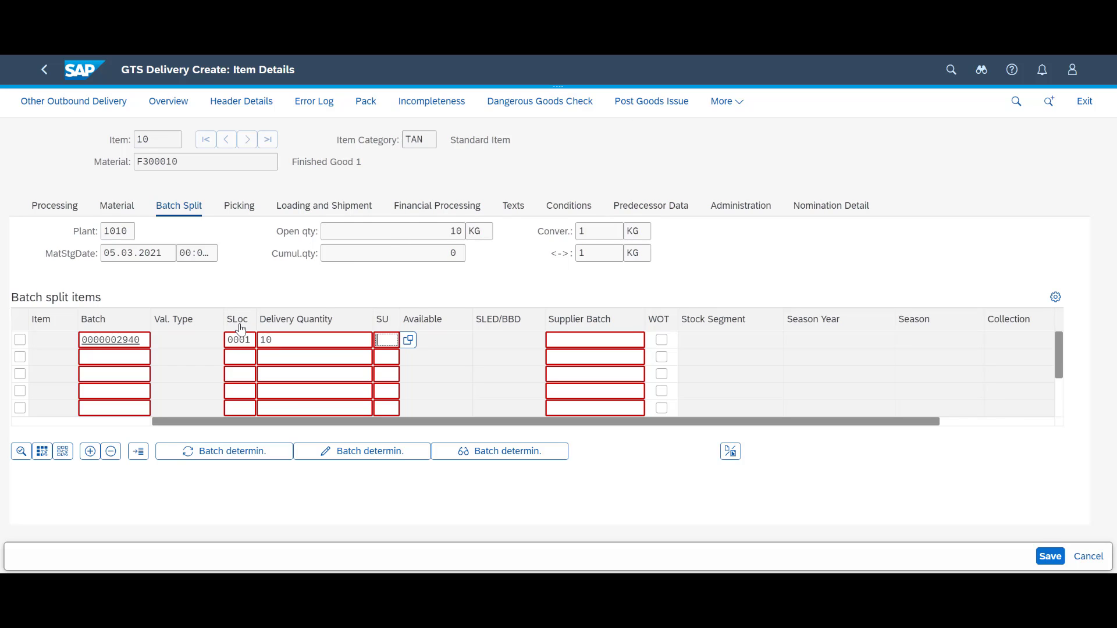
left_click(1050, 564)
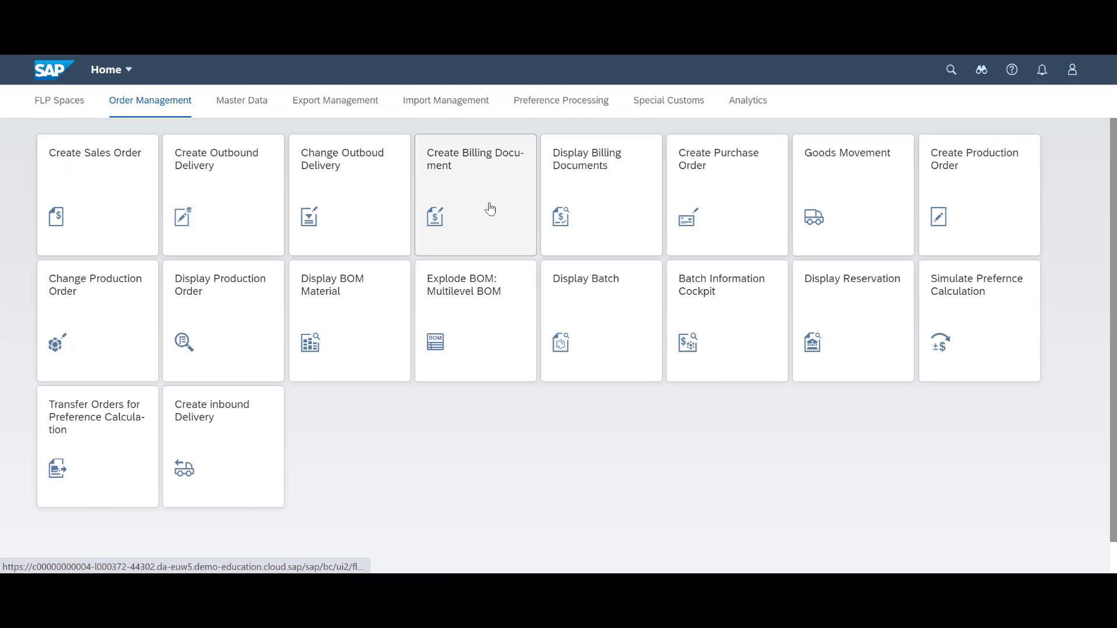
Create and save a billing document of type ZGT1 GTS Invoice for the outbound delivery.
left_click(491, 208)
left_click(25, 271)
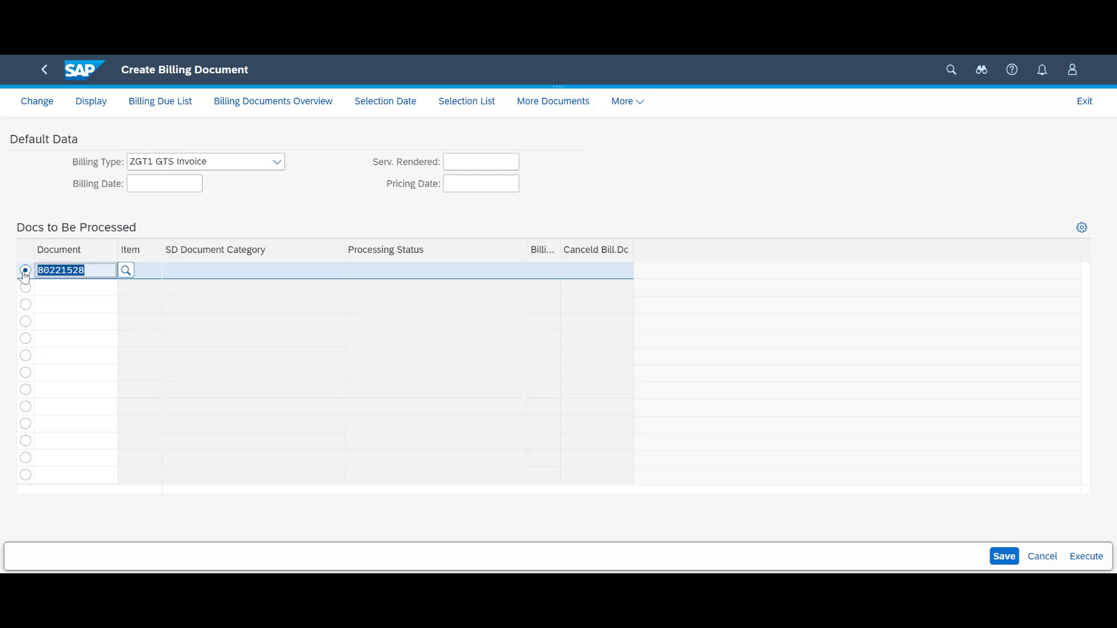
left_click(1003, 559)
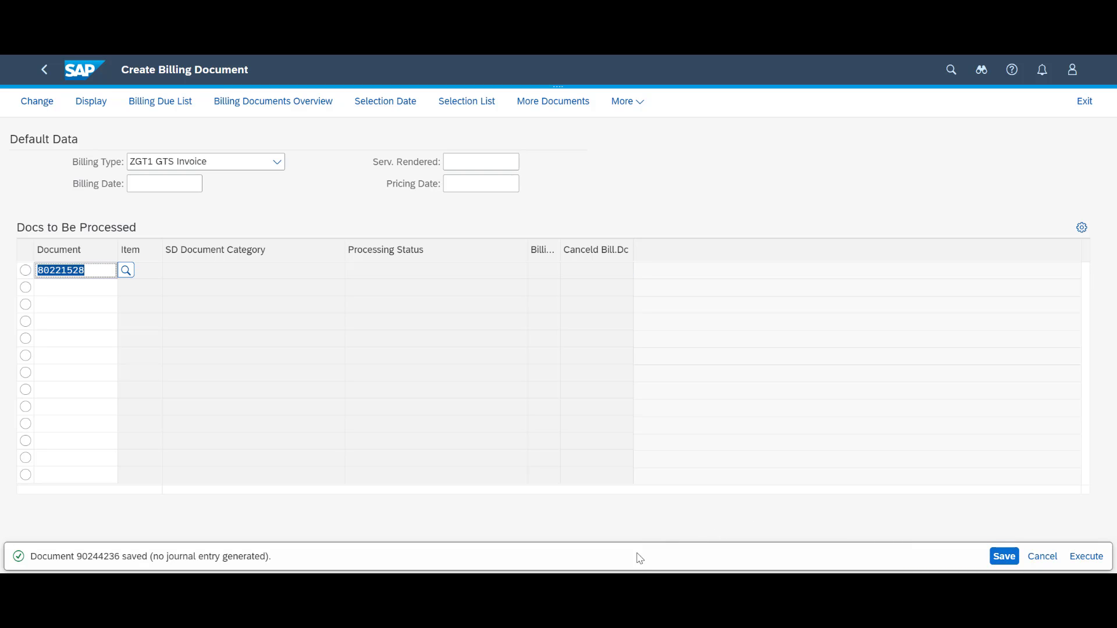
Open the invoice's billing items overview and display the details of item 11 to check its customs preference setting.
left_click(256, 102)
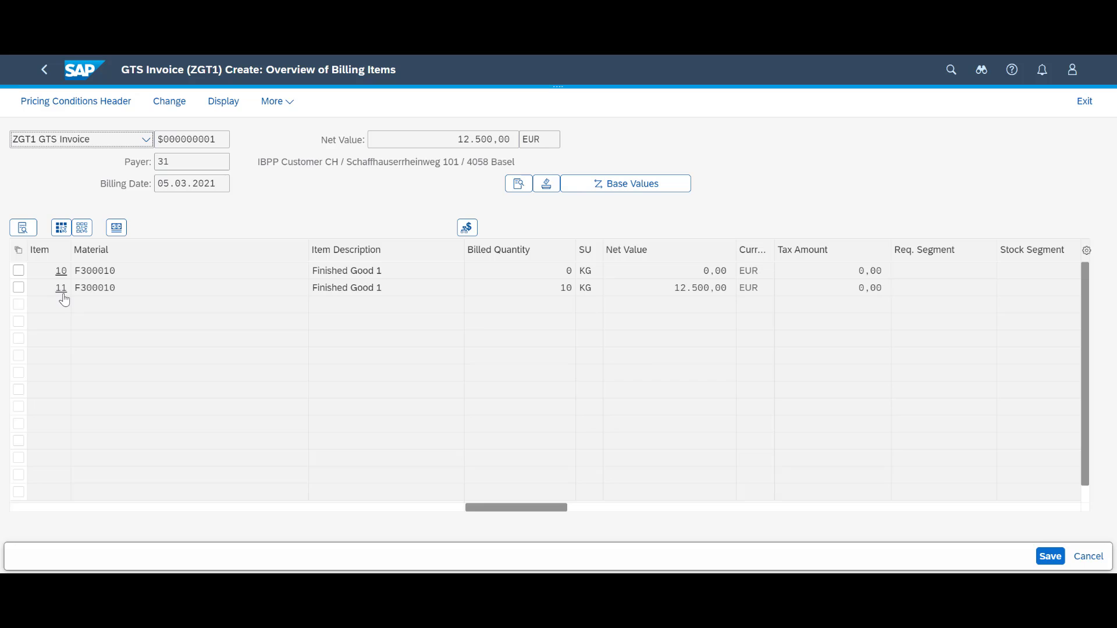
left_click(19, 289)
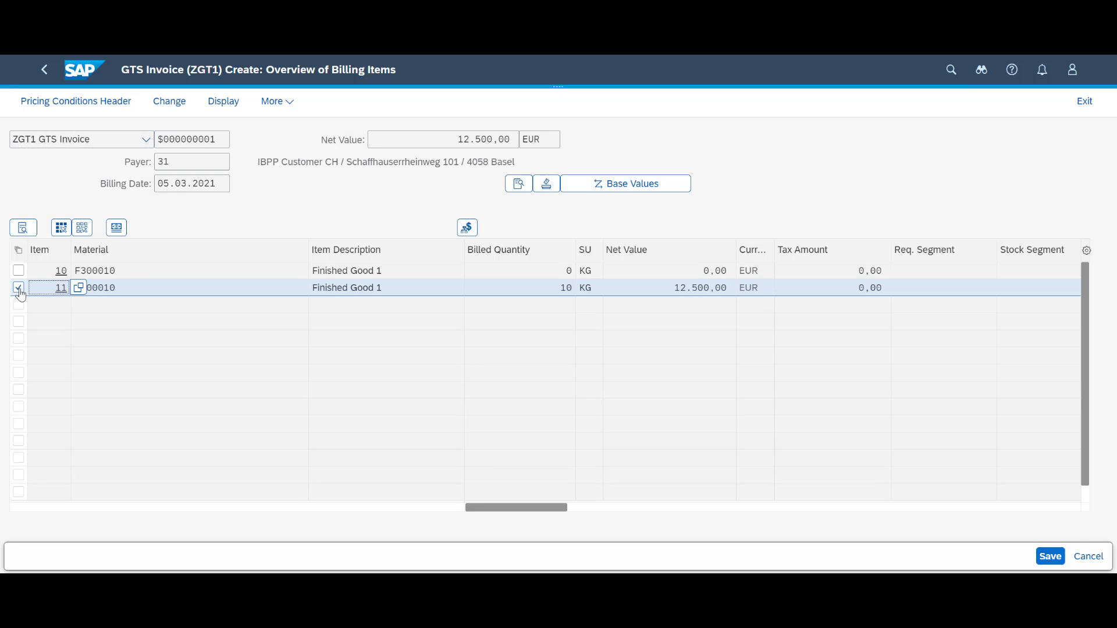
key("F2")
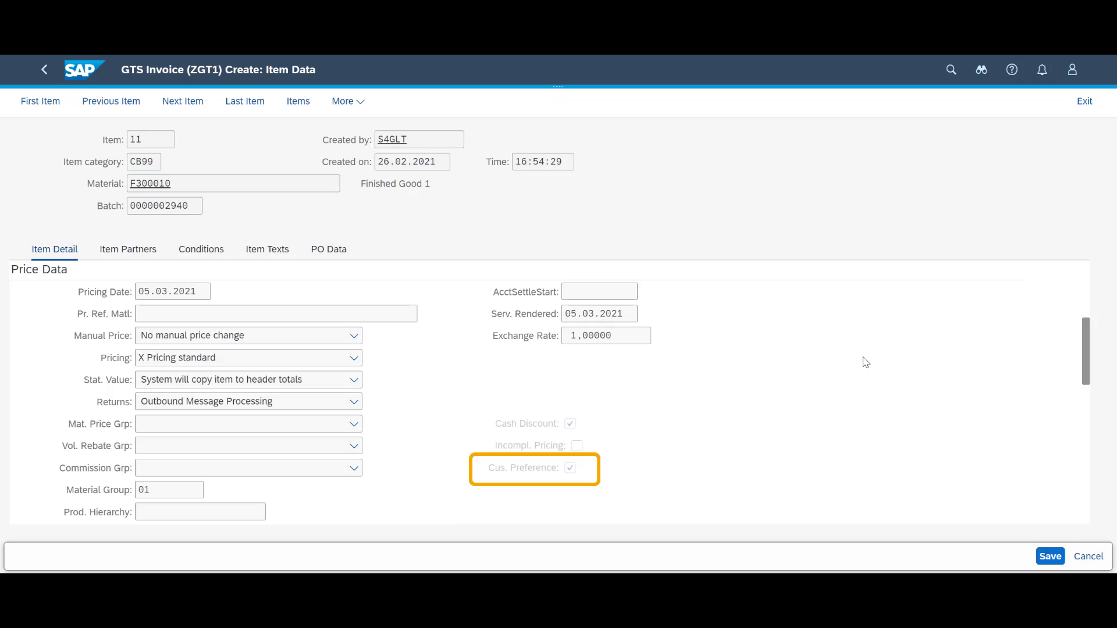